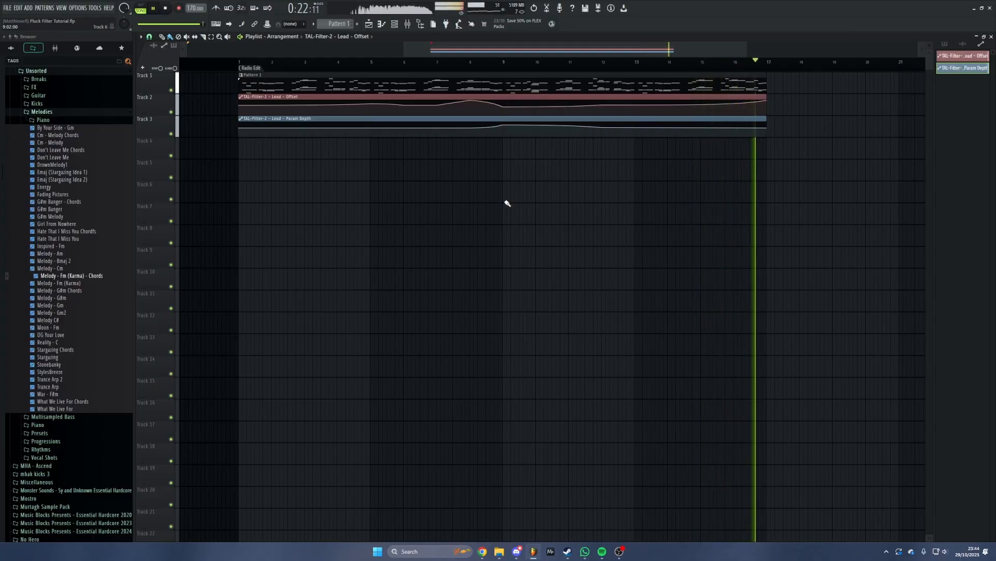
Stop playback and select the first Lead track, insert 8, in the mixer
{"action": "key", "text": "space"}
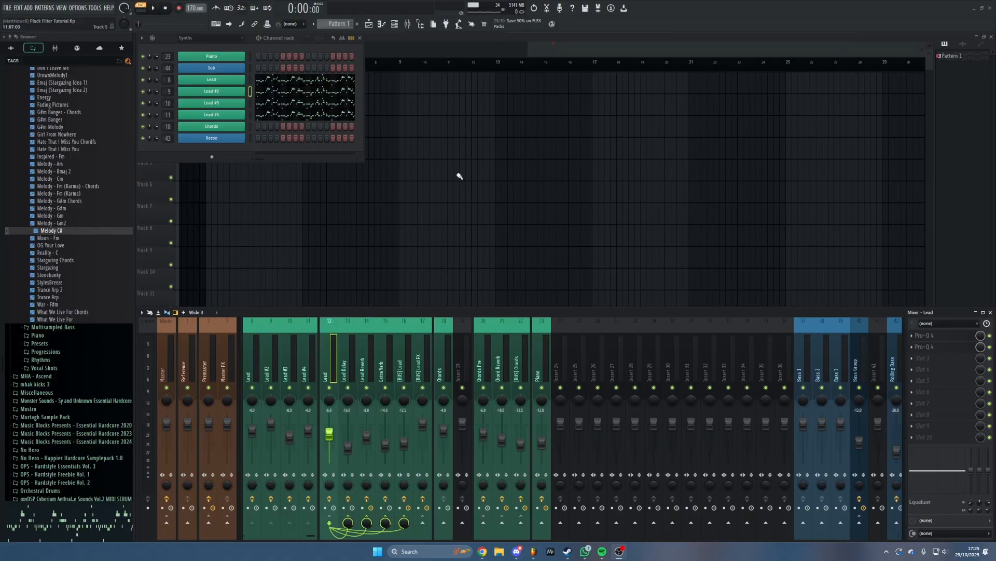
{"action": "scroll", "coordinate": [440, 330], "scroll_direction": "left", "scroll_amount": 4}
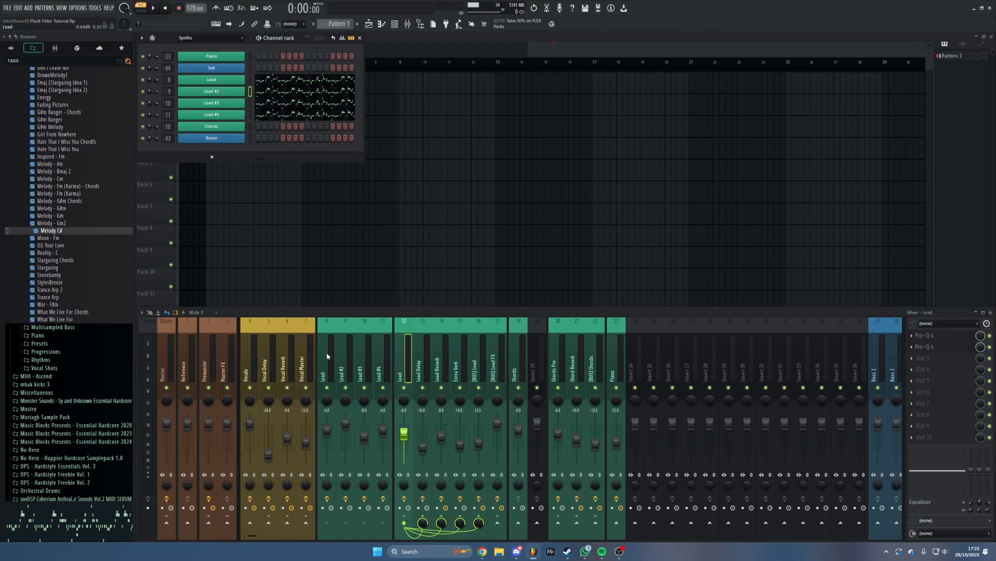
{"action": "key", "text": "Left"}
{"action": "left_click", "coordinate": [329, 366]}
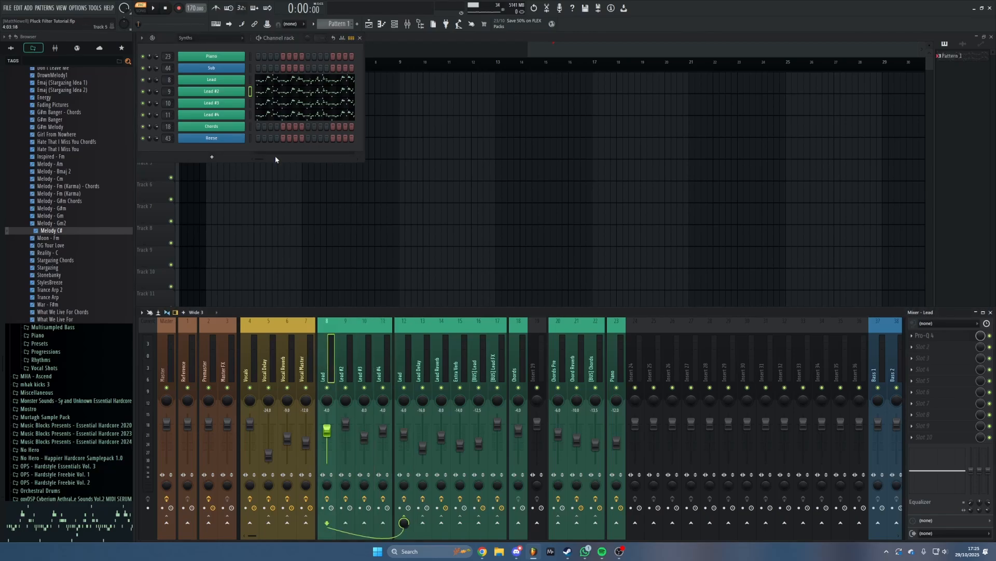
Inspect the synths on the Lead, Lead #2, Lead #3 and Lead #4 channels and play the pattern to hear the layered lead
{"action": "left_click", "coordinate": [222, 83]}
{"action": "left_click", "coordinate": [224, 81]}
{"action": "left_click", "coordinate": [226, 94]}
{"action": "left_click", "coordinate": [226, 94]}
{"action": "left_click", "coordinate": [227, 105]}
{"action": "left_click", "coordinate": [227, 106]}
{"action": "left_click", "coordinate": [230, 115]}
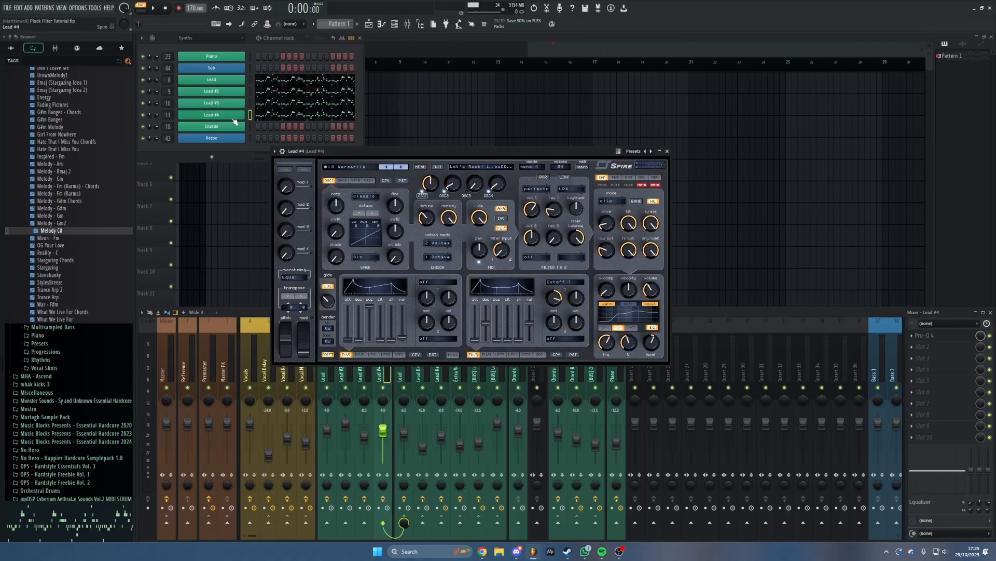
{"action": "left_click", "coordinate": [231, 116]}
{"action": "left_click", "coordinate": [158, 12]}
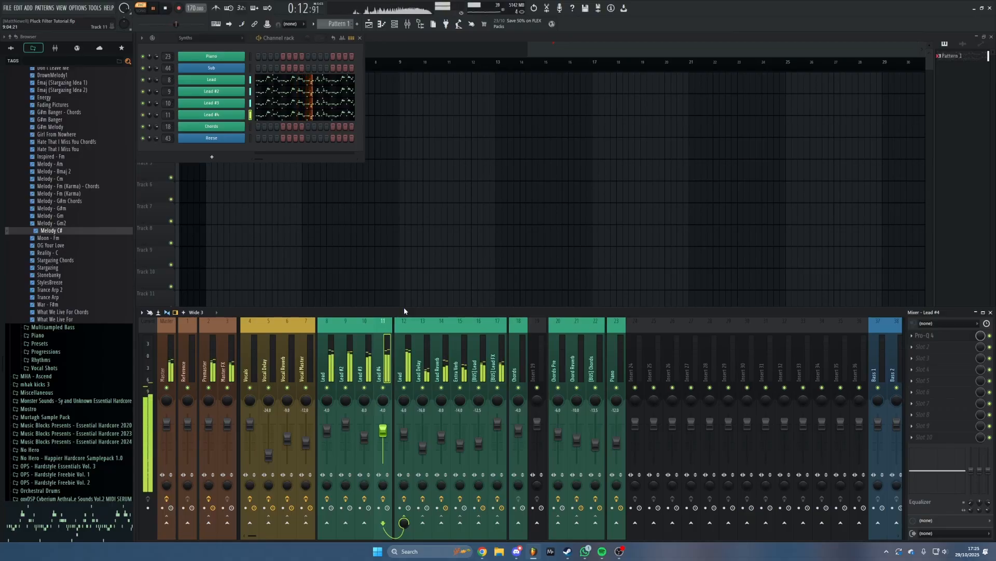
{"action": "key", "text": "space"}
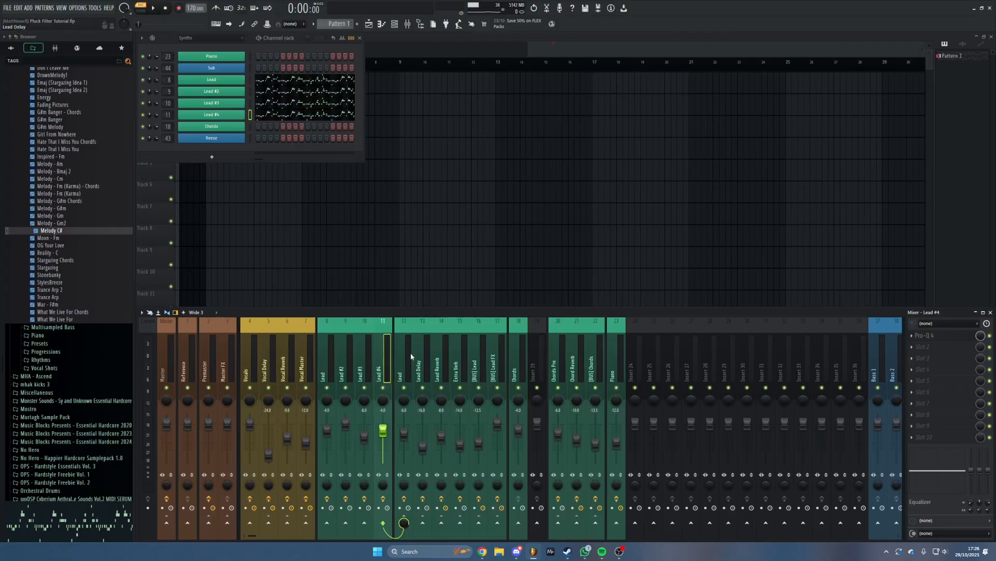
Add a MIDI Out channel to the channel rack and close its settings window
{"action": "left_click", "coordinate": [211, 157]}
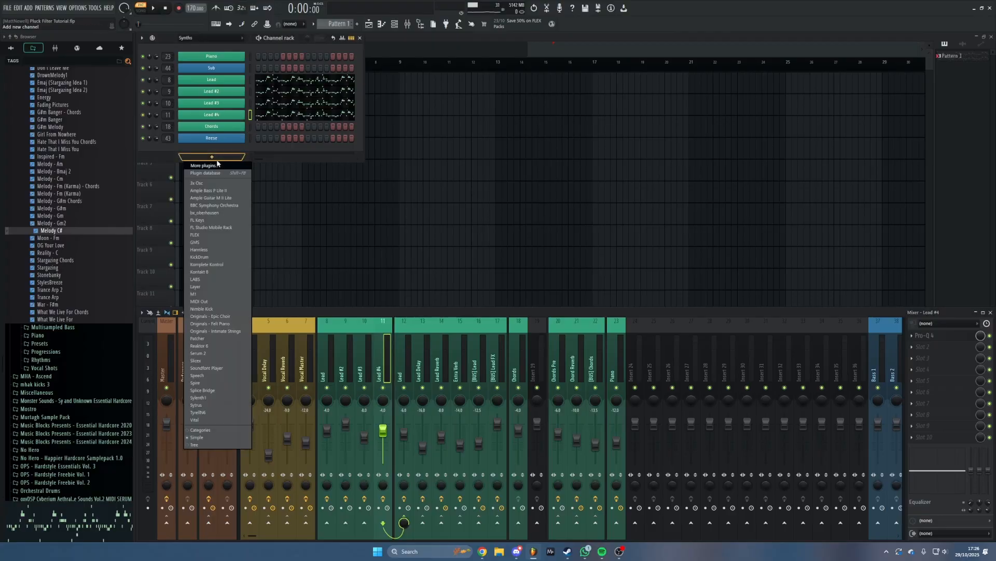
{"action": "left_click", "coordinate": [213, 302]}
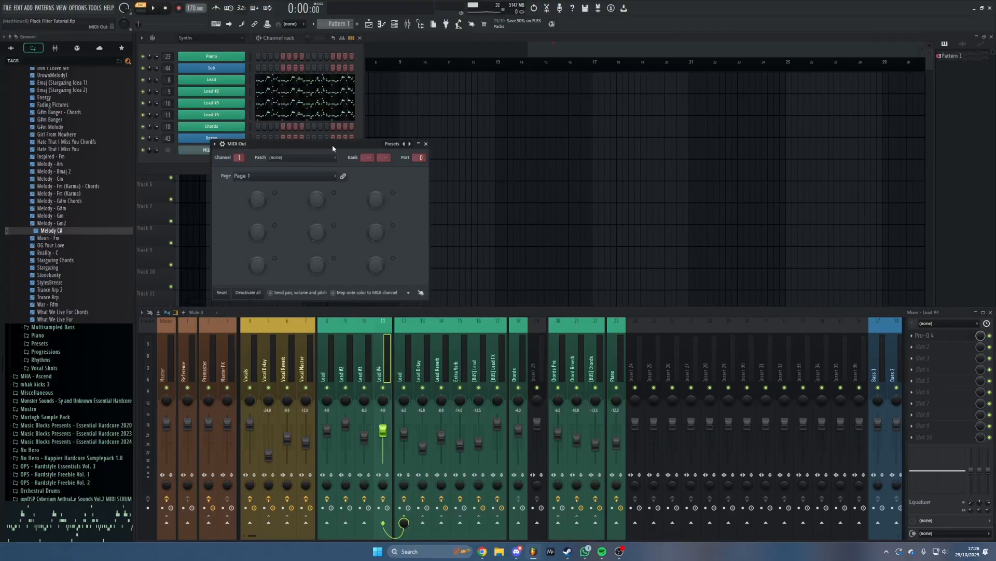
{"action": "left_click_drag", "start_coordinate": [332, 144], "coordinate": [494, 100]}
{"action": "left_click", "coordinate": [588, 102]}
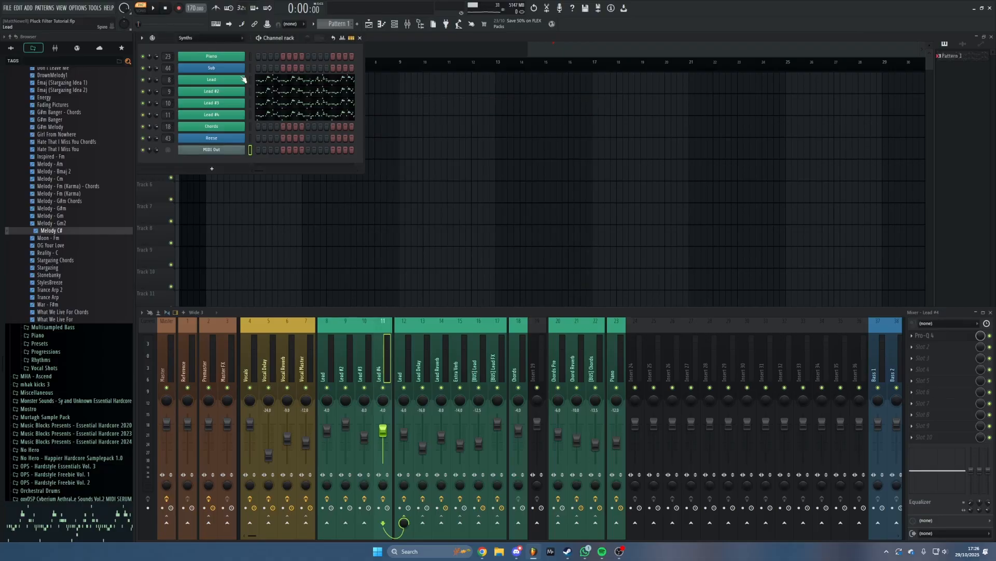
In the MIDI Out channel's piano roll, draw two E5 notes in bar 1 following the ghosted lead rhythm
{"action": "right_click", "coordinate": [228, 150]}
{"action": "left_click", "coordinate": [291, 150]}
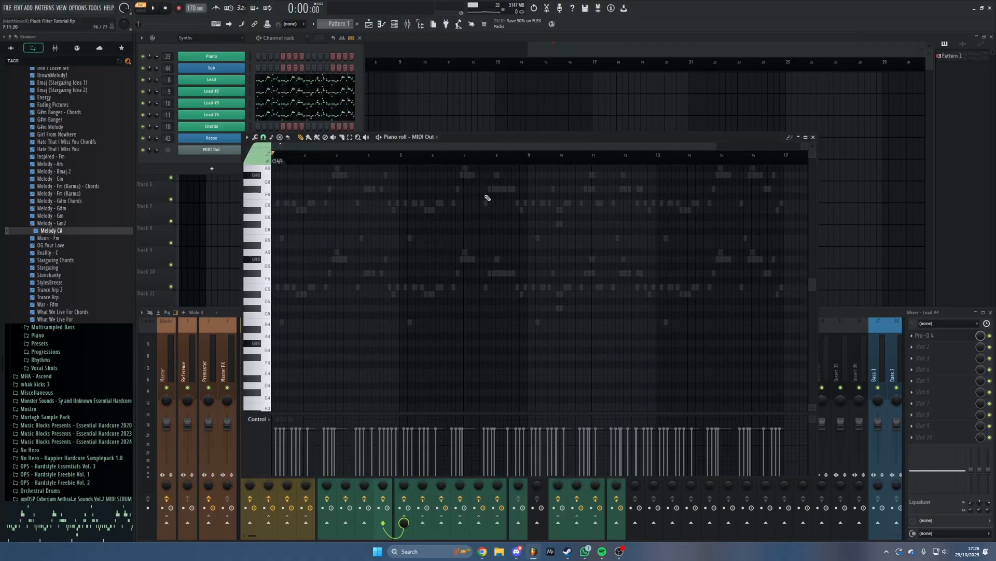
{"action": "scroll", "coordinate": [355, 289], "scroll_direction": "up", "scroll_amount": 4}
{"action": "scroll", "coordinate": [363, 293], "scroll_direction": "left", "scroll_amount": 3}
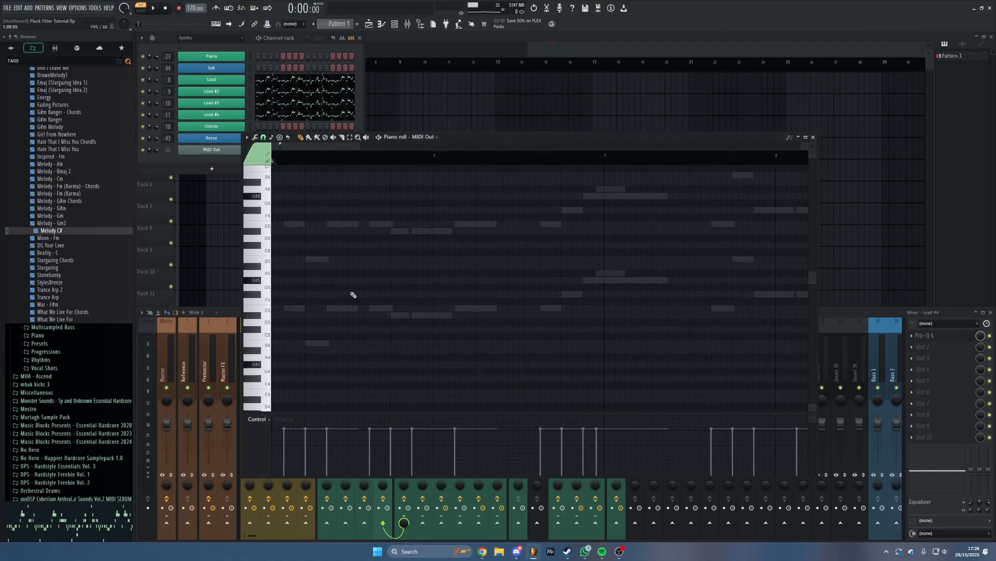
{"action": "left_click", "coordinate": [295, 331]}
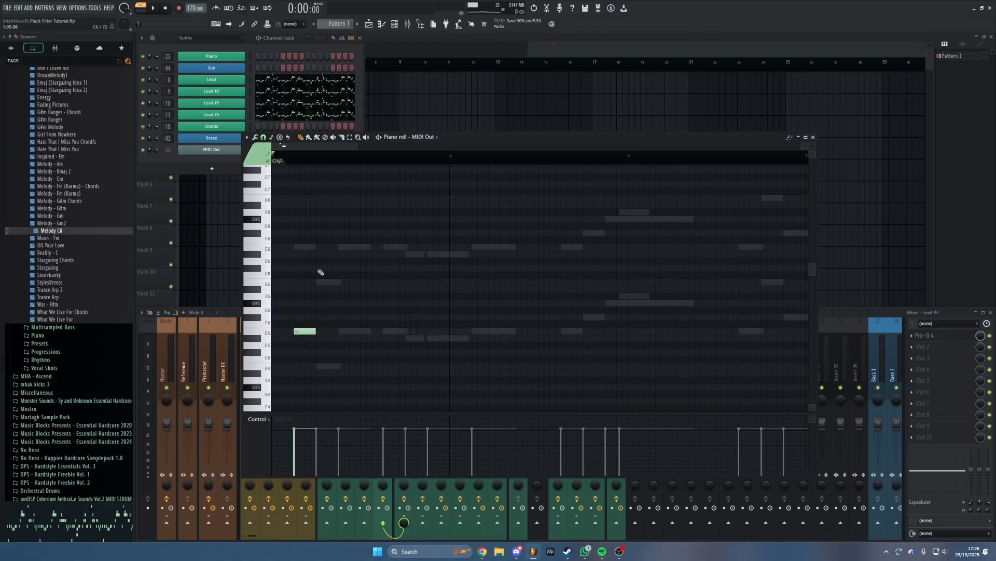
{"action": "scroll", "coordinate": [374, 289], "scroll_direction": "up", "scroll_amount": 4}
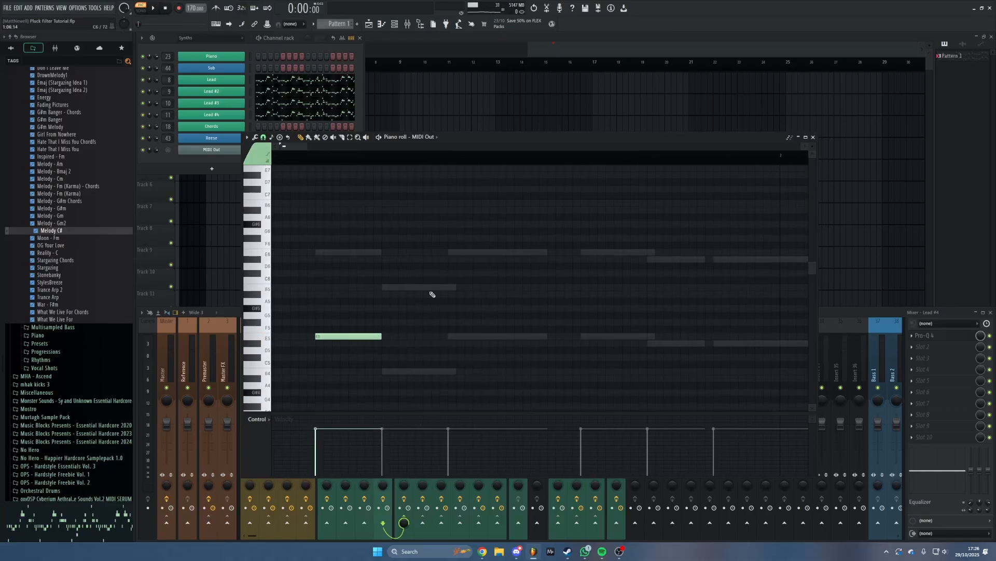
{"action": "left_click", "coordinate": [389, 337]}
{"action": "left_click_drag", "start_coordinate": [447, 338], "coordinate": [546, 342]}
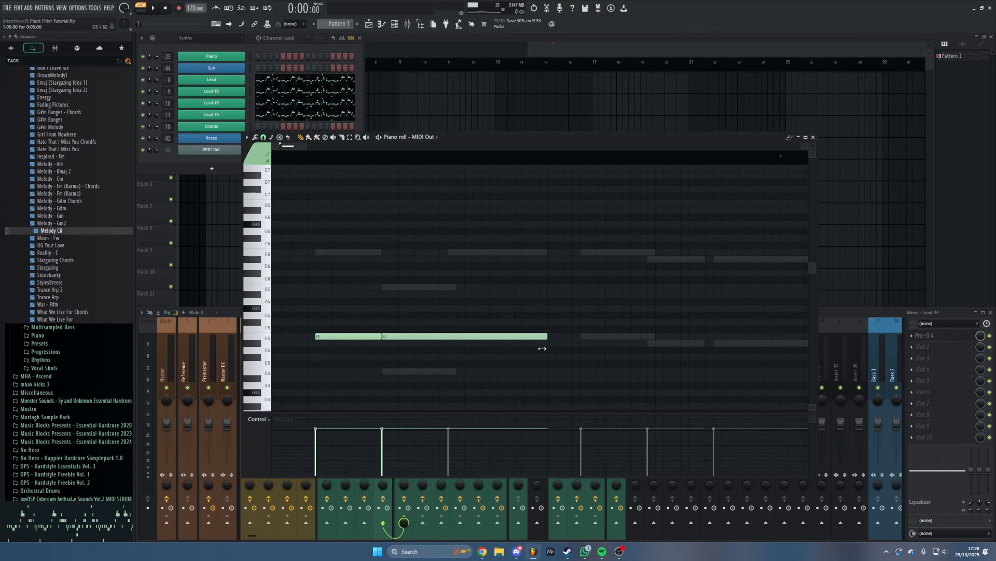
Shorten the two E5 notes so a small gap separates them, and audition the pattern
{"action": "left_click_drag", "start_coordinate": [381, 337], "coordinate": [371, 340]}
{"action": "key", "text": "space"}
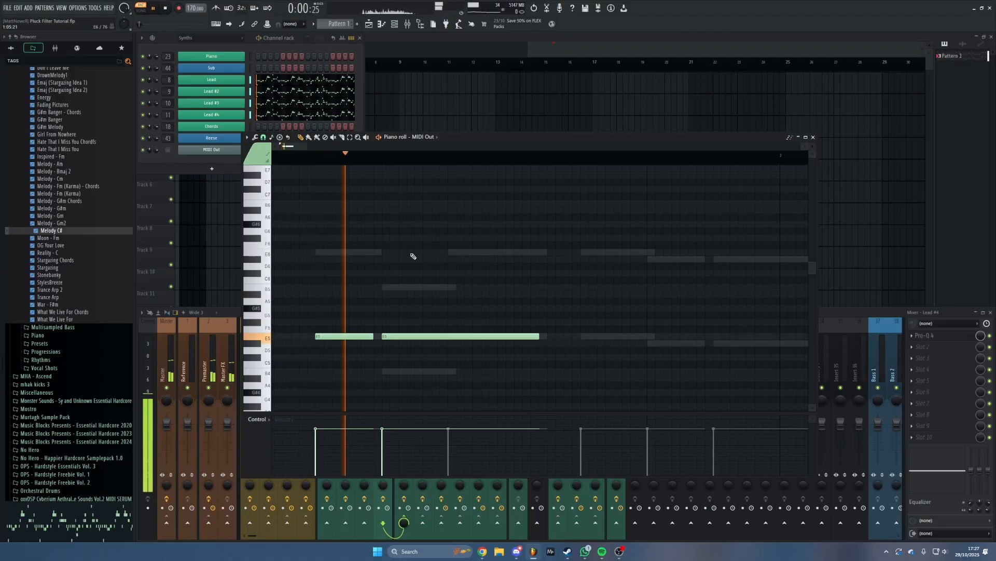
{"action": "key", "text": "space"}
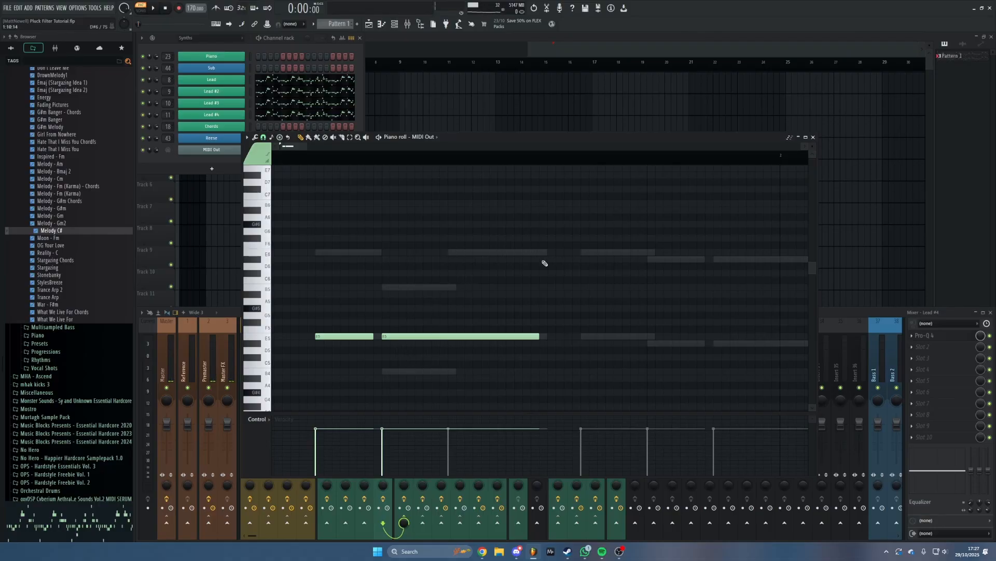
Add three more E5 notes from late bar 1 into bar 2, adjusting their lengths to leave gaps
{"action": "left_click", "coordinate": [588, 337]}
{"action": "scroll", "coordinate": [597, 368], "scroll_direction": "down", "scroll_amount": 3}
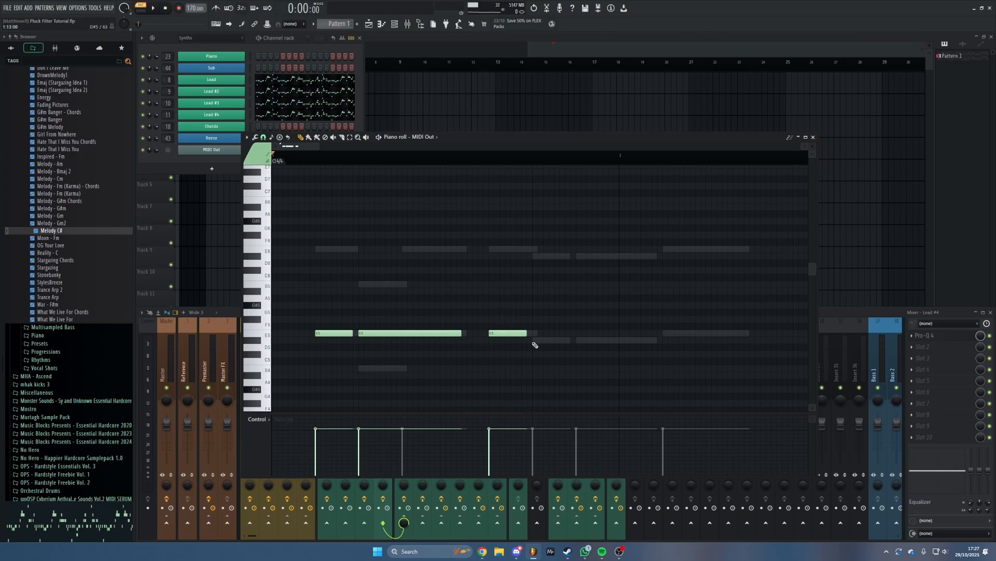
{"action": "left_click_drag", "start_coordinate": [526, 333], "coordinate": [564, 333]}
{"action": "left_click", "coordinate": [580, 333]}
{"action": "left_click", "coordinate": [666, 335]}
{"action": "scroll", "coordinate": [677, 351], "scroll_direction": "down", "scroll_amount": 3}
{"action": "mouse_move", "coordinate": [678, 351]}
{"action": "left_mouse_down"}
{"action": "mouse_move", "coordinate": [622, 365]}
{"action": "mouse_move", "coordinate": [443, 322]}
{"action": "left_mouse_up"}
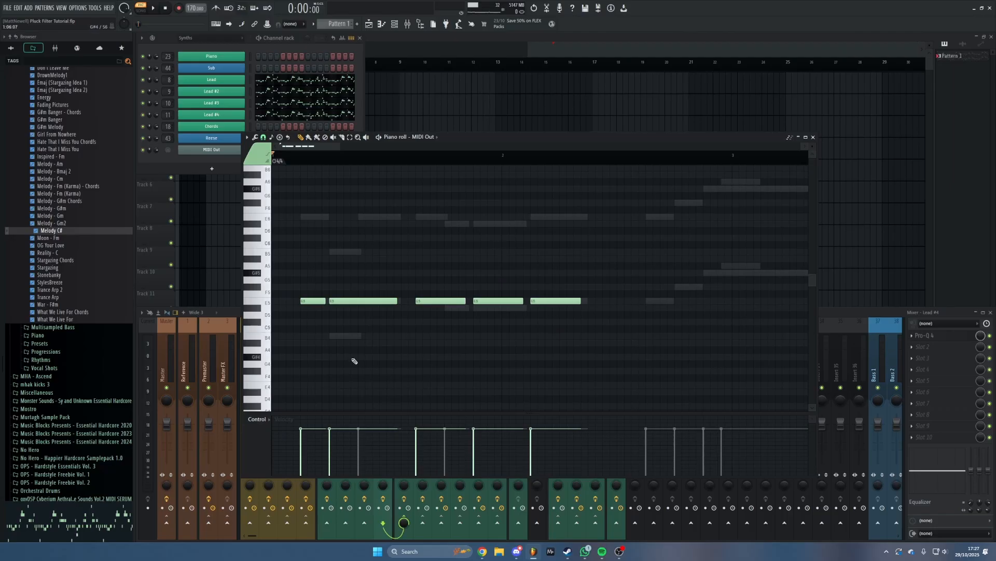
Draw three E5 notes in the second half of bar 2 on the lead's note starts
{"action": "left_click_drag", "start_coordinate": [580, 332], "coordinate": [711, 313]}
{"action": "left_click", "coordinate": [314, 290]}
{"action": "left_click_drag", "start_coordinate": [540, 310], "coordinate": [316, 328]}
{"action": "left_click", "coordinate": [423, 307]}
{"action": "mouse_move", "coordinate": [480, 336]}
{"action": "left_mouse_down"}
{"action": "mouse_move", "coordinate": [665, 332]}
{"action": "mouse_move", "coordinate": [485, 341]}
{"action": "left_mouse_up"}
{"action": "scroll", "coordinate": [664, 334], "scroll_direction": "down", "scroll_amount": 1}
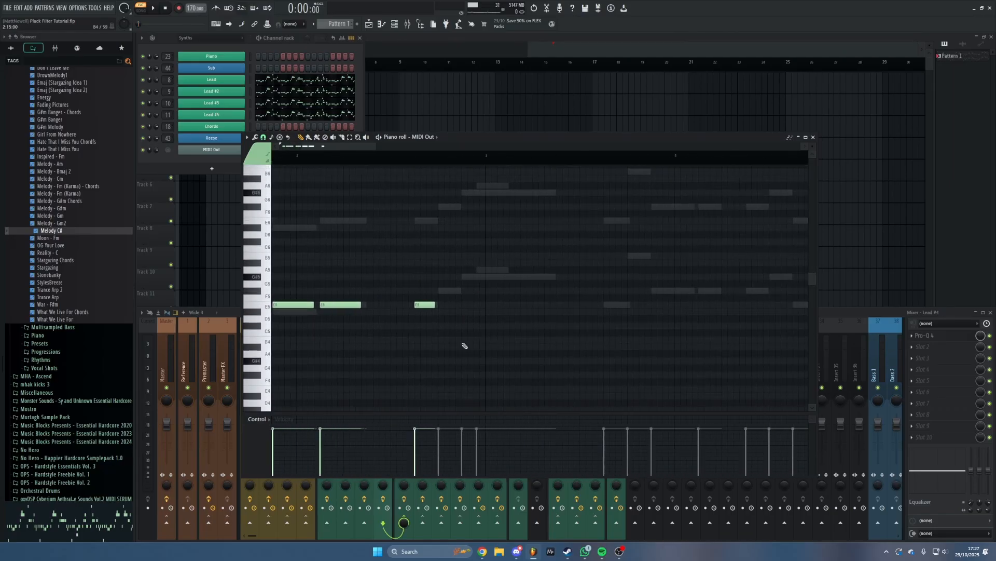
{"action": "scroll", "coordinate": [468, 340], "scroll_direction": "down", "scroll_amount": 2}
{"action": "scroll", "coordinate": [471, 336], "scroll_direction": "up", "scroll_amount": 3}
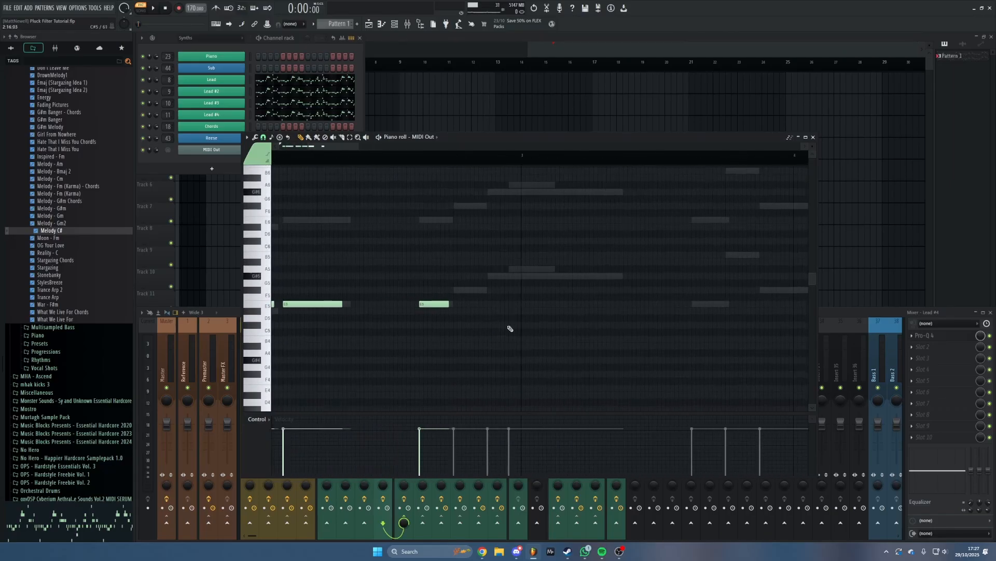
{"action": "left_click", "coordinate": [461, 303]}
{"action": "left_click", "coordinate": [492, 306]}
Draw the remaining E5 notes through bars 3 and 4 to match the lead rhythm
{"action": "left_click_drag", "start_coordinate": [519, 306], "coordinate": [352, 308]}
{"action": "left_click", "coordinate": [387, 292]}
{"action": "left_click_drag", "start_coordinate": [414, 293], "coordinate": [448, 293]}
{"action": "left_click", "coordinate": [456, 293]}
{"action": "left_click", "coordinate": [519, 294]}
{"action": "left_click_drag", "start_coordinate": [574, 293], "coordinate": [549, 293]}
{"action": "left_click", "coordinate": [591, 293]}
{"action": "left_click", "coordinate": [626, 293]}
{"action": "left_click_drag", "start_coordinate": [634, 303], "coordinate": [494, 309]}
{"action": "left_click", "coordinate": [553, 299]}
{"action": "scroll", "coordinate": [547, 325], "scroll_direction": "down", "scroll_amount": 4}
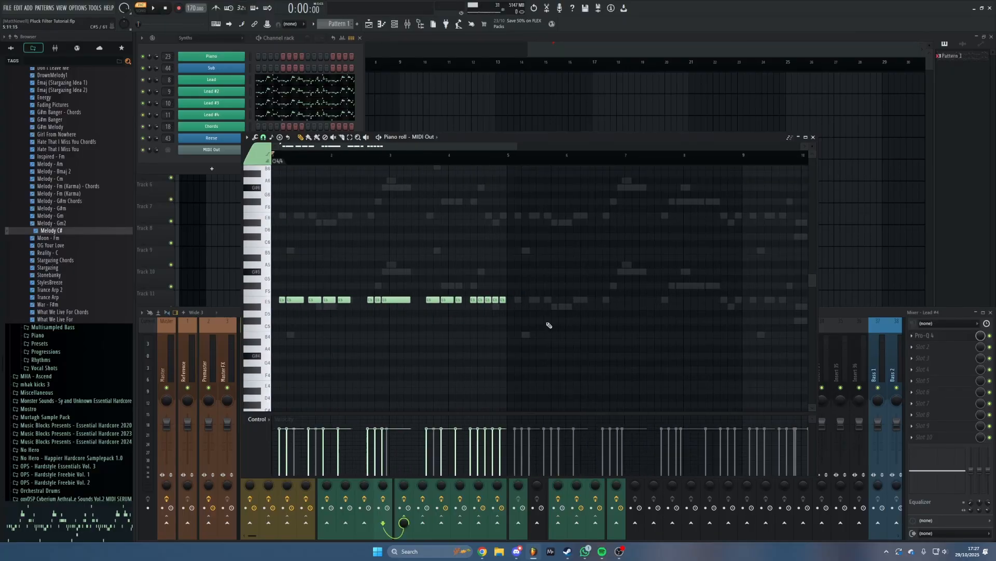
Duplicate the four bars of E5 notes into bars 5–8 and remove the notes that do not match the lead
{"action": "key", "text": "ctrl+b"}
{"action": "left_click_drag", "start_coordinate": [745, 327], "coordinate": [111, 315]}
{"action": "right_click", "coordinate": [495, 288]}
{"action": "right_click", "coordinate": [570, 288]}
{"action": "left_click_drag", "start_coordinate": [479, 288], "coordinate": [474, 326]}
{"action": "scroll", "coordinate": [589, 297], "scroll_direction": "down", "scroll_amount": 5}
Duplicate the eight-bar E5 pattern into bars 9–16 and rework the notes around bars 11–12 to match the lead
{"action": "key", "text": "ctrl+b"}
{"action": "scroll", "coordinate": [512, 302], "scroll_direction": "up", "scroll_amount": 4}
{"action": "left_click_drag", "start_coordinate": [575, 289], "coordinate": [434, 281]}
{"action": "left_click_drag", "start_coordinate": [548, 304], "coordinate": [370, 294]}
{"action": "left_click_drag", "start_coordinate": [370, 294], "coordinate": [341, 294]}
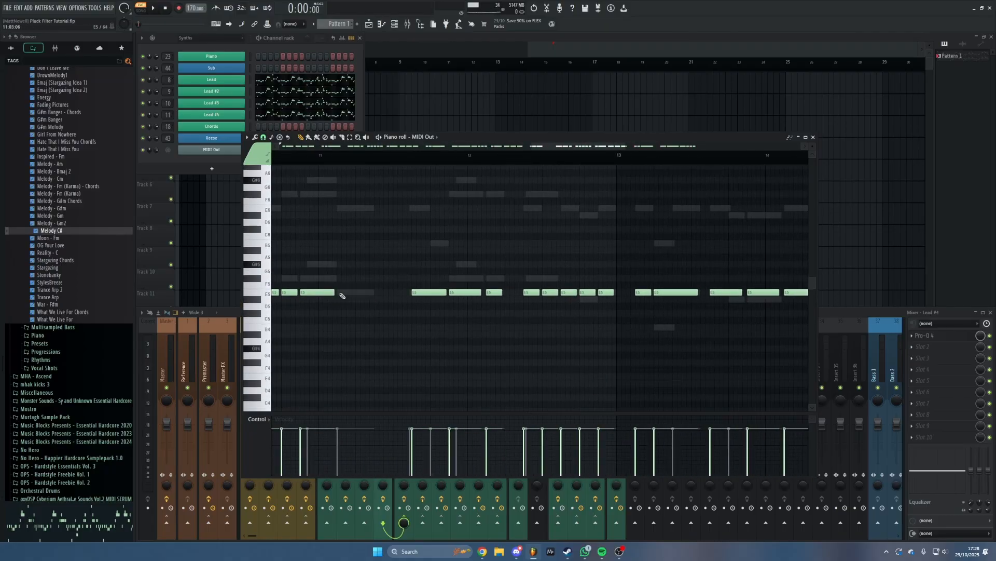
{"action": "left_click", "coordinate": [340, 294]}
{"action": "left_click_drag", "start_coordinate": [445, 294], "coordinate": [433, 293]}
{"action": "left_click", "coordinate": [435, 294]}
{"action": "right_click", "coordinate": [414, 287]}
{"action": "left_click_drag", "start_coordinate": [549, 294], "coordinate": [422, 286]}
{"action": "left_click_drag", "start_coordinate": [586, 297], "coordinate": [365, 277]}
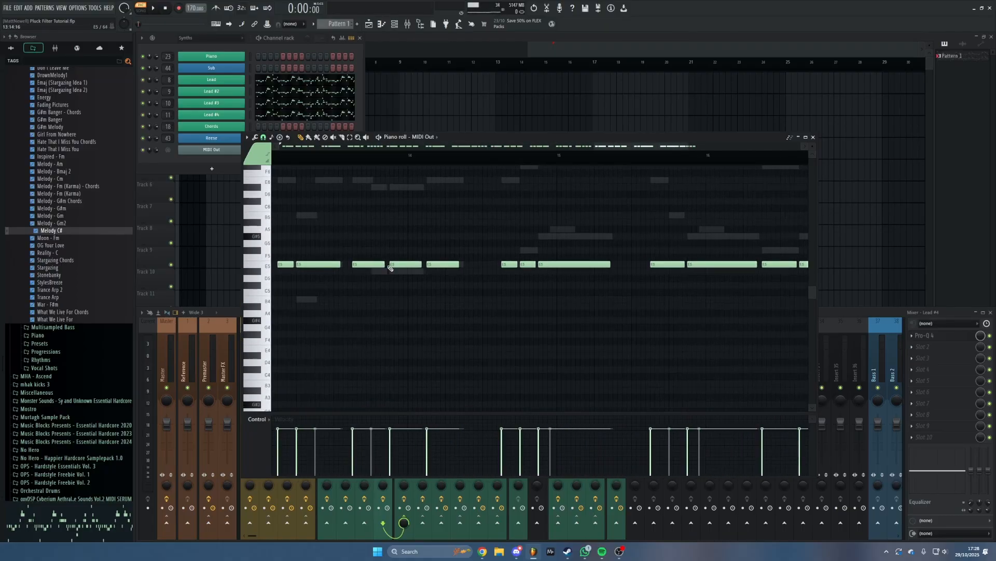
Match the E5 notes in bars 13–16 to the lead rhythm, check the whole pattern and close the piano roll
{"action": "mouse_move", "coordinate": [548, 266]}
{"action": "left_mouse_down"}
{"action": "mouse_move", "coordinate": [435, 275]}
{"action": "mouse_move", "coordinate": [557, 276]}
{"action": "left_mouse_up"}
{"action": "left_click", "coordinate": [560, 275]}
{"action": "left_click_drag", "start_coordinate": [664, 241], "coordinate": [476, 242]}
{"action": "scroll", "coordinate": [519, 237], "scroll_direction": "down", "scroll_amount": 5}
{"action": "scroll", "coordinate": [552, 233], "scroll_direction": "up", "scroll_amount": 1}
{"action": "scroll", "coordinate": [440, 237], "scroll_direction": "down", "scroll_amount": 1}
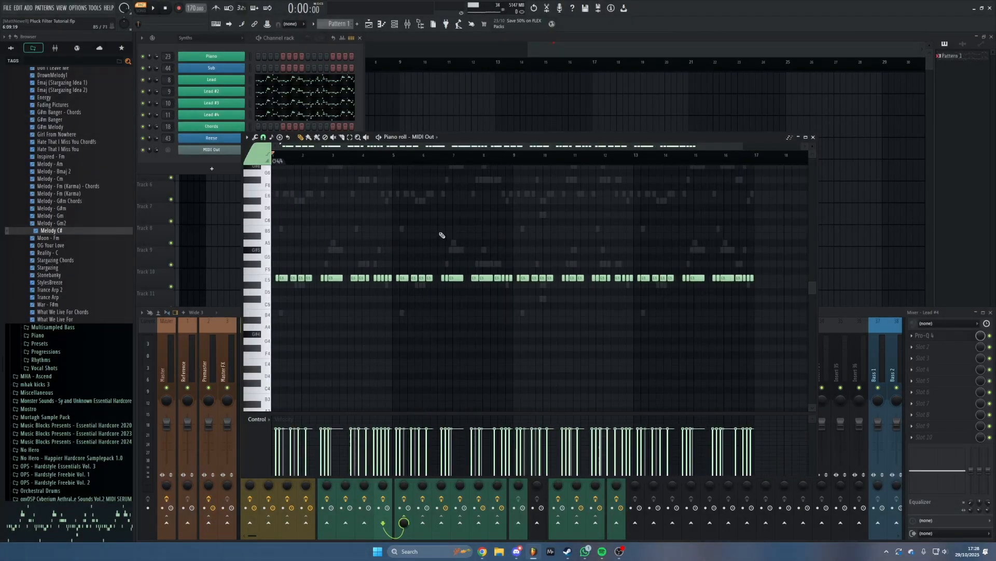
{"action": "left_click_drag", "start_coordinate": [767, 268], "coordinate": [272, 323]}
{"action": "left_click", "coordinate": [382, 306]}
{"action": "key", "text": "F7"}
Load TAL-Filter-2 into effect slot 10 of the Lead group track, insert 12
{"action": "left_click", "coordinate": [405, 362]}
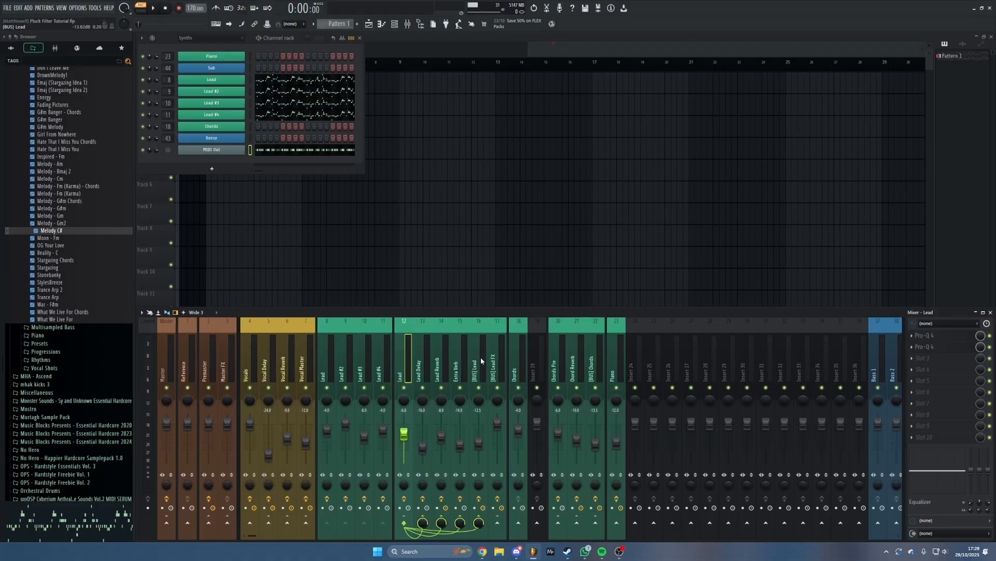
{"action": "left_click", "coordinate": [927, 436]}
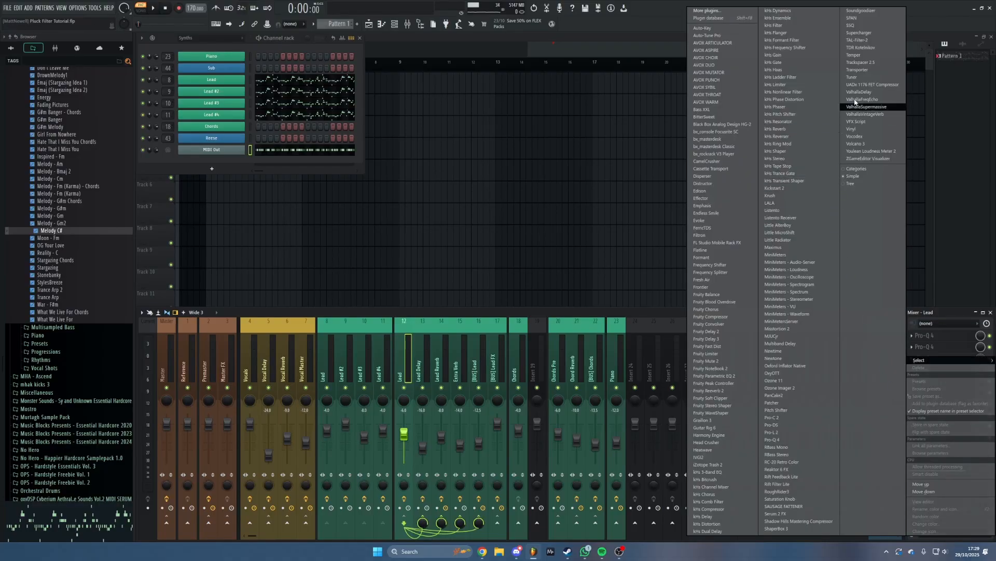
{"action": "left_click", "coordinate": [869, 41]}
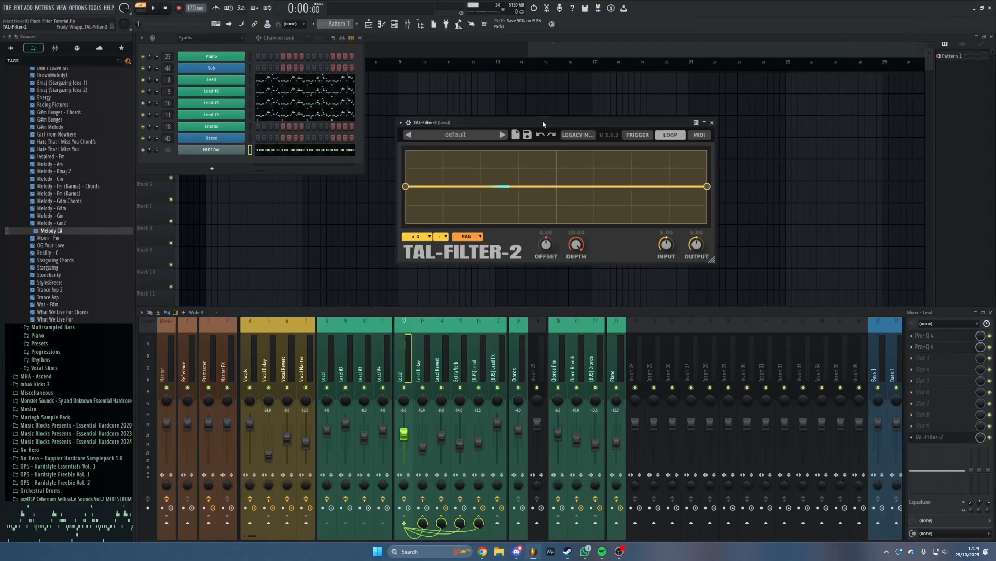
{"action": "left_click_drag", "start_coordinate": [543, 120], "coordinate": [562, 123]}
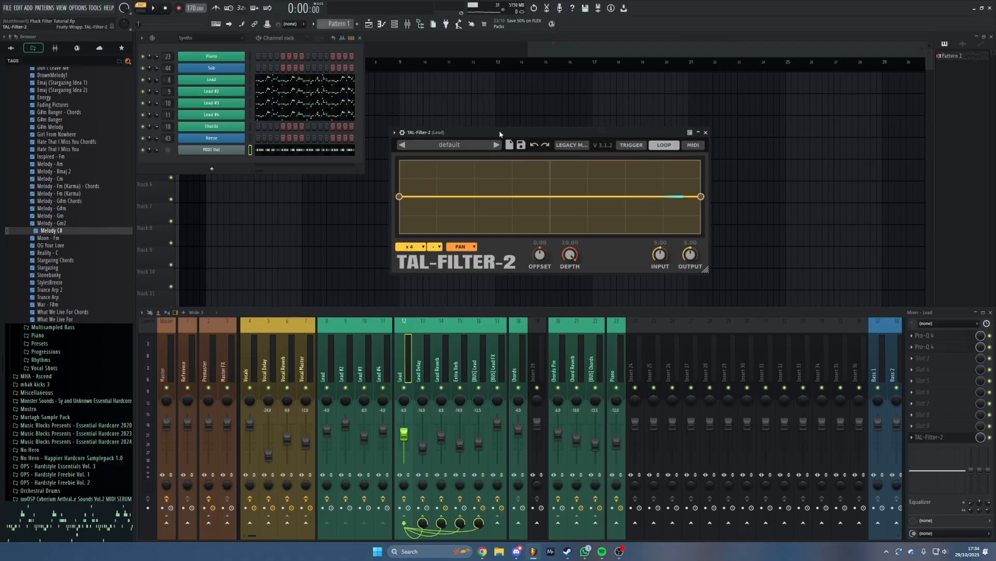
{"action": "mouse_move", "coordinate": [499, 130]}
{"action": "left_mouse_down"}
{"action": "mouse_move", "coordinate": [492, 135]}
{"action": "mouse_move", "coordinate": [513, 137]}
{"action": "mouse_move", "coordinate": [525, 120]}
{"action": "left_mouse_up"}
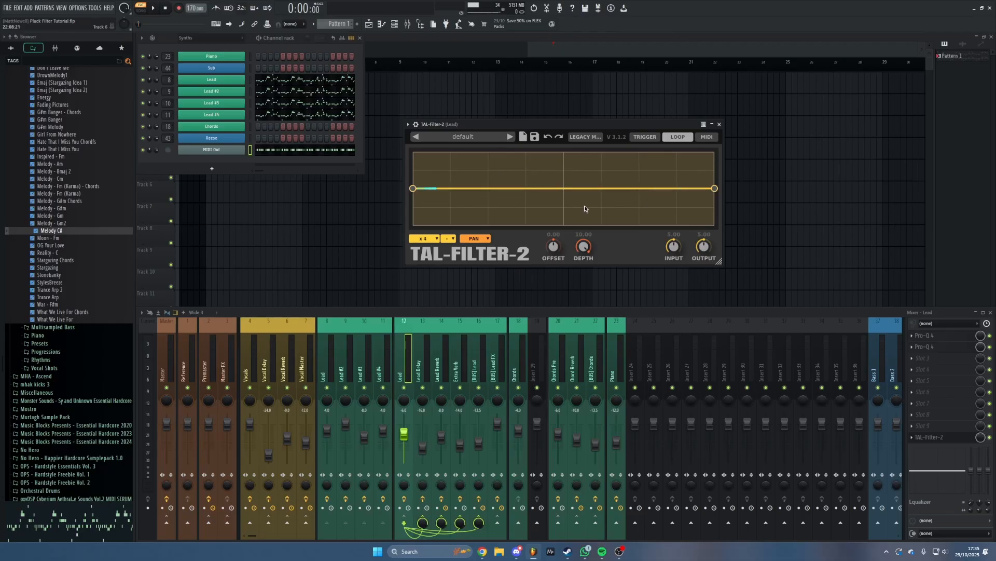
Switch TAL-Filter-2 to MIDI mode and set its MIDI input port to 1 in the plugin wrapper settings
{"action": "left_click", "coordinate": [707, 138]}
{"action": "left_click", "coordinate": [415, 125]}
{"action": "left_click", "coordinate": [430, 137]}
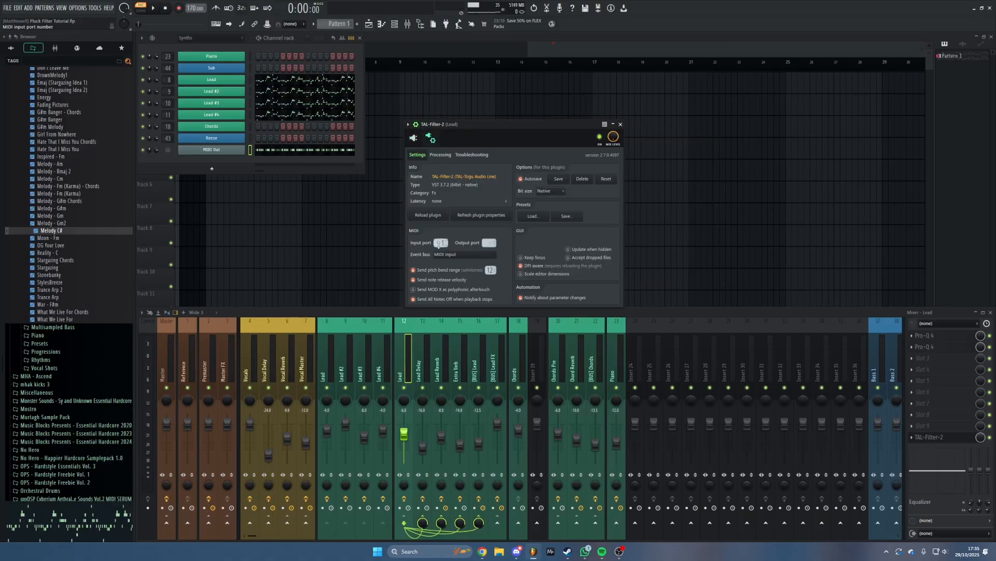
Check the MIDI Out channel's port settings and review its E5 notes in the piano roll
{"action": "left_click", "coordinate": [217, 150]}
{"action": "left_click_drag", "start_coordinate": [518, 99], "coordinate": [771, 94]}
{"action": "left_click", "coordinate": [841, 100]}
{"action": "left_click", "coordinate": [290, 150]}
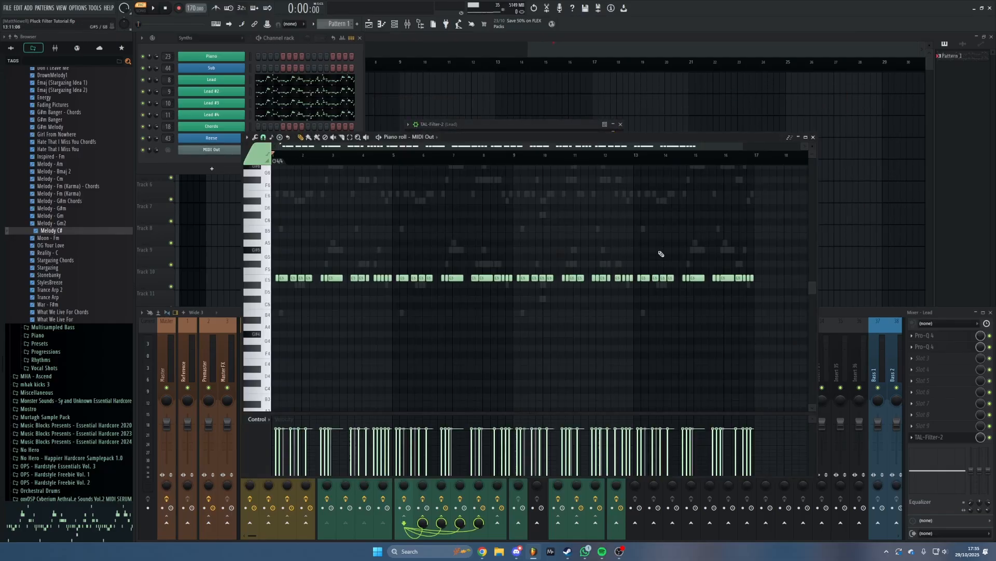
{"action": "left_click_drag", "start_coordinate": [769, 270], "coordinate": [273, 336]}
{"action": "left_click", "coordinate": [417, 318], "text": "ctrl"}
{"action": "key", "text": "Escape"}
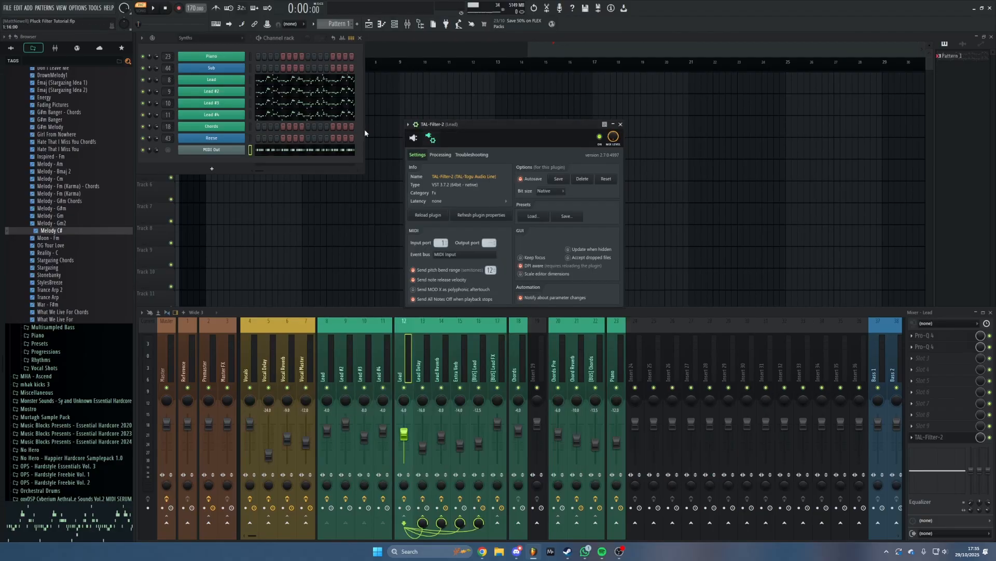
In TAL-Filter-2's editor, lower both curve end points and add a peak at maximum height near the start
{"action": "left_click", "coordinate": [414, 138]}
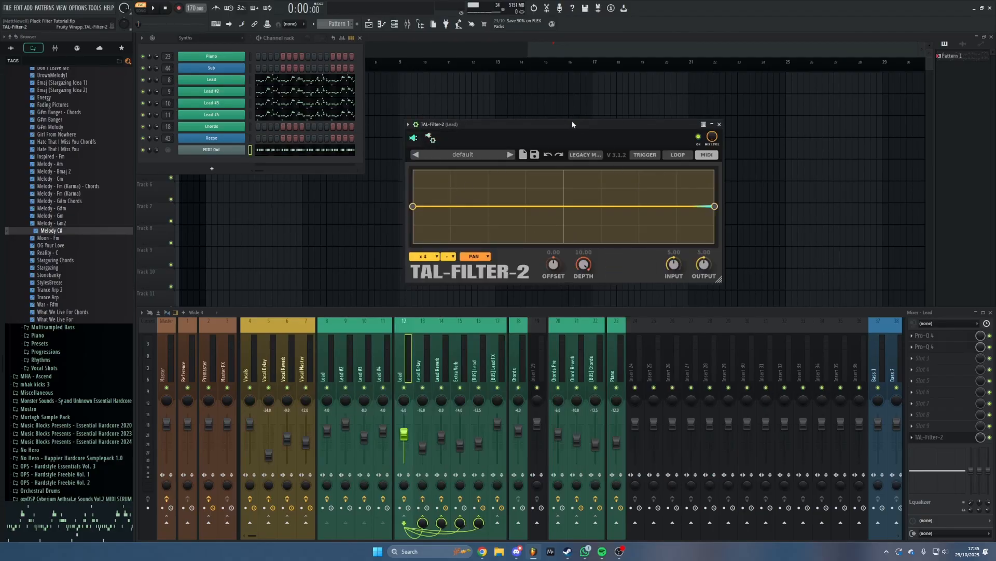
{"action": "left_click_drag", "start_coordinate": [572, 121], "coordinate": [572, 99]}
{"action": "left_click_drag", "start_coordinate": [412, 185], "coordinate": [392, 204]}
{"action": "left_click_drag", "start_coordinate": [713, 185], "coordinate": [720, 206]}
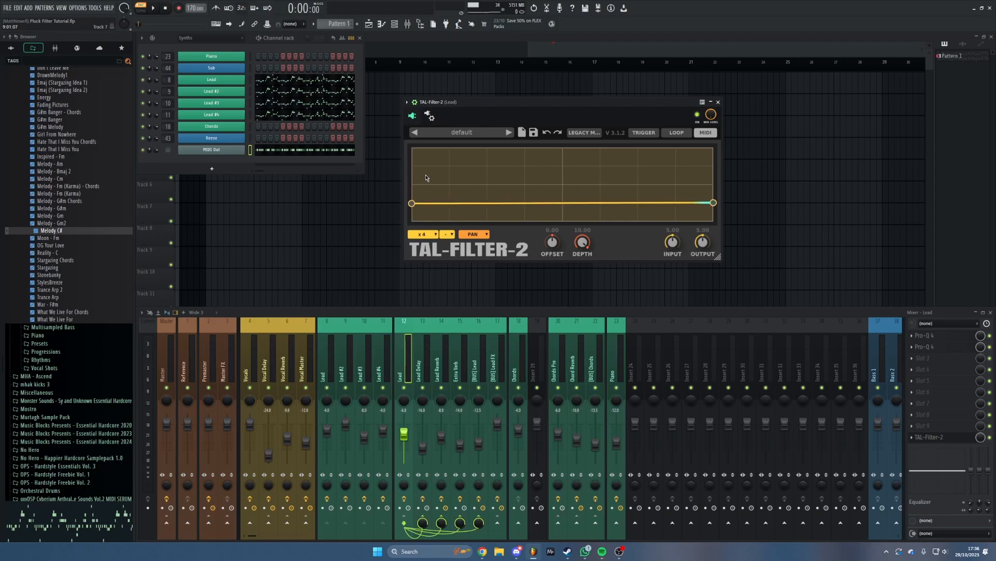
{"action": "left_click_drag", "start_coordinate": [425, 178], "coordinate": [417, 148]}
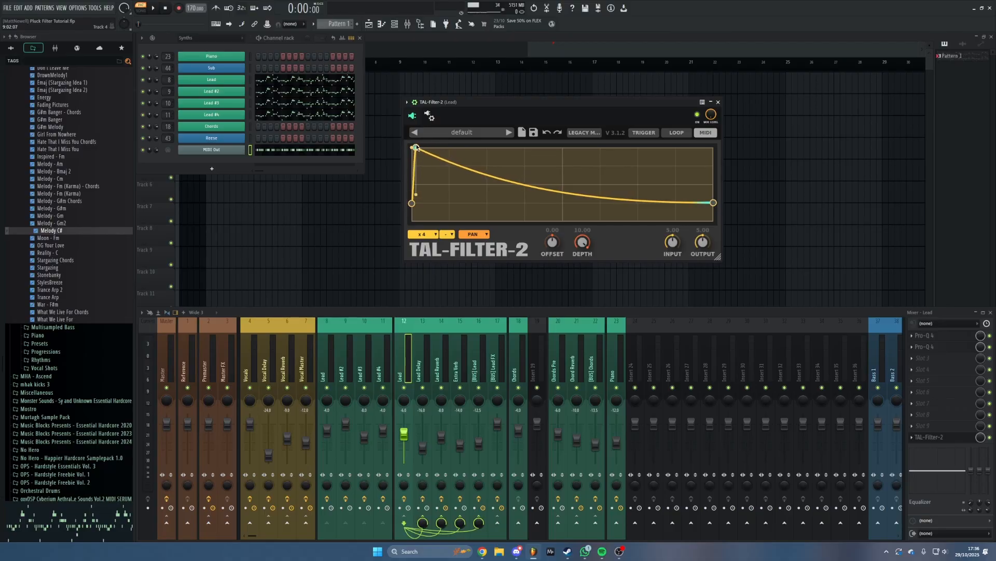
Add a point at the curve's low end level, slightly before the midpoint, and smooth the decay from the peak into it
{"action": "double_click", "coordinate": [503, 203]}
{"action": "mouse_move", "coordinate": [502, 204]}
{"action": "left_mouse_down"}
{"action": "mouse_move", "coordinate": [430, 205]}
{"action": "mouse_move", "coordinate": [507, 206]}
{"action": "left_mouse_up"}
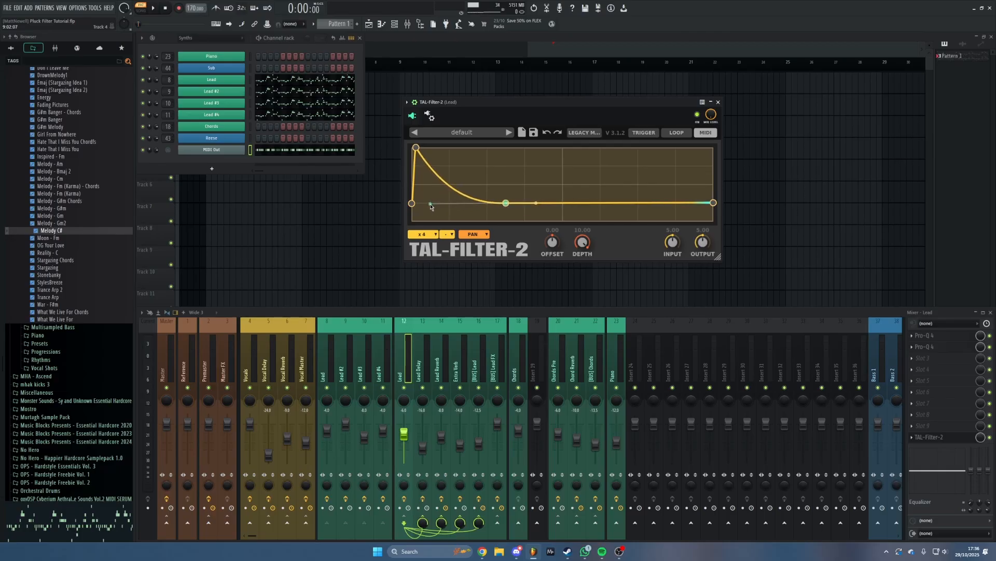
{"action": "left_click_drag", "start_coordinate": [430, 206], "coordinate": [526, 205]}
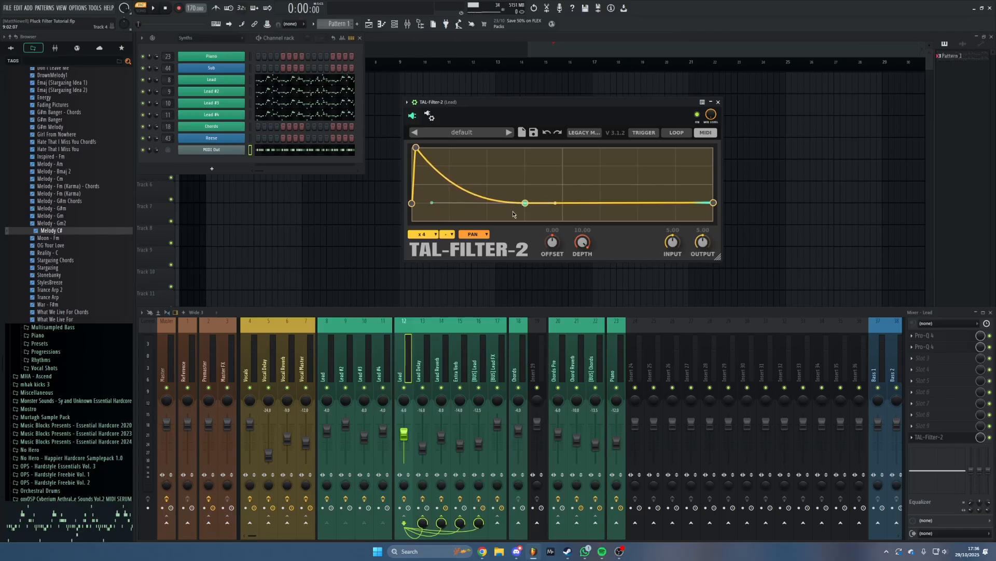
Change TAL-Filter-2's filter type from pan to LP 12dB
{"action": "left_click", "coordinate": [473, 234]}
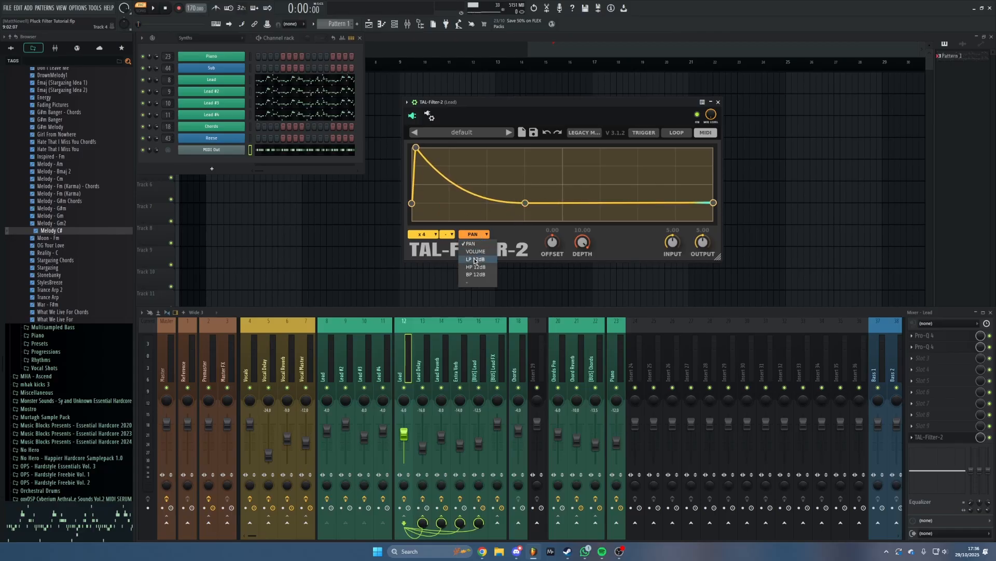
{"action": "left_click", "coordinate": [475, 260]}
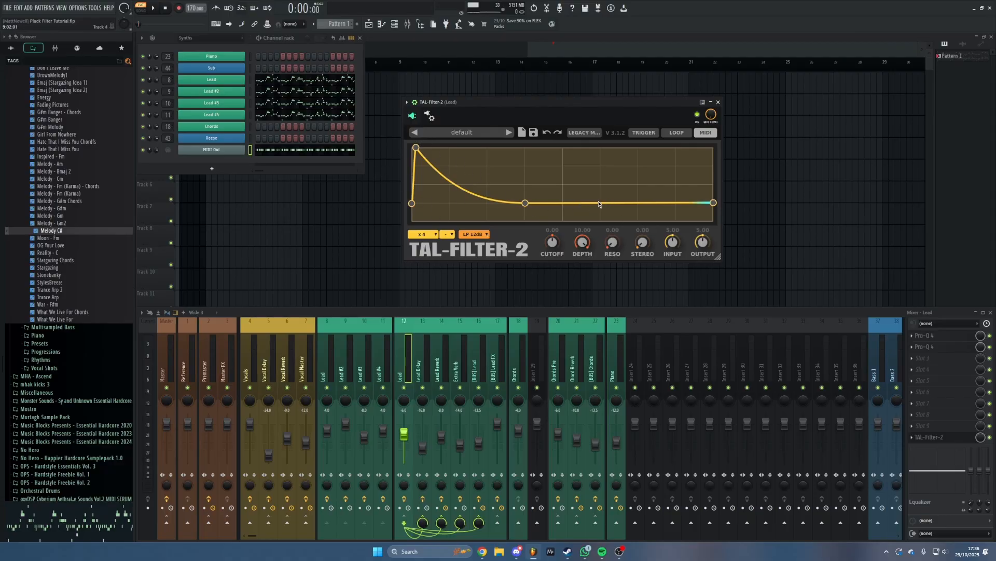
{"action": "left_click", "coordinate": [484, 235]}
{"action": "left_click", "coordinate": [484, 235]}
{"action": "left_click", "coordinate": [488, 236]}
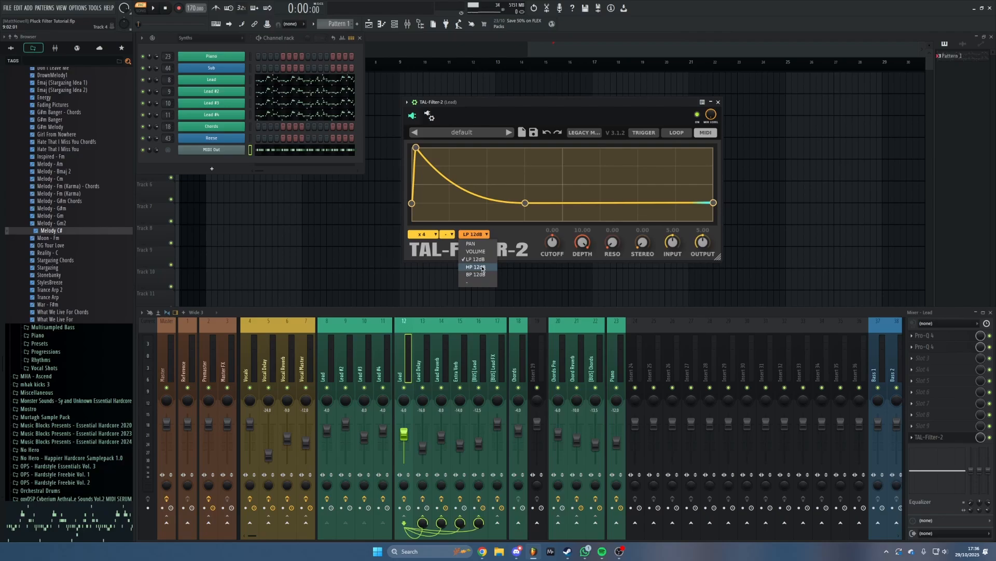
{"action": "left_click", "coordinate": [490, 236]}
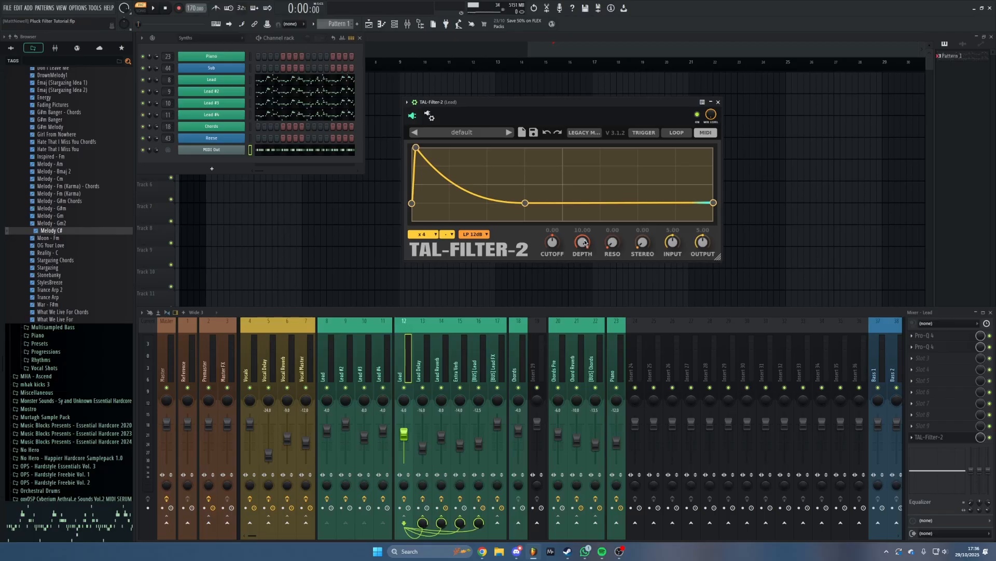
Narrow the filter's modulation range by setting the depth to 5.20 and the cutoff to about 1.45
{"action": "mouse_move", "coordinate": [590, 243]}
{"action": "left_mouse_down"}
{"action": "mouse_move", "coordinate": [583, 303]}
{"action": "mouse_move", "coordinate": [590, 260]}
{"action": "mouse_move", "coordinate": [588, 272]}
{"action": "mouse_move", "coordinate": [557, 222]}
{"action": "left_mouse_up"}
{"action": "mouse_move", "coordinate": [583, 240]}
{"action": "left_mouse_down"}
{"action": "mouse_move", "coordinate": [577, 260]}
{"action": "mouse_move", "coordinate": [557, 259]}
{"action": "mouse_move", "coordinate": [562, 244]}
{"action": "mouse_move", "coordinate": [561, 257]}
{"action": "mouse_move", "coordinate": [591, 238]}
{"action": "mouse_move", "coordinate": [590, 224]}
{"action": "mouse_move", "coordinate": [559, 261]}
{"action": "mouse_move", "coordinate": [582, 241]}
{"action": "left_mouse_up"}
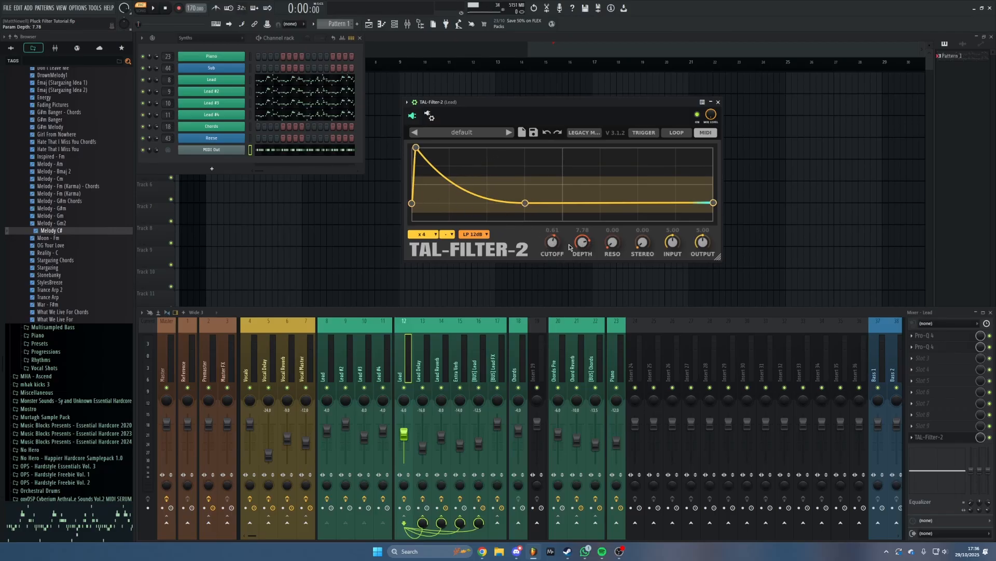
{"action": "left_click_drag", "start_coordinate": [578, 245], "coordinate": [584, 238]}
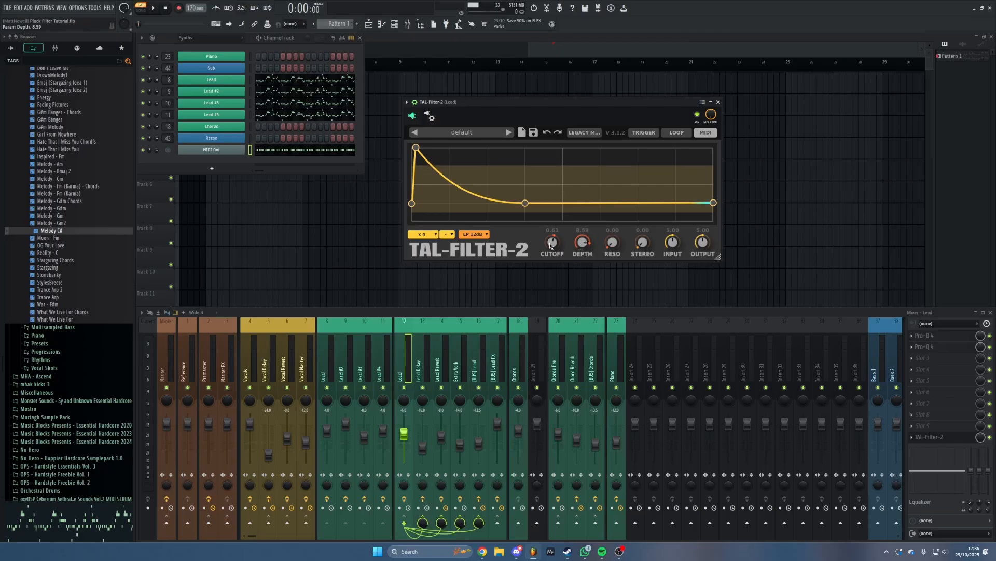
{"action": "mouse_move", "coordinate": [551, 243]}
{"action": "left_mouse_down"}
{"action": "mouse_move", "coordinate": [552, 232]}
{"action": "mouse_move", "coordinate": [579, 278]}
{"action": "left_mouse_up"}
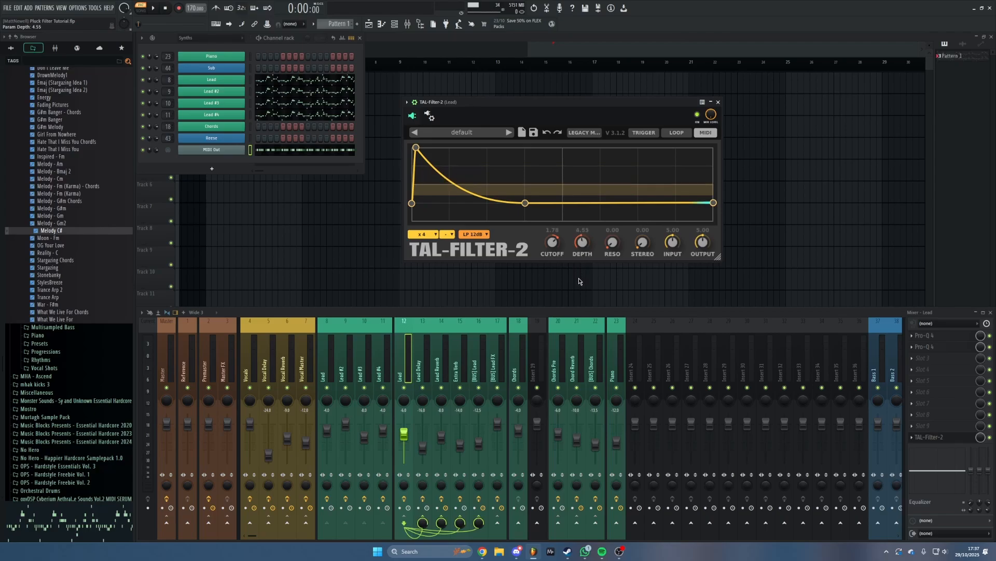
{"action": "left_click_drag", "start_coordinate": [555, 244], "coordinate": [584, 240]}
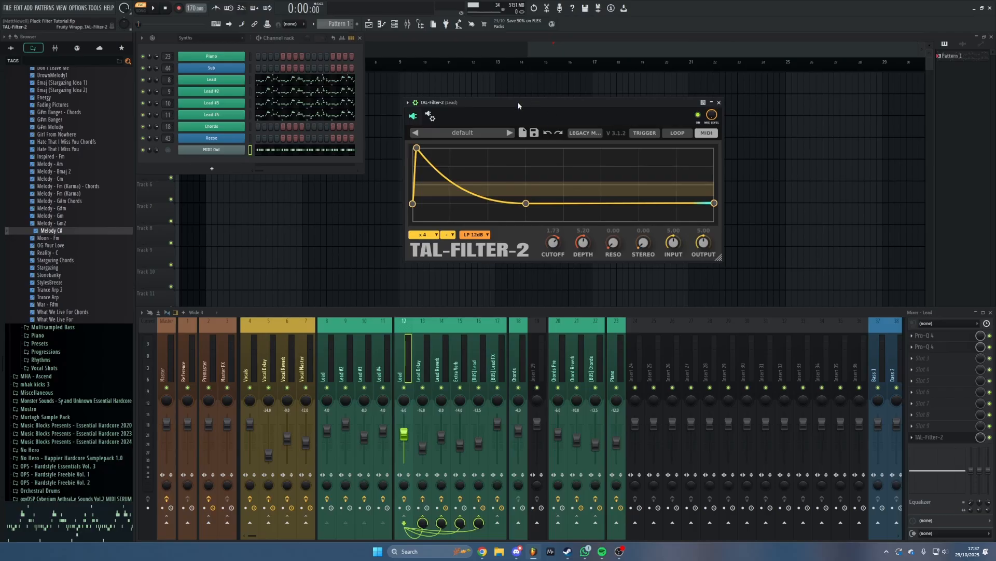
{"action": "left_click_drag", "start_coordinate": [518, 104], "coordinate": [517, 105]}
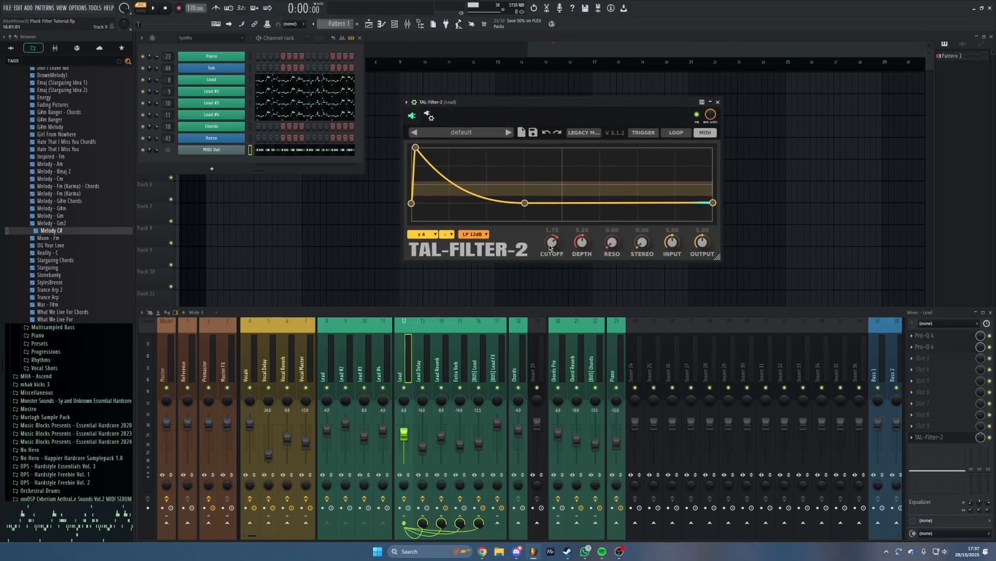
{"action": "left_click_drag", "start_coordinate": [550, 247], "coordinate": [550, 249]}
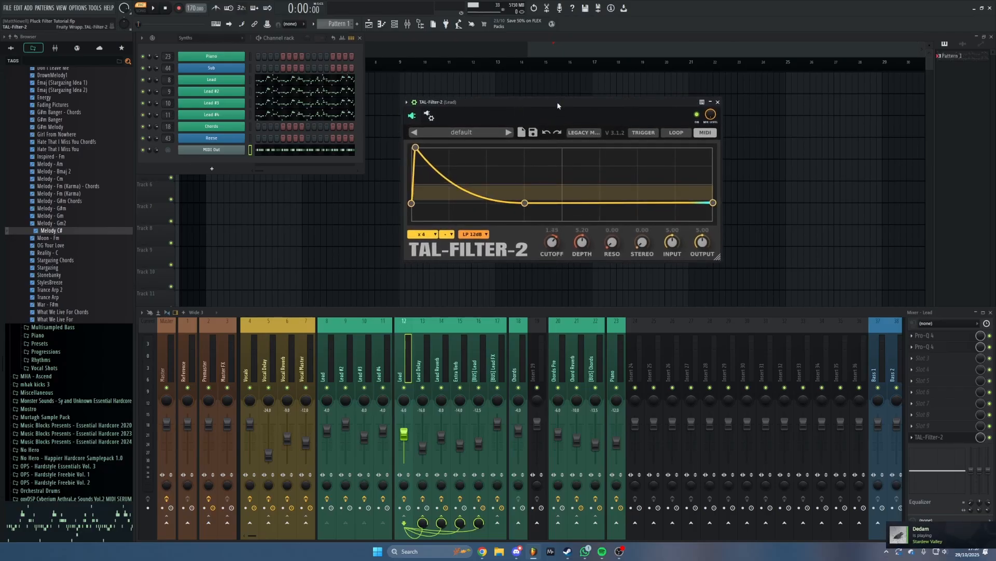
Tune the filter during playback to a depth of 4.27 and an input of 6.37, and lower the output to about 4.8
{"action": "key", "text": "space"}
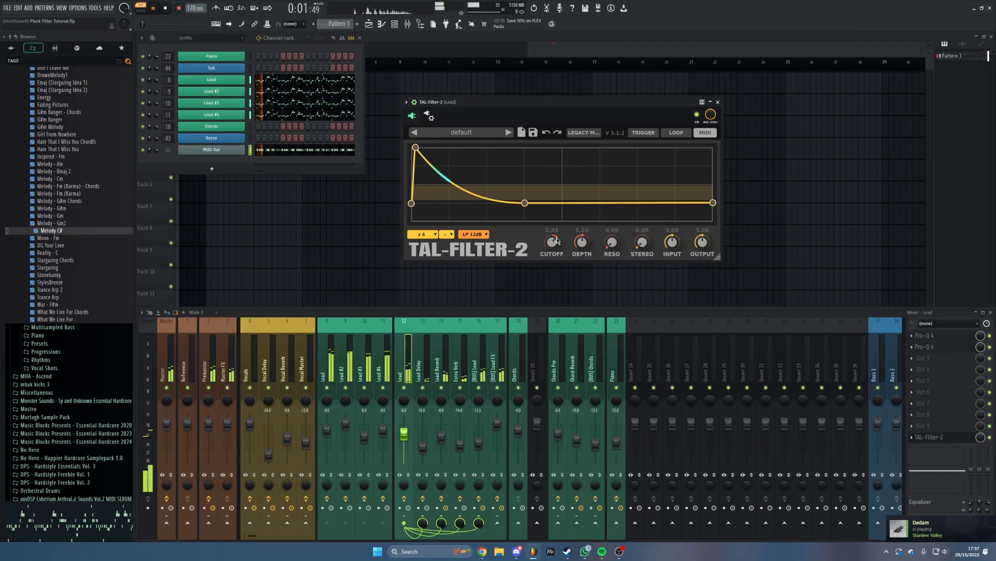
{"action": "mouse_move", "coordinate": [582, 243]}
{"action": "left_mouse_down"}
{"action": "mouse_move", "coordinate": [581, 254]}
{"action": "mouse_move", "coordinate": [552, 248]}
{"action": "mouse_move", "coordinate": [551, 237]}
{"action": "mouse_move", "coordinate": [582, 246]}
{"action": "mouse_move", "coordinate": [583, 235]}
{"action": "mouse_move", "coordinate": [582, 250]}
{"action": "left_mouse_up"}
{"action": "key", "text": "space"}
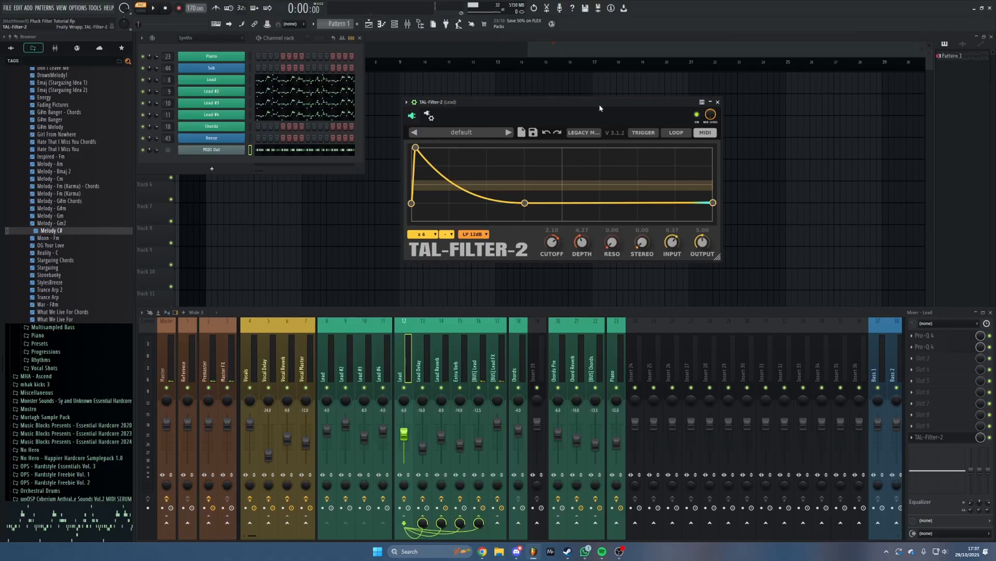
{"action": "left_click_drag", "start_coordinate": [592, 102], "coordinate": [594, 103]}
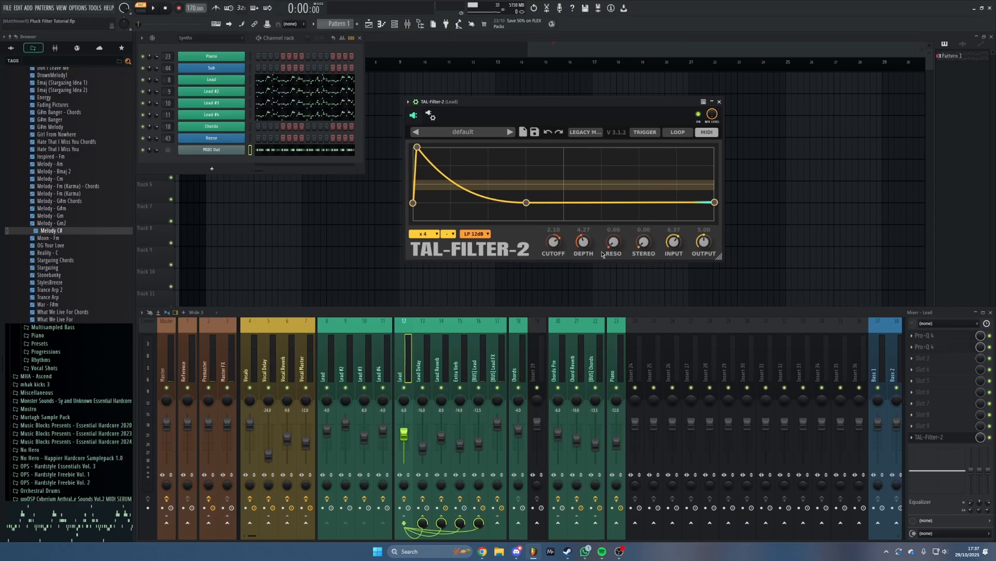
{"action": "left_click_drag", "start_coordinate": [704, 244], "coordinate": [704, 253]}
{"action": "scroll", "coordinate": [556, 246], "scroll_direction": "down", "scroll_amount": 2}
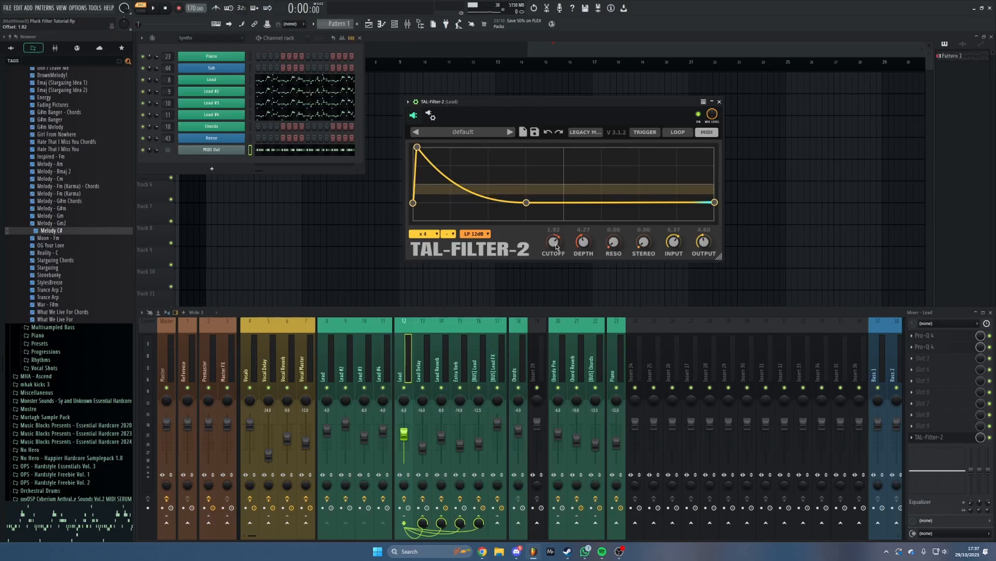
Play the pattern while adjusting the pluck range to a cutoff of 0.52 and a depth of 7.26
{"action": "key", "text": "space"}
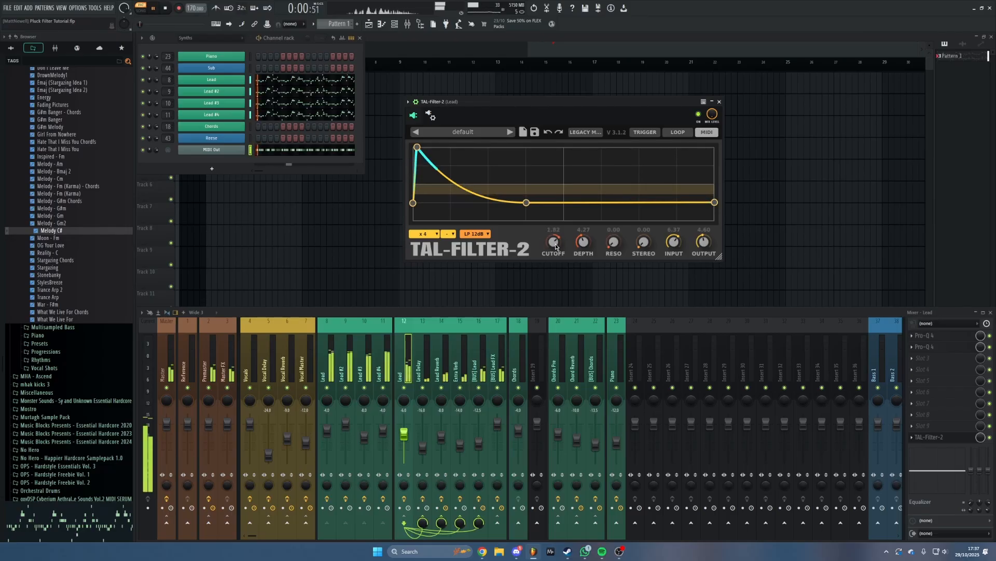
{"action": "scroll", "coordinate": [582, 244], "scroll_direction": "down", "scroll_amount": 9}
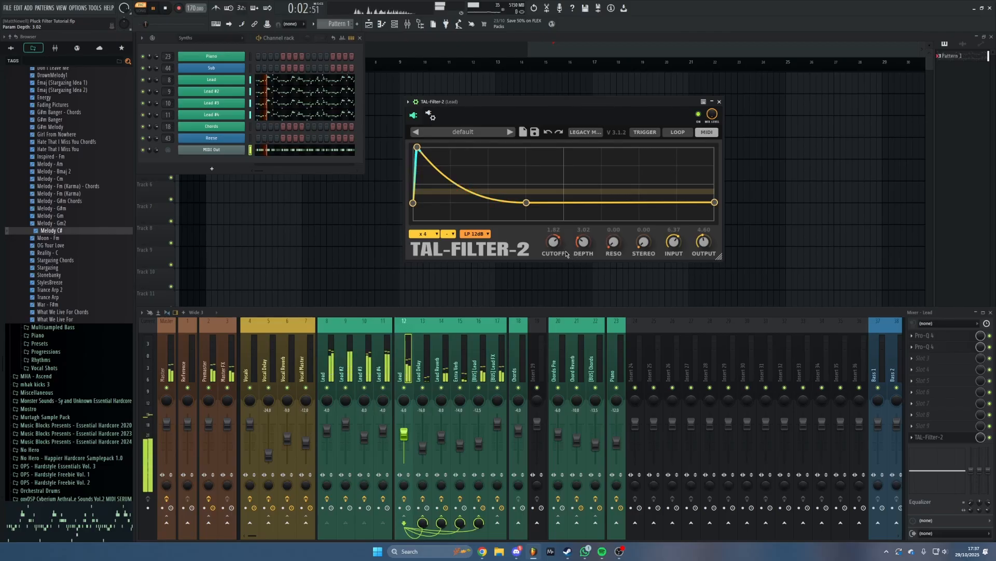
{"action": "scroll", "coordinate": [554, 242], "scroll_direction": "up", "scroll_amount": 7}
{"action": "scroll", "coordinate": [554, 241], "scroll_direction": "down", "scroll_amount": 15}
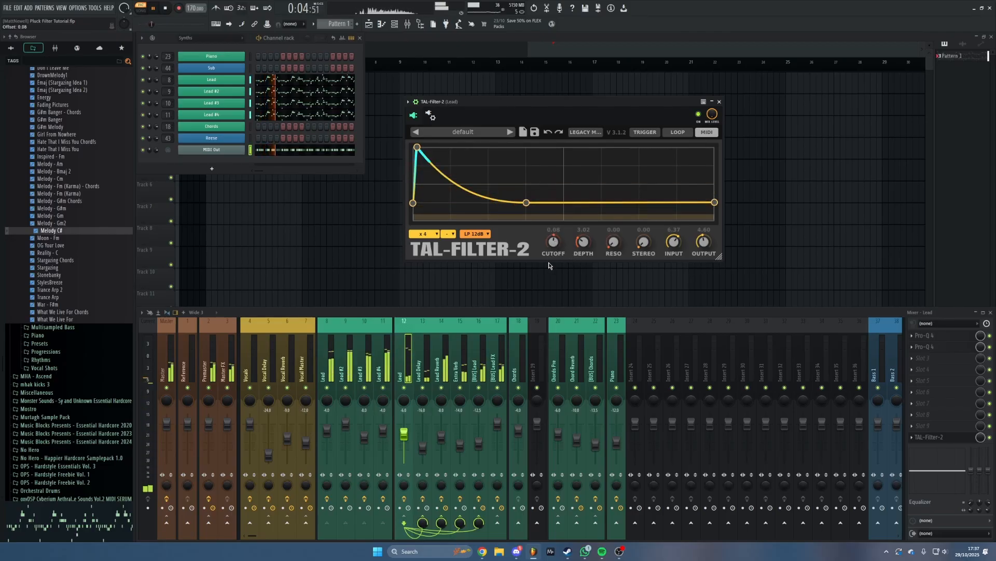
{"action": "scroll", "coordinate": [582, 245], "scroll_direction": "up", "scroll_amount": 20}
{"action": "scroll", "coordinate": [582, 247], "scroll_direction": "up", "scroll_amount": 10}
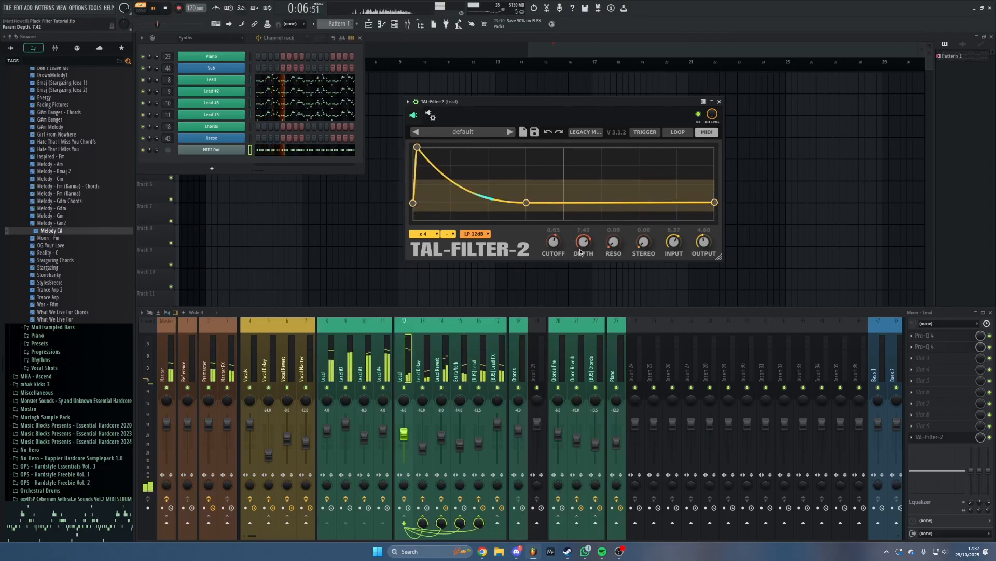
{"action": "scroll", "coordinate": [554, 241], "scroll_direction": "down", "scroll_amount": 4}
{"action": "scroll", "coordinate": [583, 239], "scroll_direction": "up", "scroll_amount": 8}
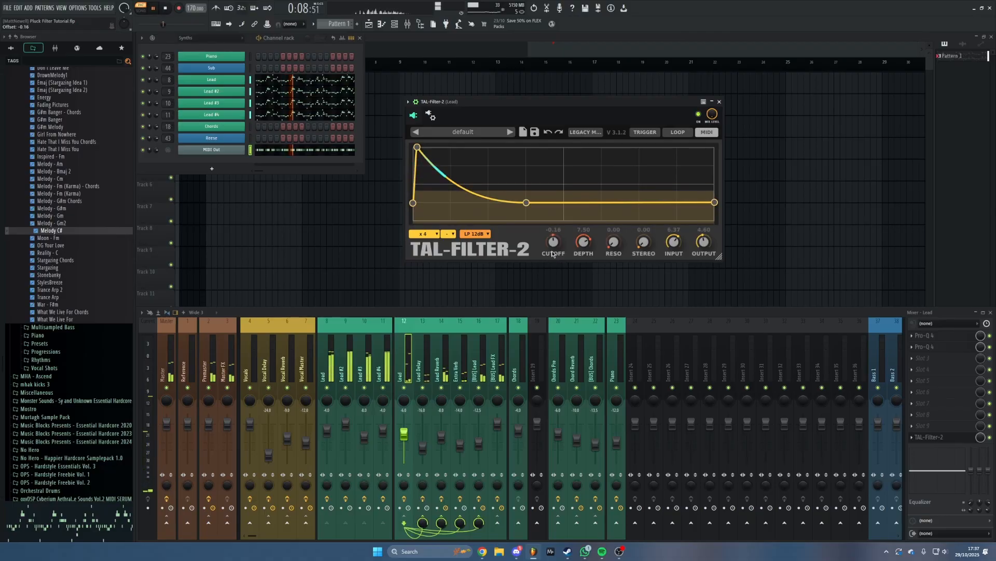
{"action": "scroll", "coordinate": [583, 238], "scroll_direction": "down", "scroll_amount": 3}
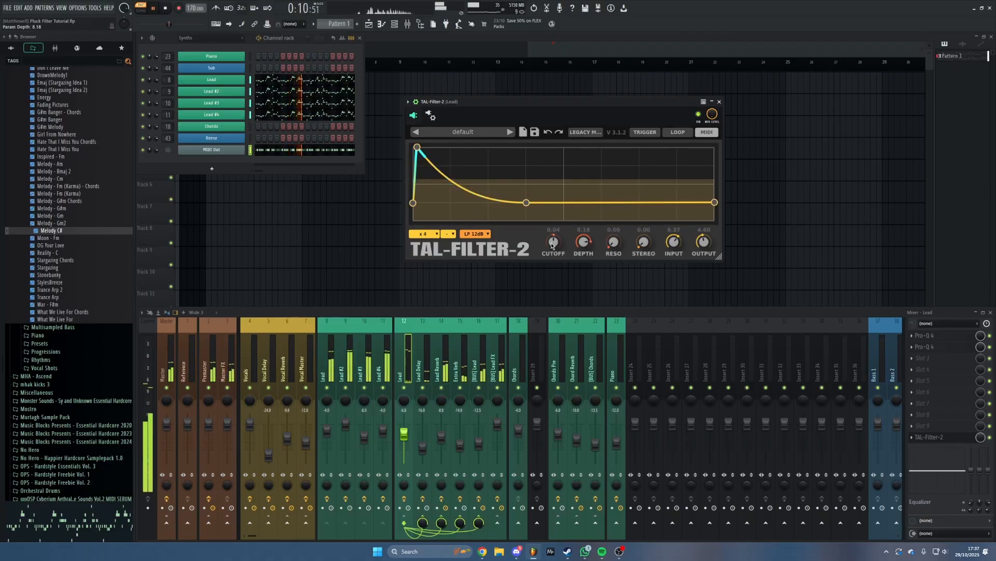
{"action": "scroll", "coordinate": [553, 241], "scroll_direction": "up", "scroll_amount": 3}
{"action": "scroll", "coordinate": [584, 240], "scroll_direction": "down", "scroll_amount": 6}
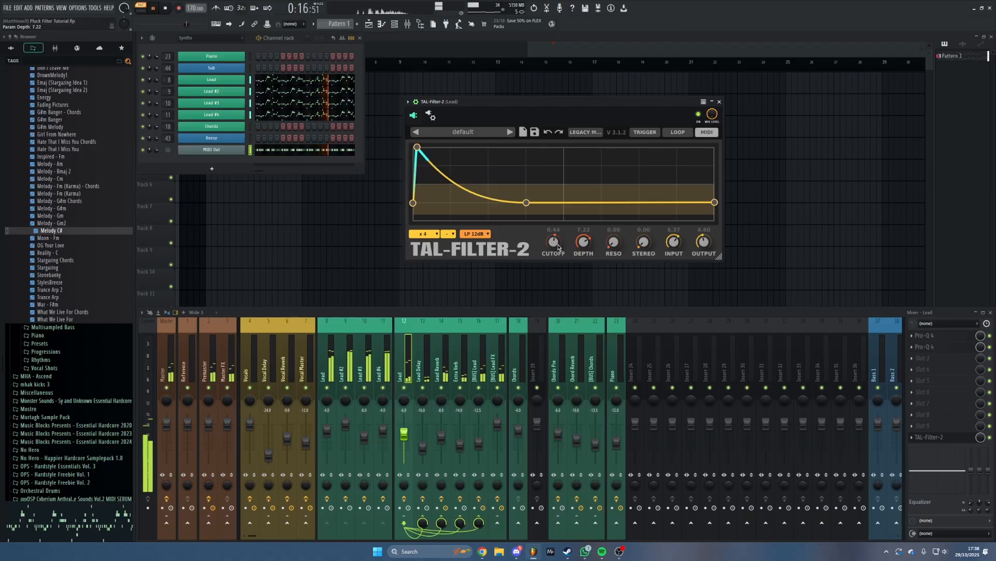
{"action": "scroll", "coordinate": [556, 244], "scroll_direction": "up", "scroll_amount": 5}
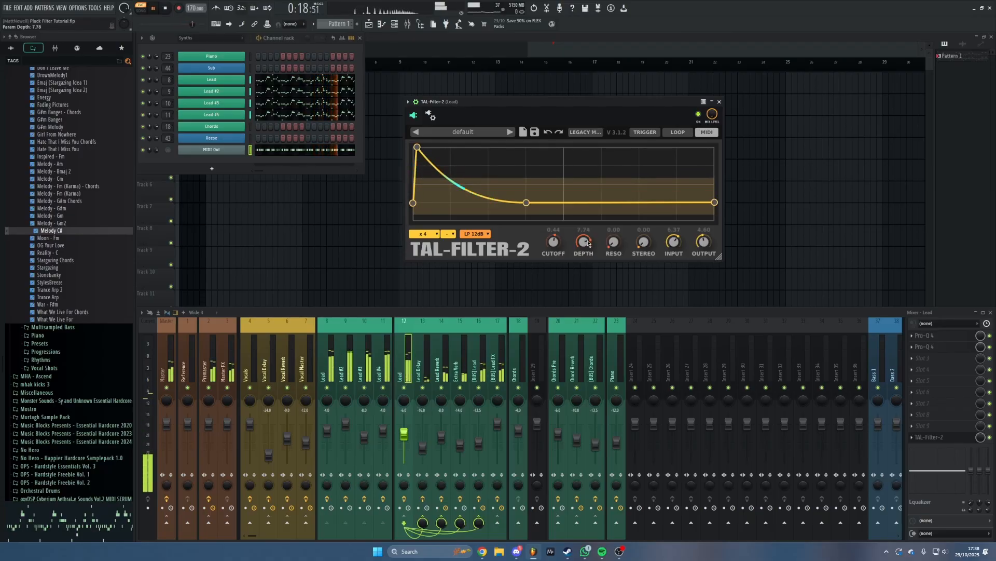
{"action": "scroll", "coordinate": [554, 243], "scroll_direction": "up", "scroll_amount": 1}
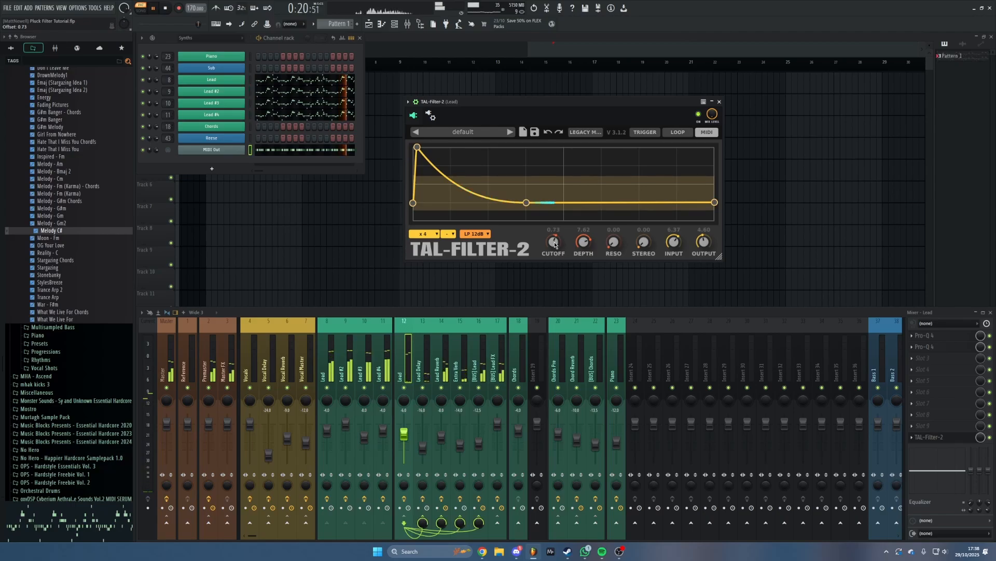
{"action": "scroll", "coordinate": [579, 248], "scroll_direction": "down", "scroll_amount": 2}
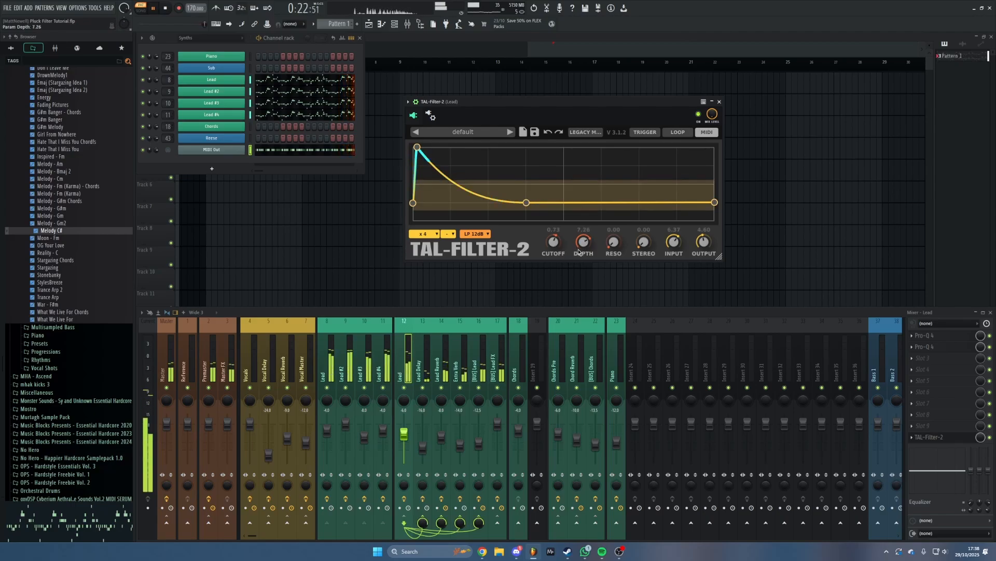
{"action": "scroll", "coordinate": [556, 249], "scroll_direction": "down", "scroll_amount": 10}
{"action": "mouse_move", "coordinate": [557, 253]}
{"action": "left_mouse_down"}
{"action": "mouse_move", "coordinate": [557, 235]}
{"action": "mouse_move", "coordinate": [553, 251]}
{"action": "left_mouse_up"}
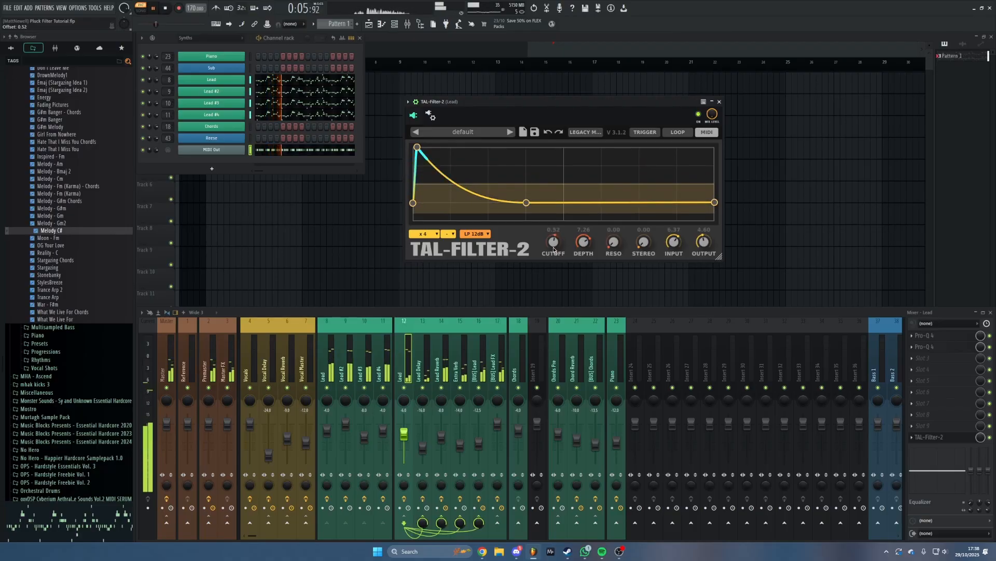
{"action": "key", "text": "space"}
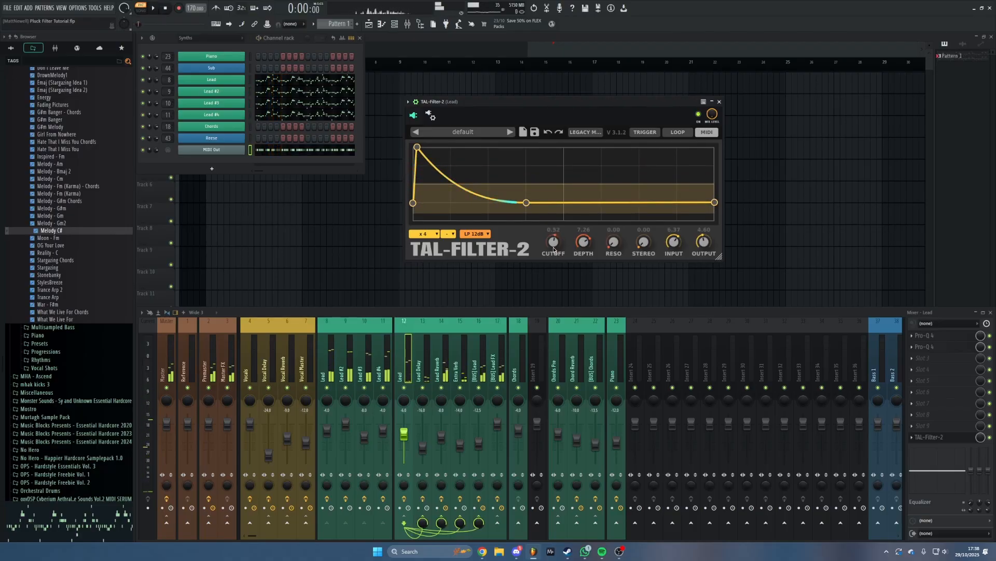
Raise the resonance to 2.22 and set the cutoff to about 0.81 while playing the pattern
{"action": "left_click_drag", "start_coordinate": [615, 247], "coordinate": [615, 222]}
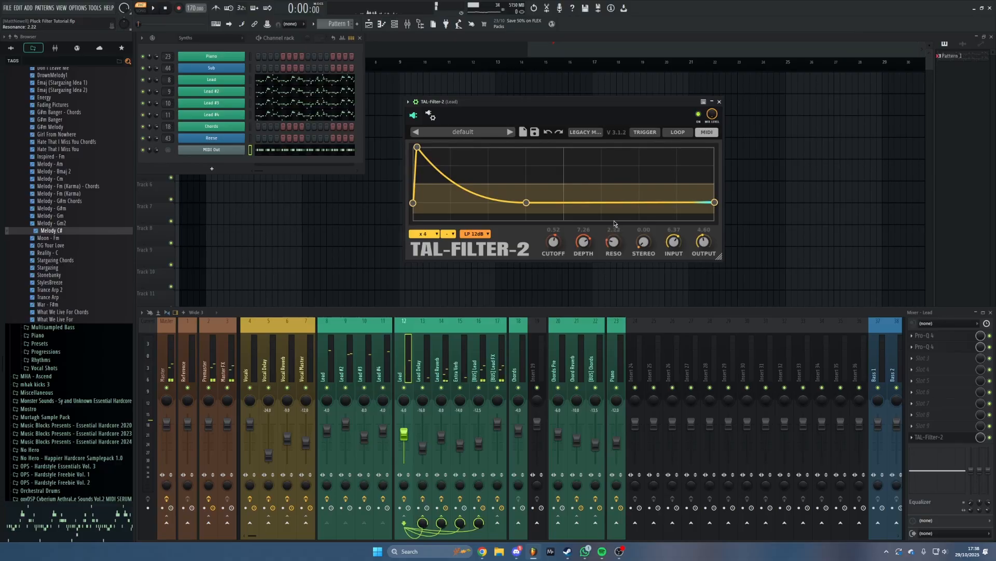
{"action": "key", "text": "space"}
{"action": "left_click_drag", "start_coordinate": [556, 245], "coordinate": [555, 244]}
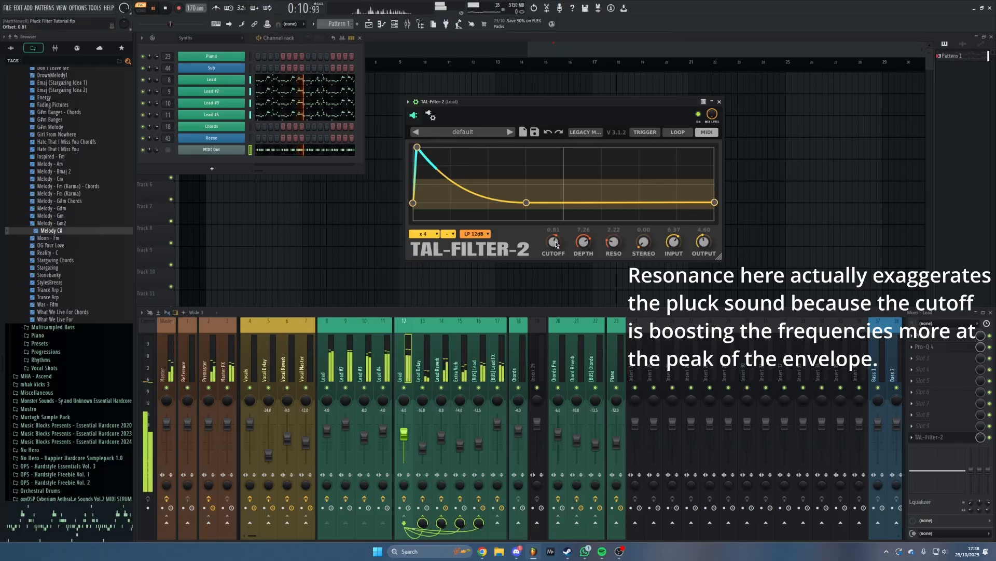
{"action": "key", "text": "space"}
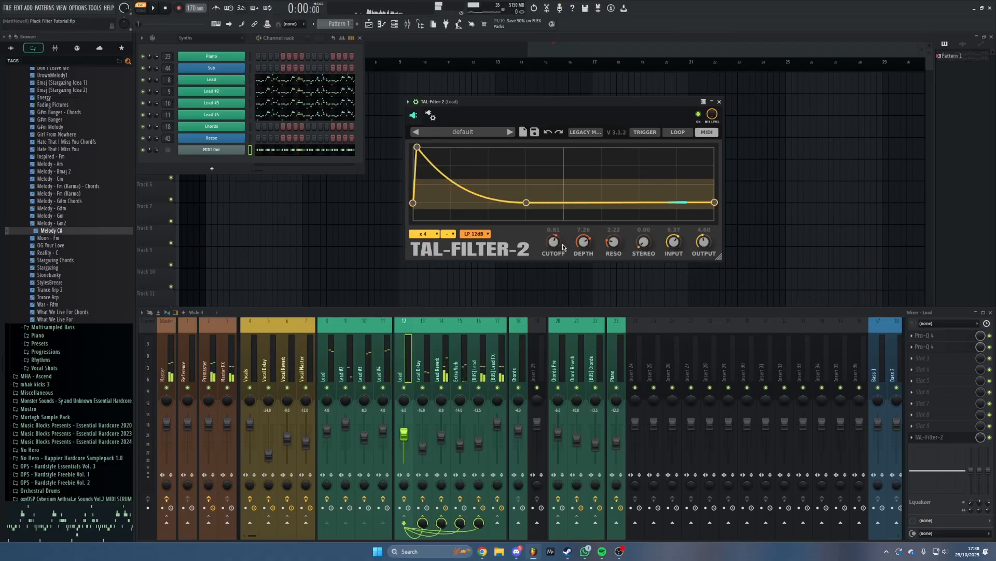
Close the Lead's filter and load TAL-Filter-2 into effect slot 2 of the [BUS] Lead FX track
{"action": "left_click", "coordinate": [720, 102]}
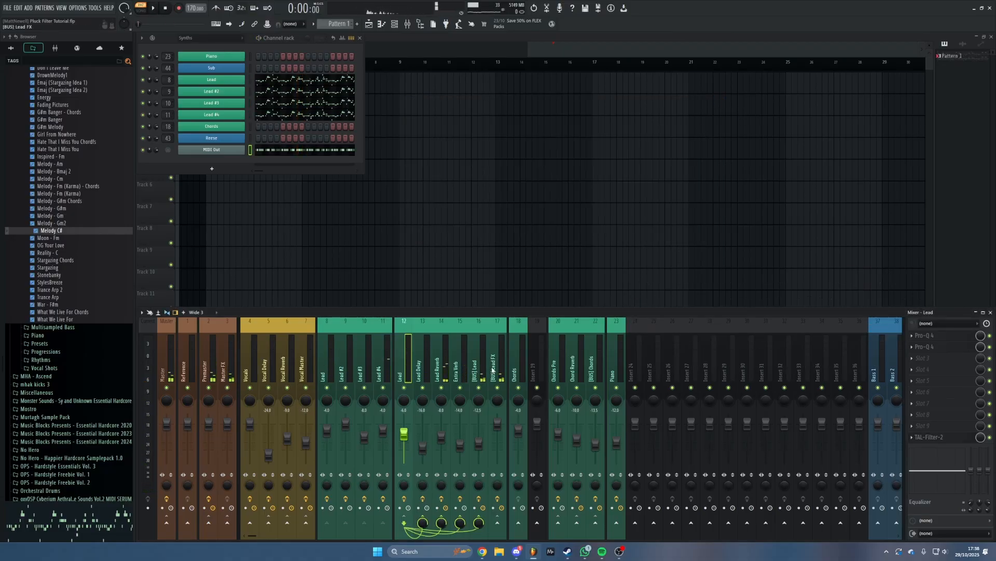
{"action": "left_click", "coordinate": [493, 371]}
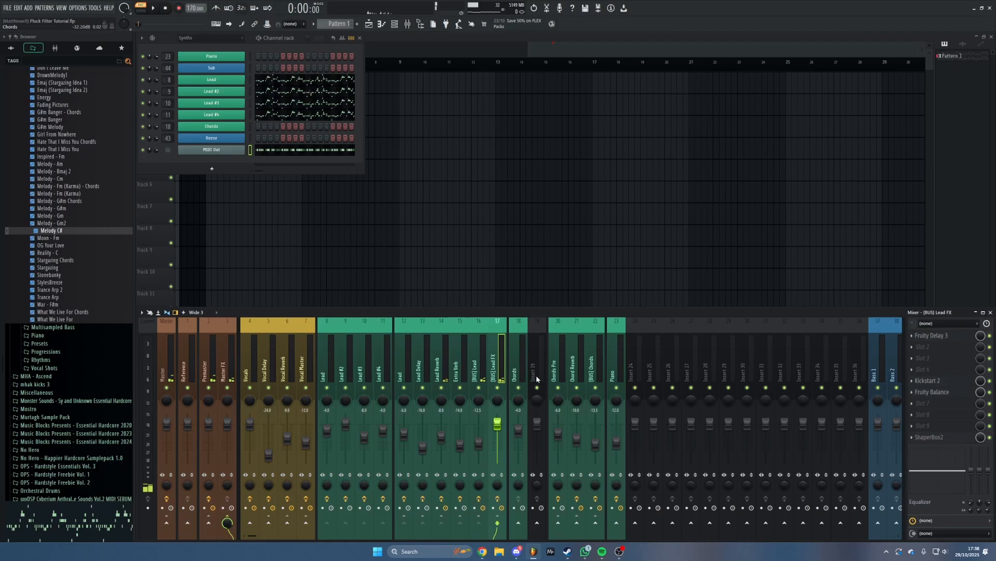
{"action": "left_click", "coordinate": [930, 350]}
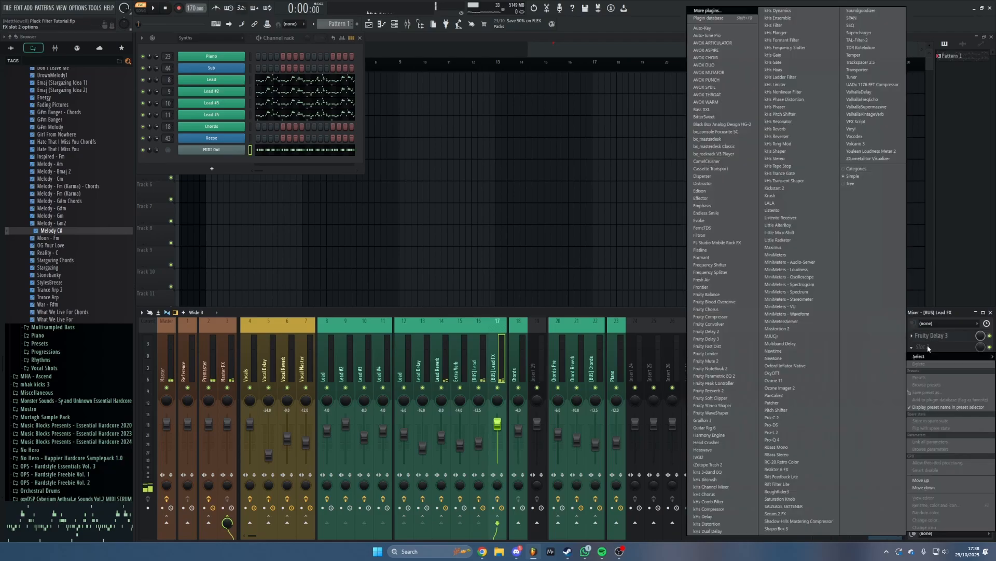
{"action": "left_click", "coordinate": [858, 40]}
{"action": "left_click_drag", "start_coordinate": [327, 127], "coordinate": [540, 94]}
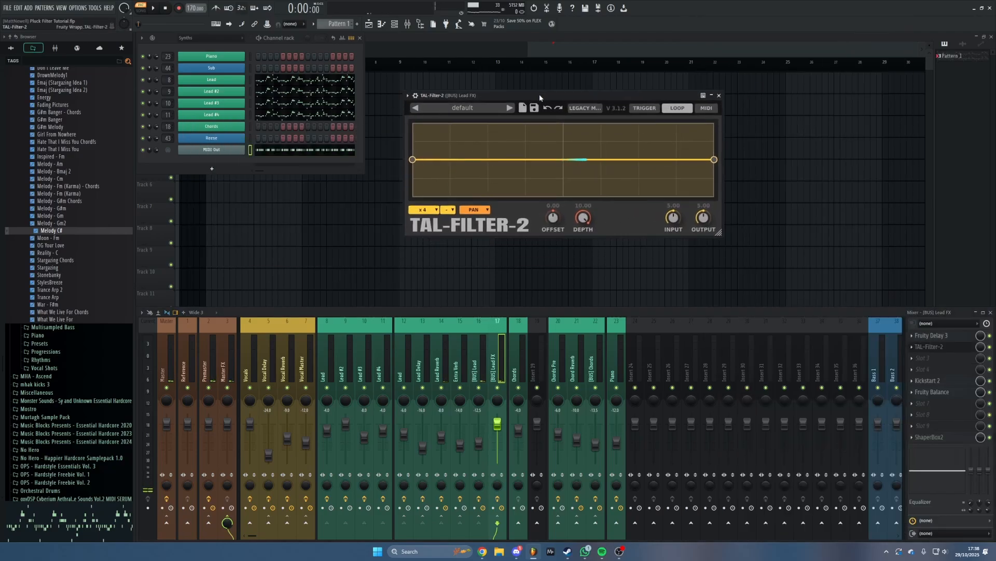
Delete TAL-Filter-2 from effect slot 2 of the [BUS] Lead FX track
{"action": "left_click", "coordinate": [718, 92]}
{"action": "left_click", "coordinate": [913, 349]}
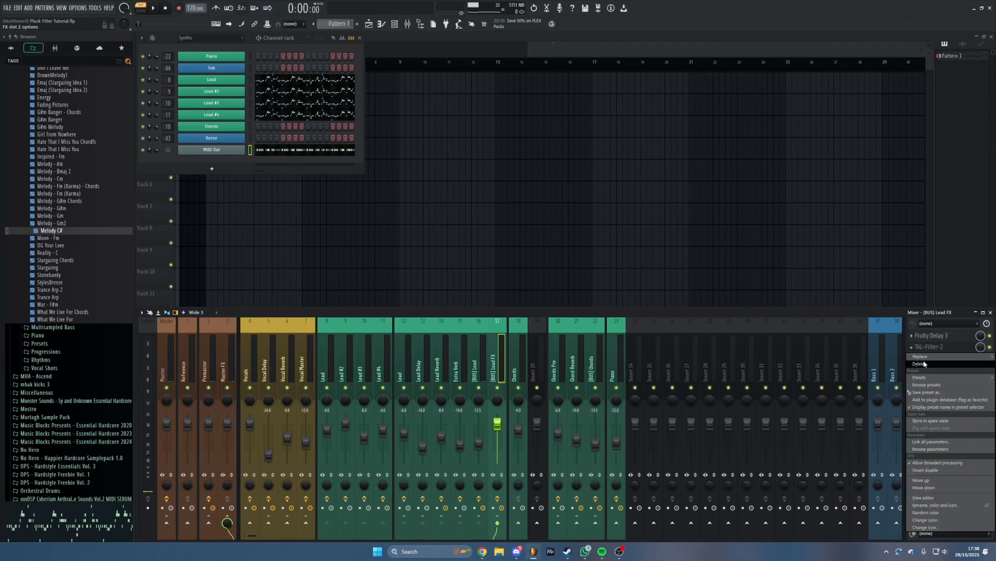
{"action": "left_click", "coordinate": [918, 363]}
{"action": "left_click", "coordinate": [522, 302]}
Copy the Lead track's configured TAL-Filter-2 into effect slot 2 of the [BUS] Lead FX track and open the copy
{"action": "left_click", "coordinate": [400, 364]}
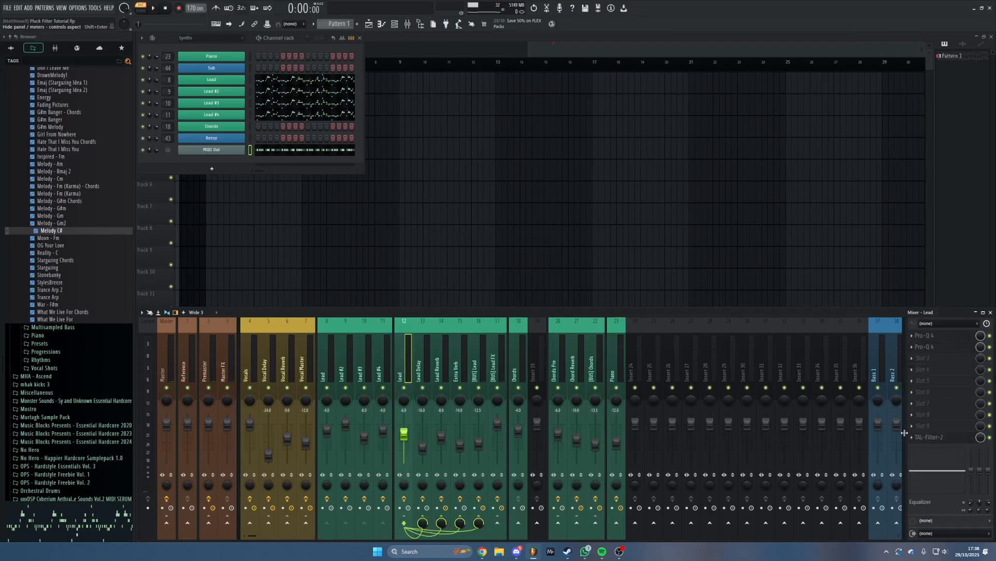
{"action": "left_click", "coordinate": [913, 438]}
{"action": "key", "text": "Escape"}
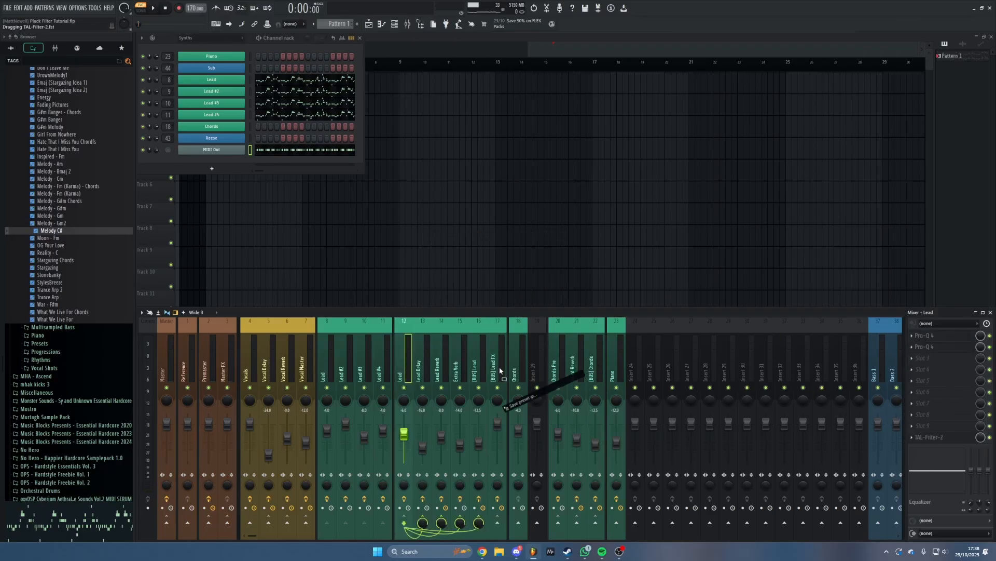
{"action": "left_click", "coordinate": [497, 363]}
{"action": "left_click", "coordinate": [934, 347]}
Check the MIDI input port in the wrapper settings of the bus track's TAL-Filter-2
{"action": "left_click_drag", "start_coordinate": [550, 97], "coordinate": [571, 93]}
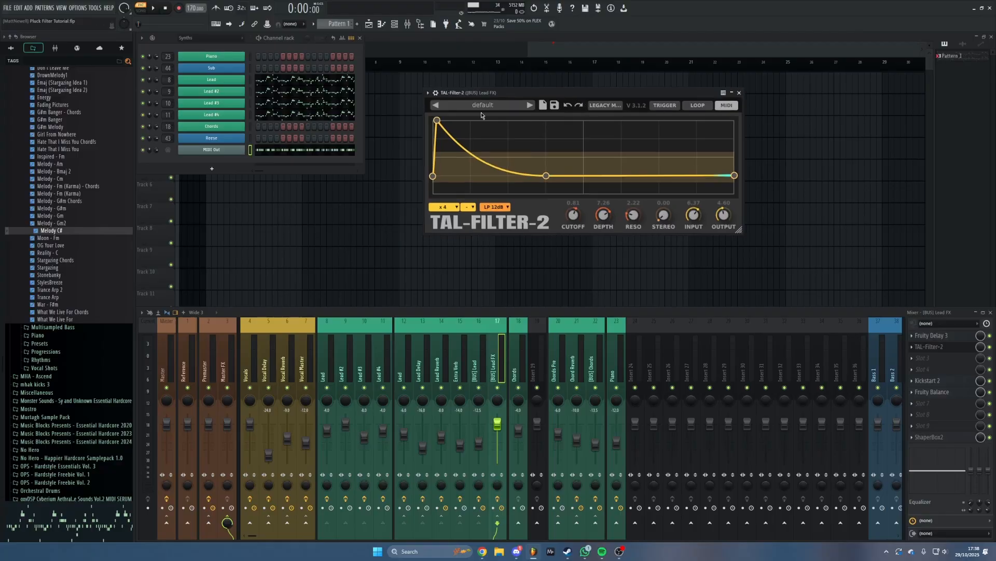
{"action": "left_click", "coordinate": [435, 93]}
{"action": "left_click", "coordinate": [451, 106]}
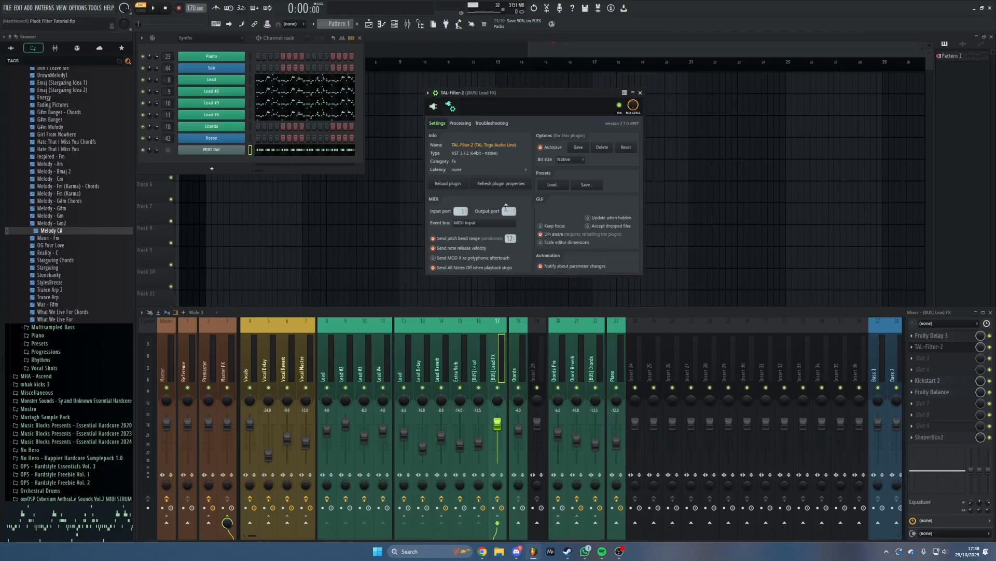
{"action": "left_click", "coordinate": [434, 107]}
{"action": "left_click_drag", "start_coordinate": [467, 92], "coordinate": [555, 91]}
Play the pattern while raising the bus filter's depth, setting its resonance to 0.00 and its cutoff to 0.24
{"action": "key", "text": "space"}
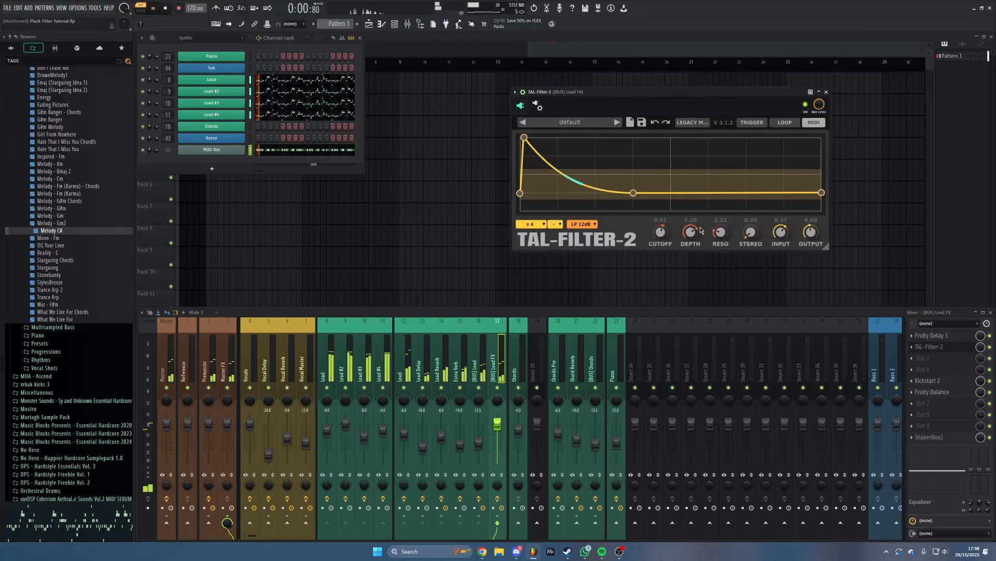
{"action": "left_click_drag", "start_coordinate": [691, 233], "coordinate": [666, 234]}
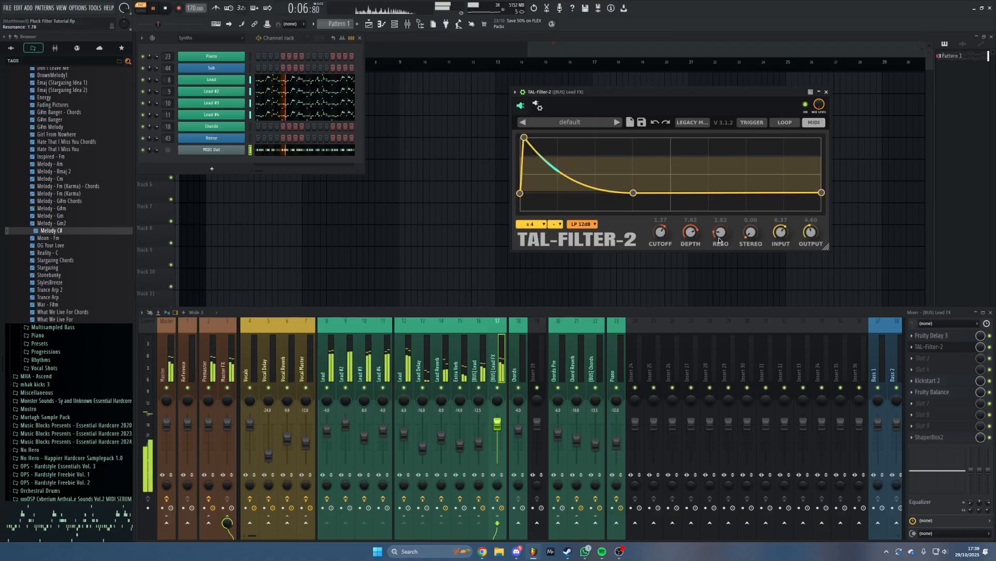
{"action": "mouse_move", "coordinate": [663, 238]}
{"action": "left_mouse_down"}
{"action": "mouse_move", "coordinate": [694, 239]}
{"action": "mouse_move", "coordinate": [694, 228]}
{"action": "mouse_move", "coordinate": [661, 251]}
{"action": "mouse_move", "coordinate": [688, 220]}
{"action": "mouse_move", "coordinate": [664, 229]}
{"action": "left_mouse_up"}
{"action": "scroll", "coordinate": [692, 242], "scroll_direction": "down", "scroll_amount": 3}
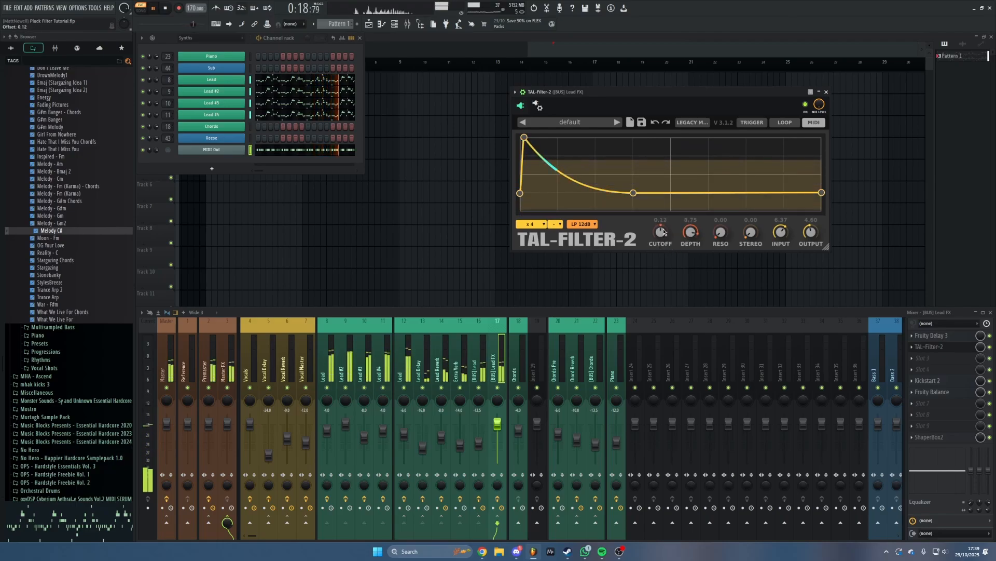
{"action": "scroll", "coordinate": [664, 232], "scroll_direction": "up", "scroll_amount": 1}
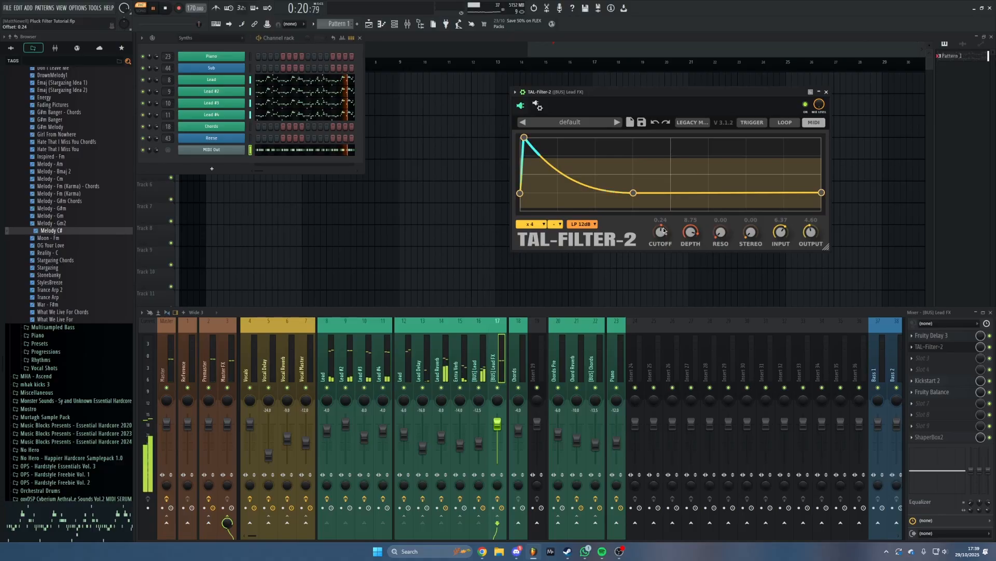
{"action": "key", "text": "space"}
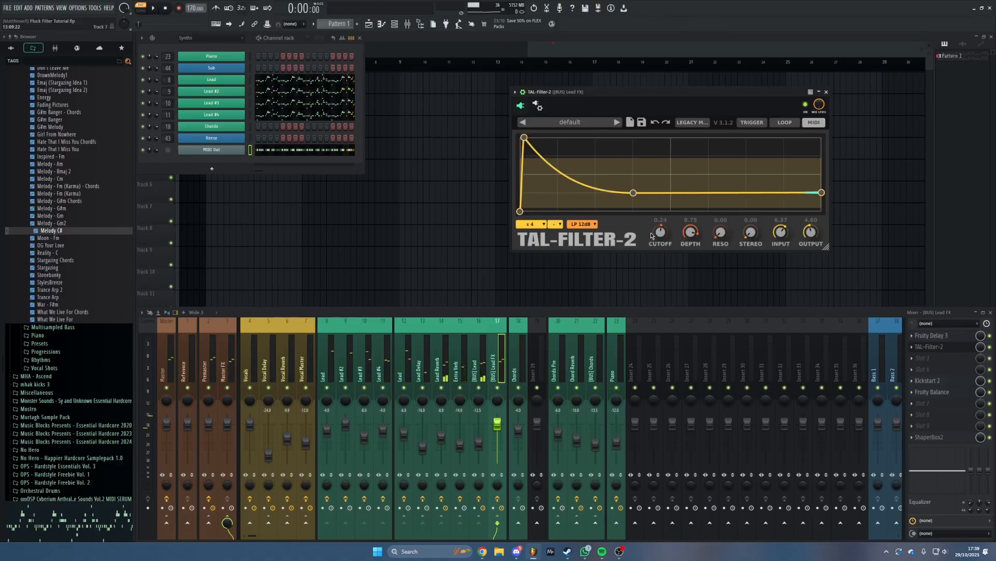
Play with the start of the bus filter's envelope lowered to the floor and adjust the cutoff to about 0.55
{"action": "key", "text": "space"}
{"action": "scroll", "coordinate": [660, 232], "scroll_direction": "up", "scroll_amount": 4}
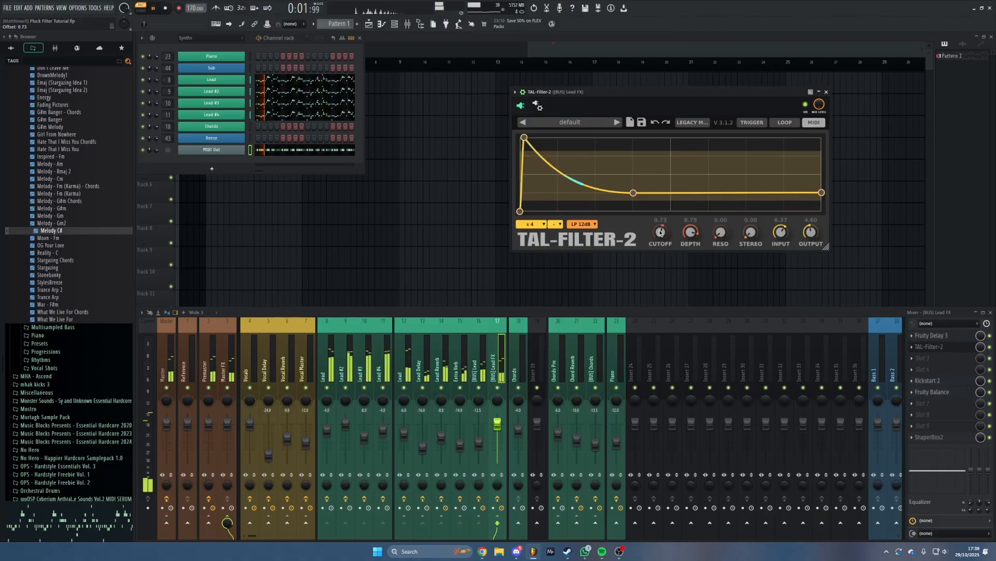
{"action": "scroll", "coordinate": [661, 233], "scroll_direction": "down", "scroll_amount": 2}
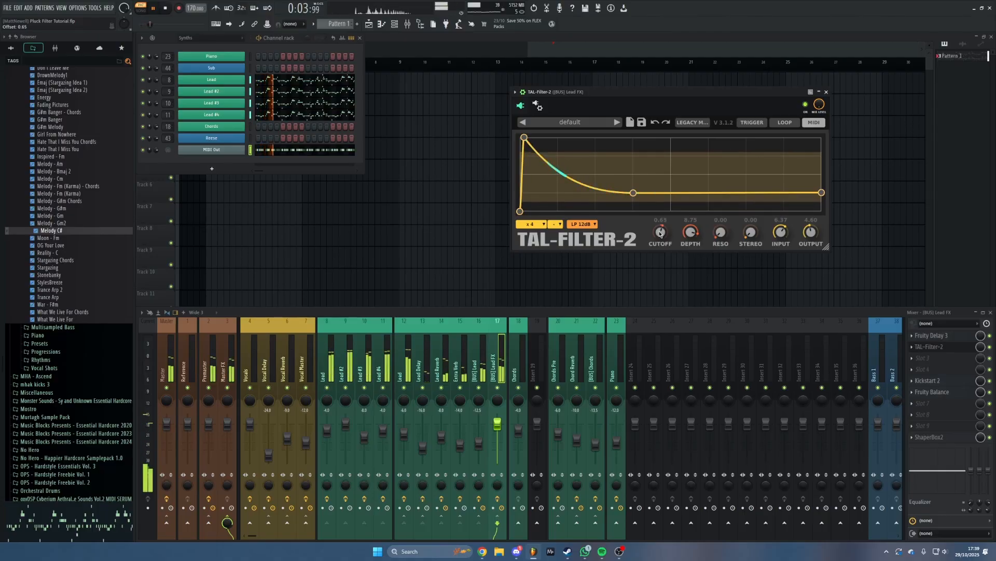
{"action": "key", "text": "space"}
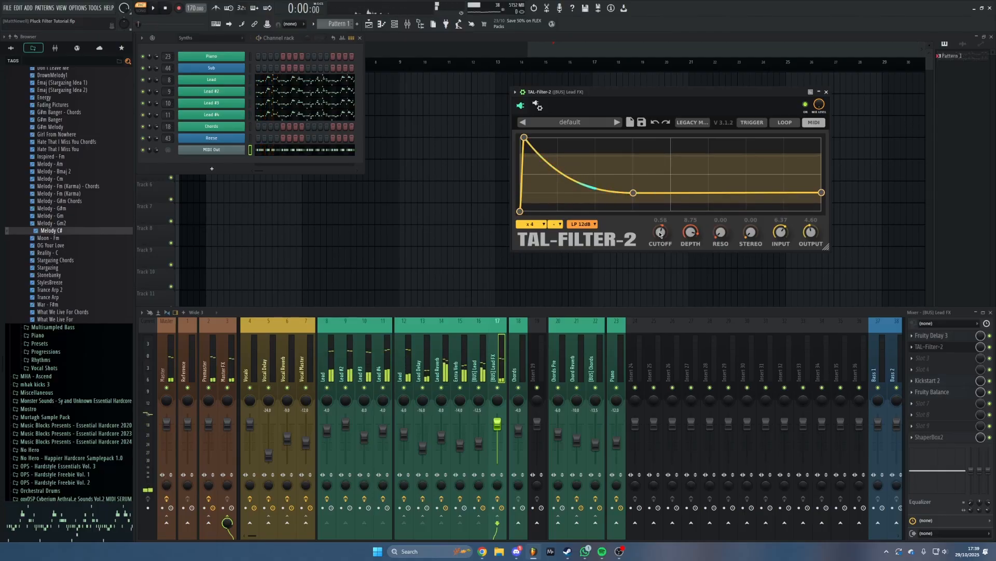
Close the copied bus filter and delete it from effect slot 2 of the [BUS] Lead FX track
{"action": "left_click", "coordinate": [827, 92]}
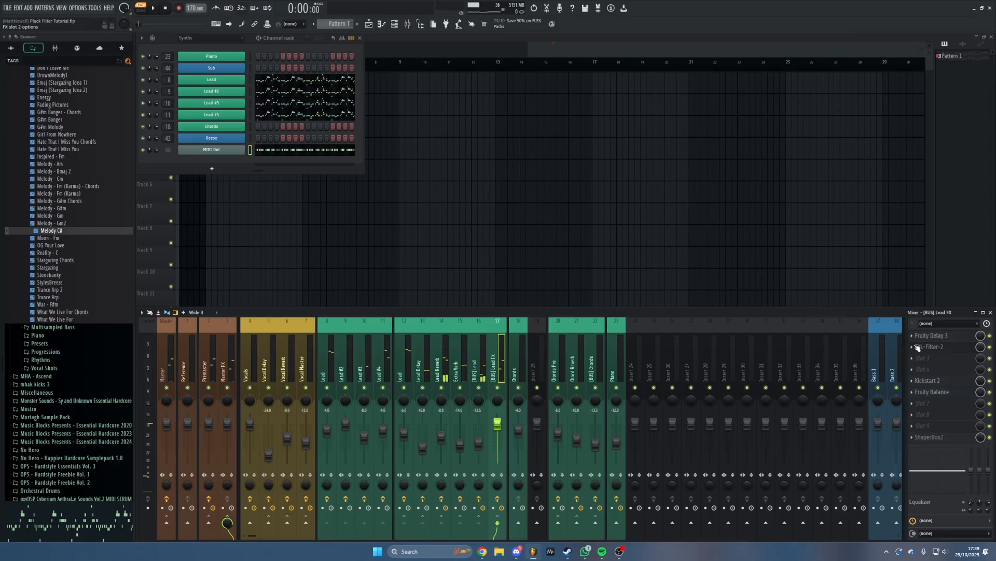
{"action": "left_click", "coordinate": [917, 348]}
{"action": "left_click", "coordinate": [921, 364]}
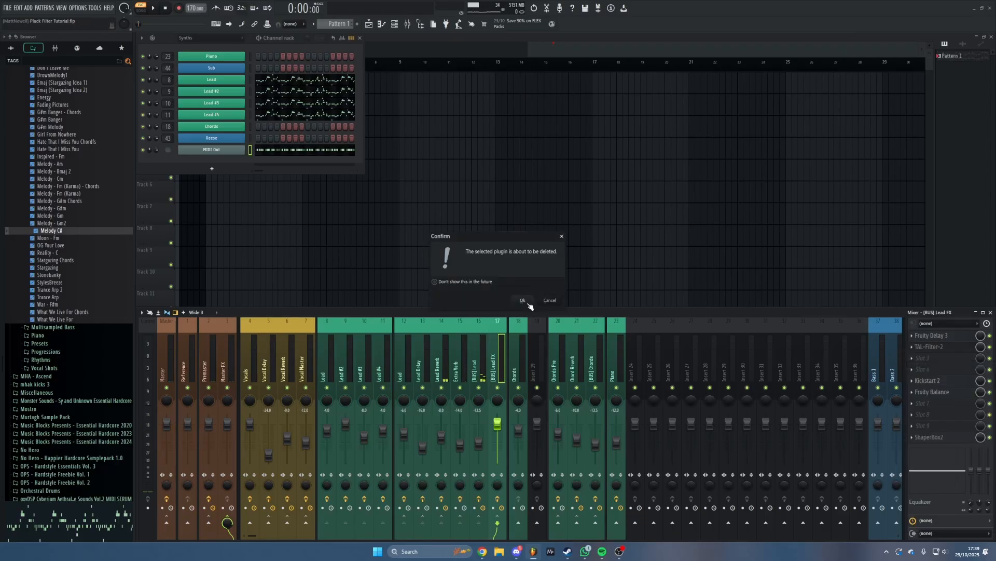
{"action": "left_click", "coordinate": [523, 300]}
Lower the envelope's start to the floor in the Lead's TAL-Filter-2 and tune it during playback to resonance 0.00, depth 8.67 and cutoff -0.20
{"action": "left_click", "coordinate": [401, 365]}
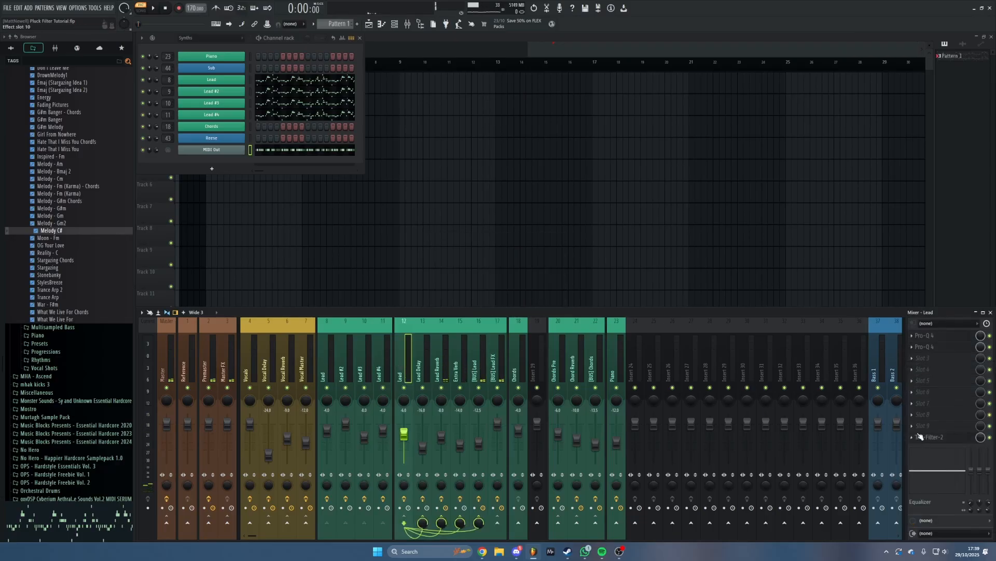
{"action": "left_click", "coordinate": [927, 437]}
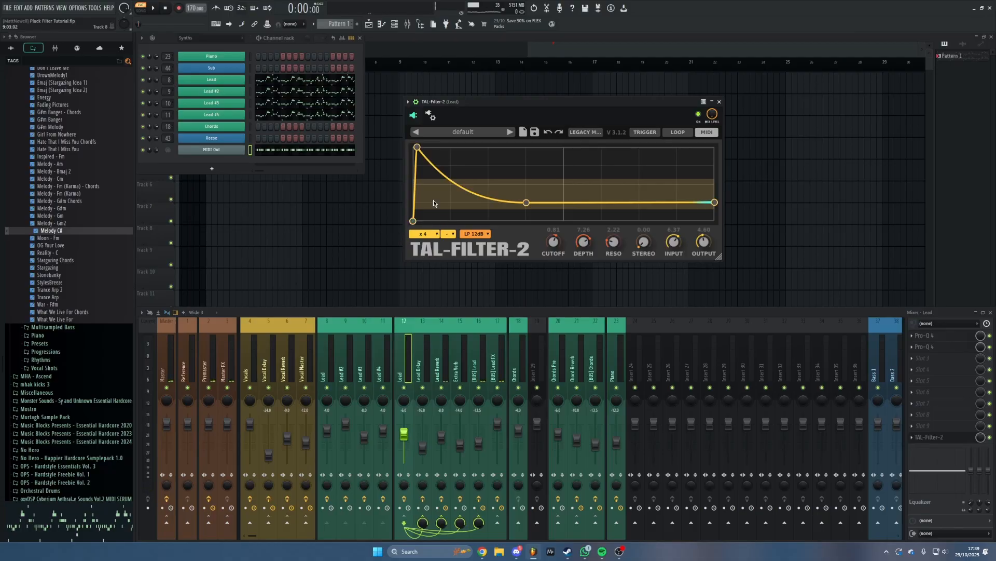
{"action": "key", "text": "space"}
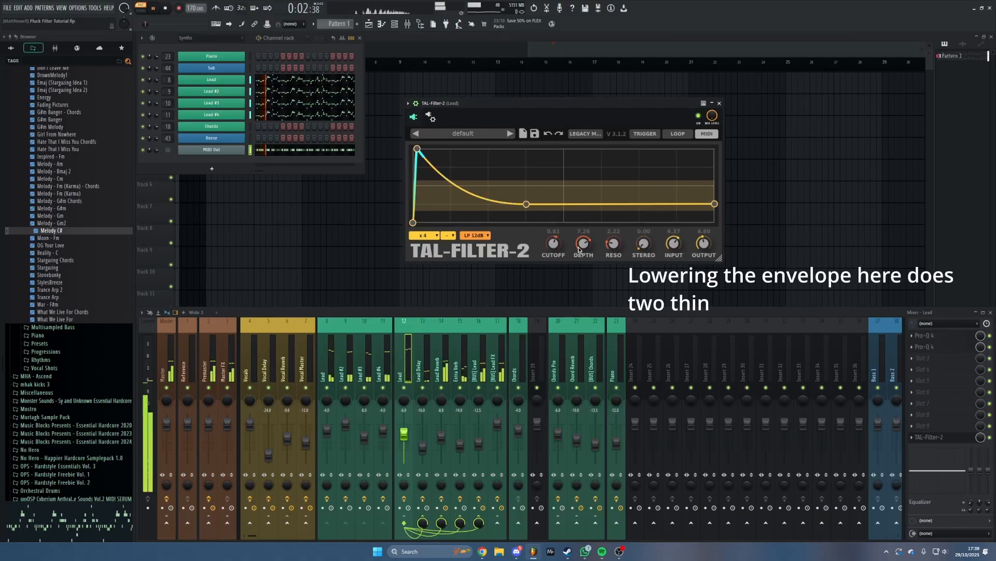
{"action": "mouse_move", "coordinate": [616, 244]}
{"action": "left_mouse_down"}
{"action": "mouse_move", "coordinate": [614, 270]}
{"action": "mouse_move", "coordinate": [571, 245]}
{"action": "mouse_move", "coordinate": [582, 227]}
{"action": "mouse_move", "coordinate": [573, 235]}
{"action": "left_mouse_up"}
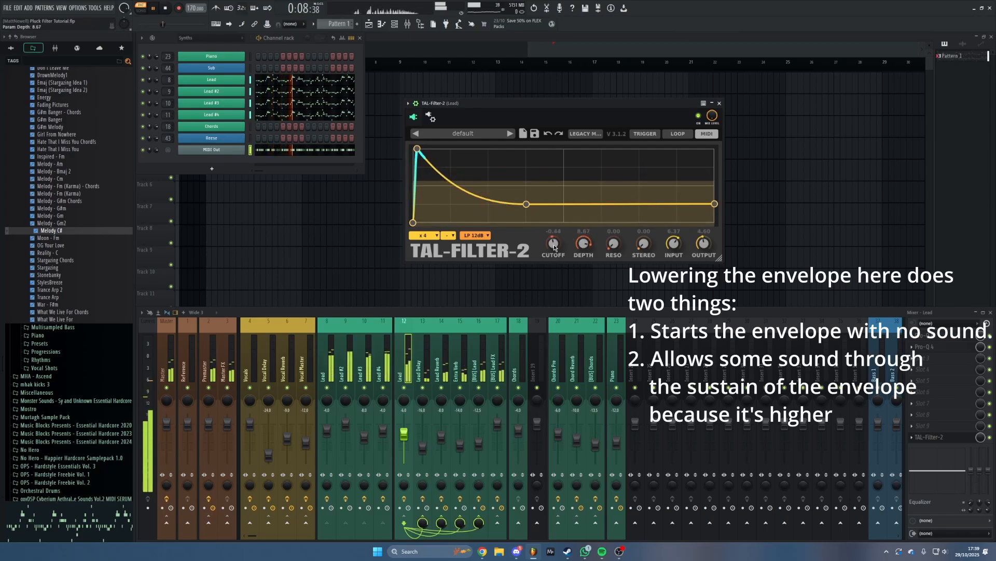
{"action": "scroll", "coordinate": [553, 244], "scroll_direction": "up", "scroll_amount": 4}
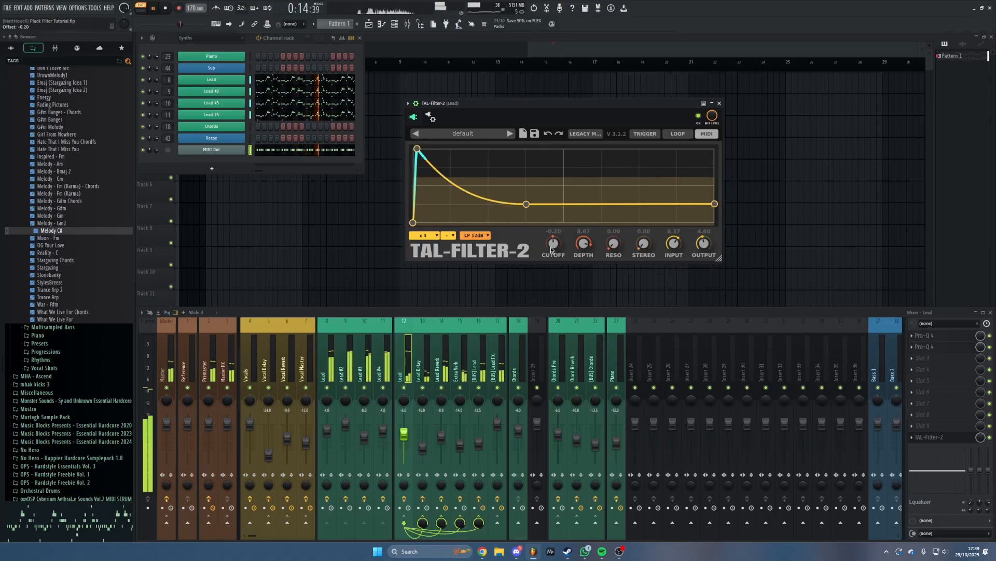
Sweep the Lead filter's cutoff up to 5.00 and back to 0.00 during playback, and close the filter
{"action": "left_click_drag", "start_coordinate": [552, 251], "coordinate": [551, 199]}
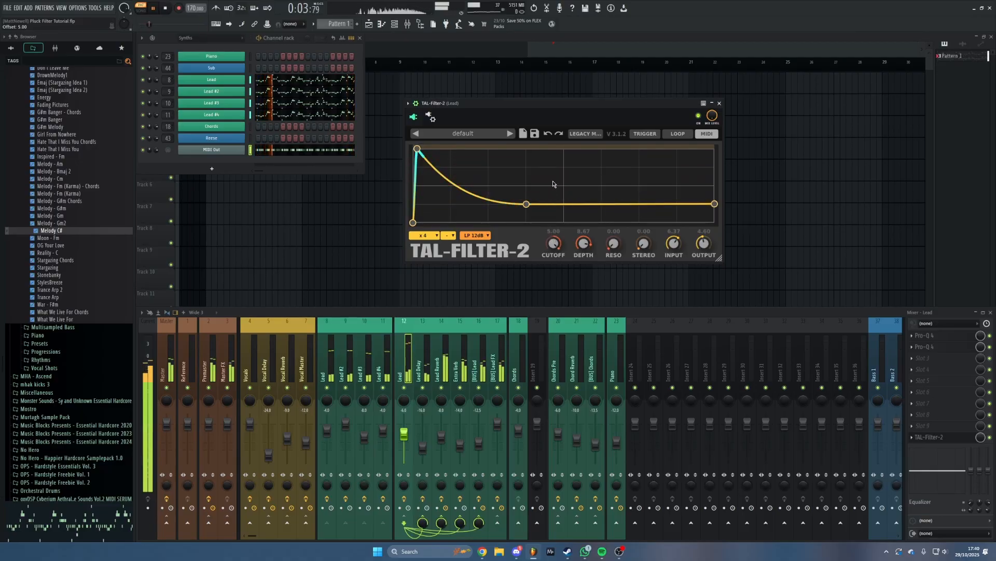
{"action": "left_click_drag", "start_coordinate": [553, 184], "coordinate": [545, 248]}
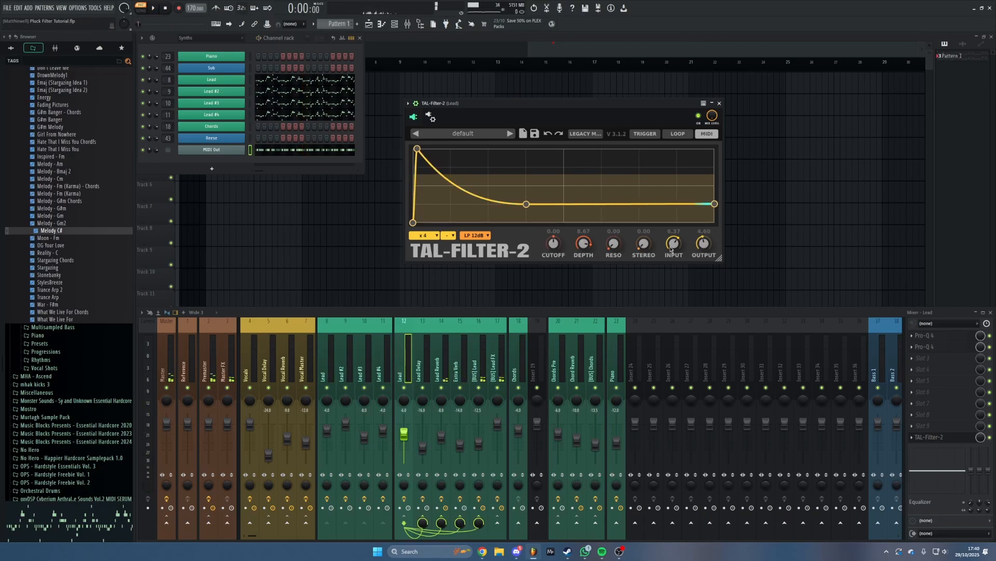
{"action": "left_click", "coordinate": [425, 236]}
{"action": "left_click", "coordinate": [427, 239]}
{"action": "left_click", "coordinate": [720, 103]}
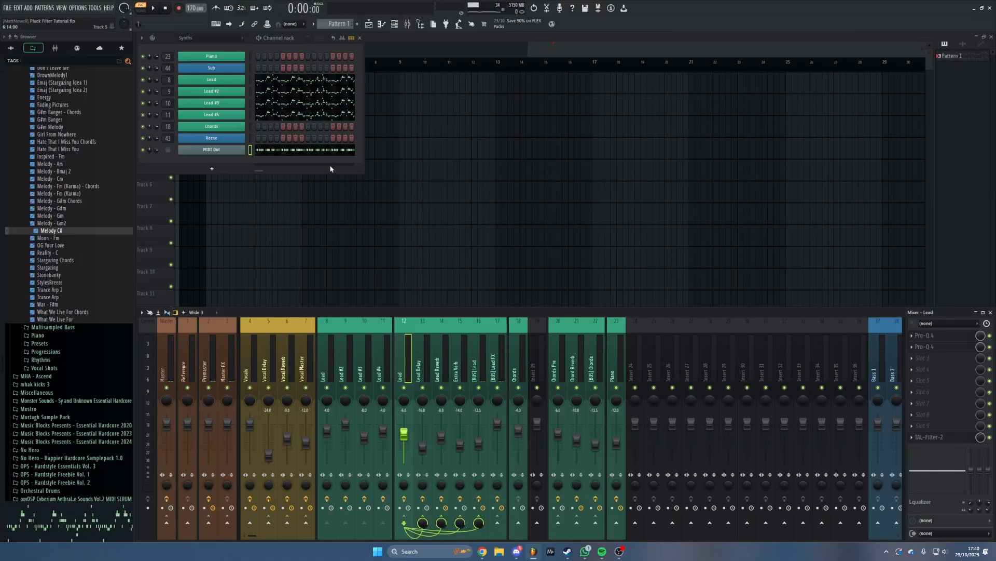
Place Pattern 1 on playlist Track 1 at bar 1 and set the playback position to its start
{"action": "key", "text": "F12"}
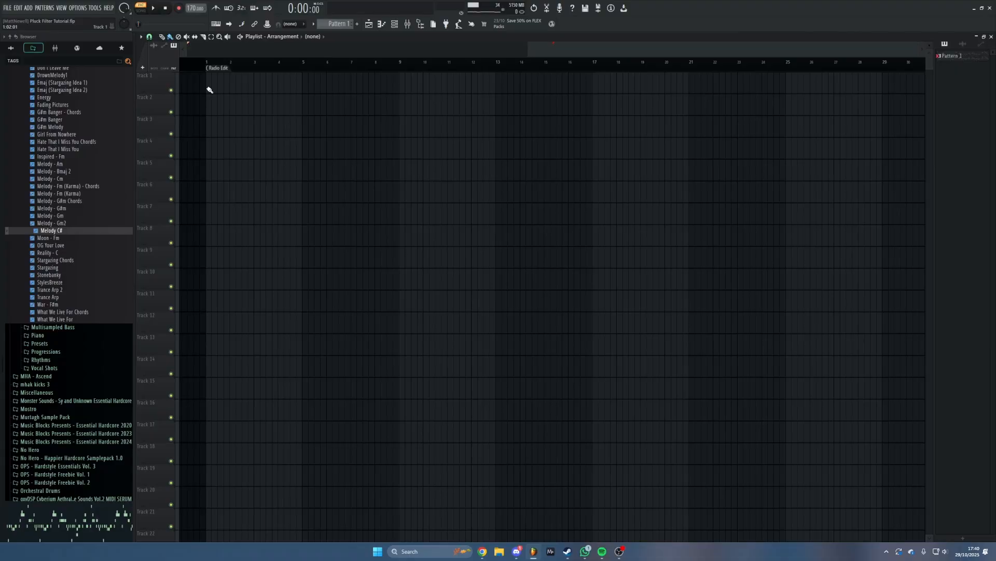
{"action": "left_click", "coordinate": [402, 25]}
{"action": "left_click", "coordinate": [359, 38]}
{"action": "left_click", "coordinate": [209, 80]}
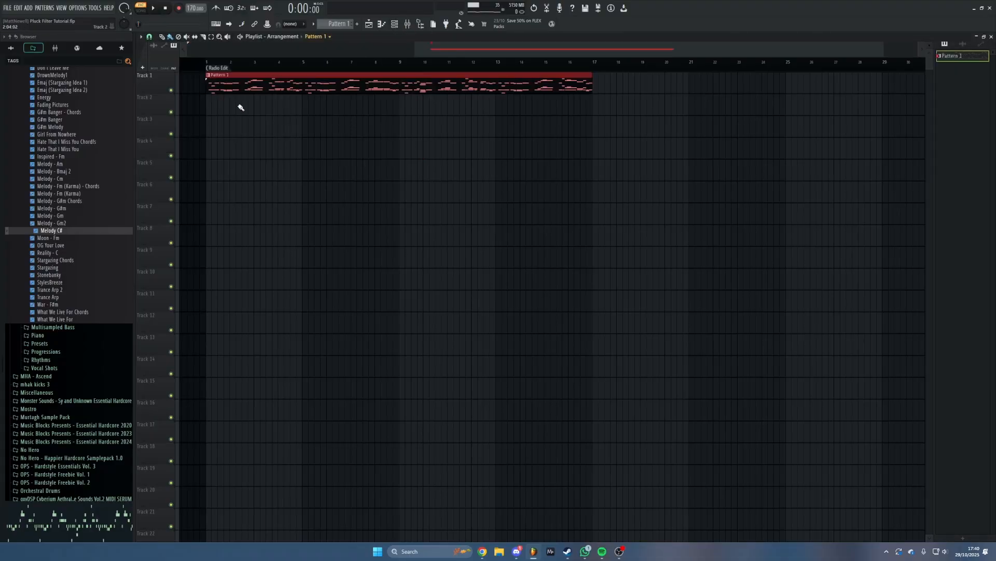
{"action": "scroll", "coordinate": [328, 137], "scroll_direction": "up", "scroll_amount": 3}
{"action": "left_click_drag", "start_coordinate": [323, 138], "coordinate": [425, 162]}
{"action": "scroll", "coordinate": [358, 168], "scroll_direction": "down", "scroll_amount": 1}
{"action": "left_click_drag", "start_coordinate": [349, 169], "coordinate": [406, 169]}
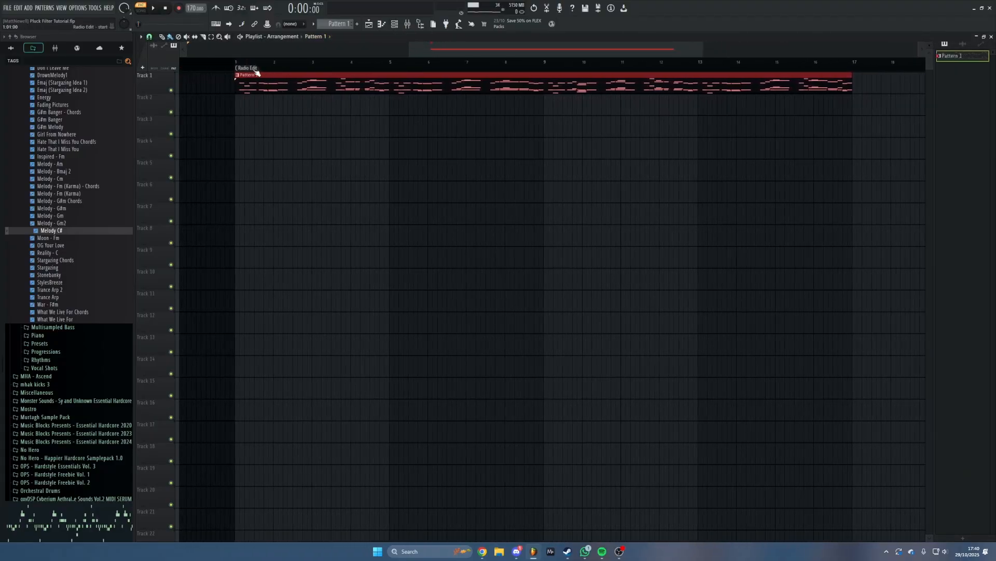
{"action": "left_click", "coordinate": [239, 63]}
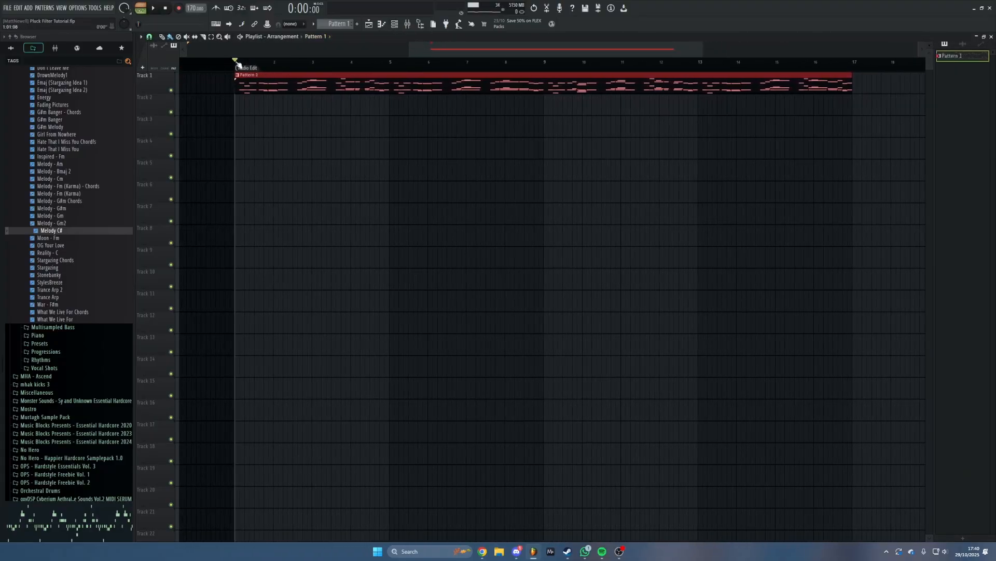
Nudge the cutoff of the Lead's TAL-Filter-2 and create an automation clip for that last tweaked parameter
{"action": "left_click", "coordinate": [408, 26]}
{"action": "left_click", "coordinate": [937, 440]}
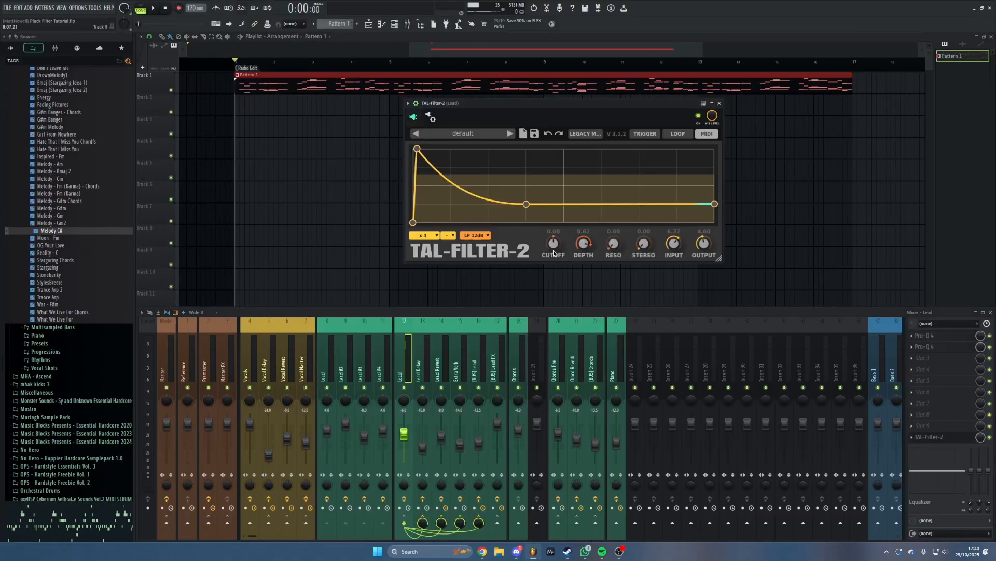
{"action": "left_click_drag", "start_coordinate": [553, 248], "coordinate": [554, 249]}
{"action": "left_click", "coordinate": [95, 8]}
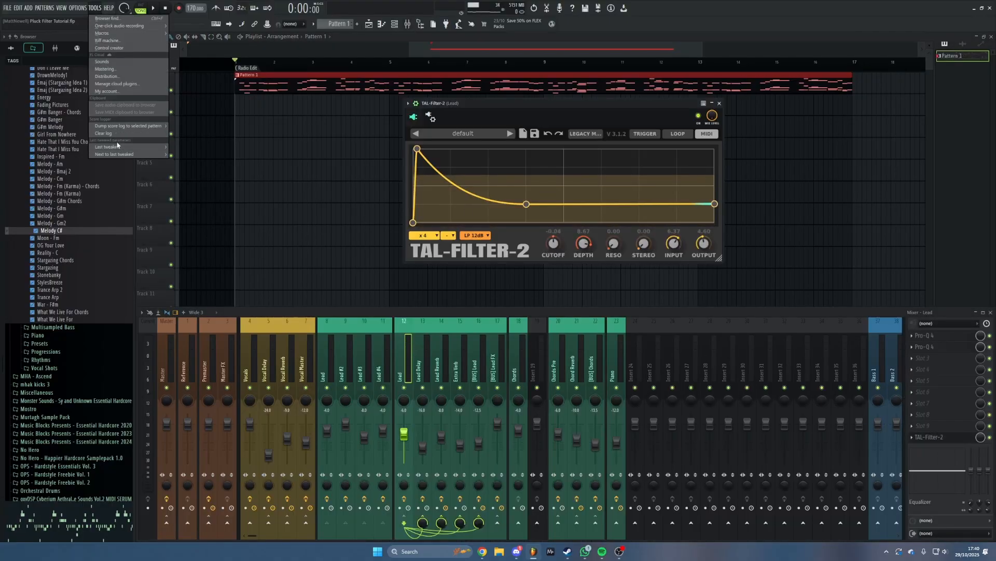
{"action": "mouse_move", "coordinate": [138, 148]}
{"action": "left_click", "coordinate": [205, 200]}
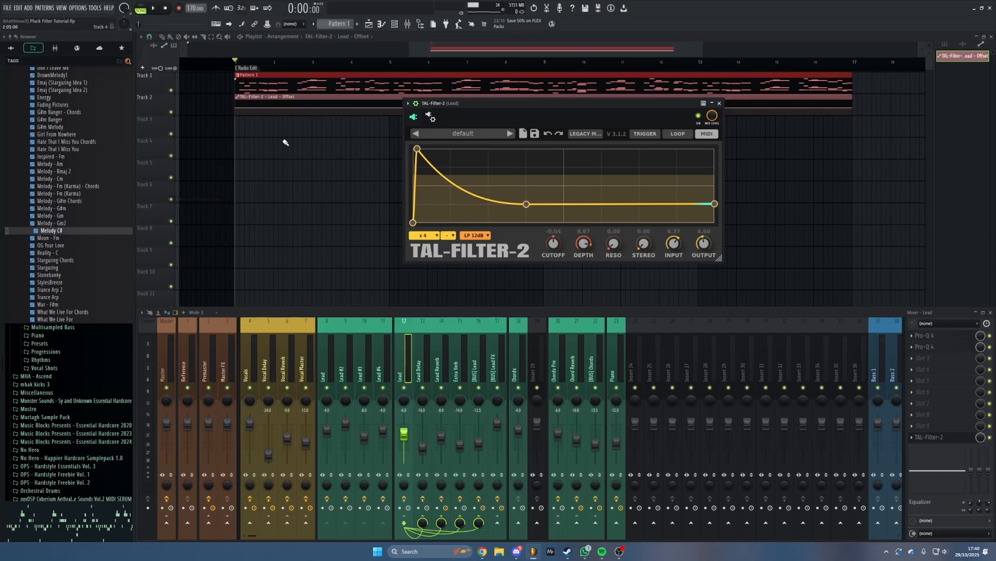
Raise the Lead filter's depth slightly and create an automation clip for it
{"action": "scroll", "coordinate": [591, 251], "scroll_direction": "up", "scroll_amount": 1}
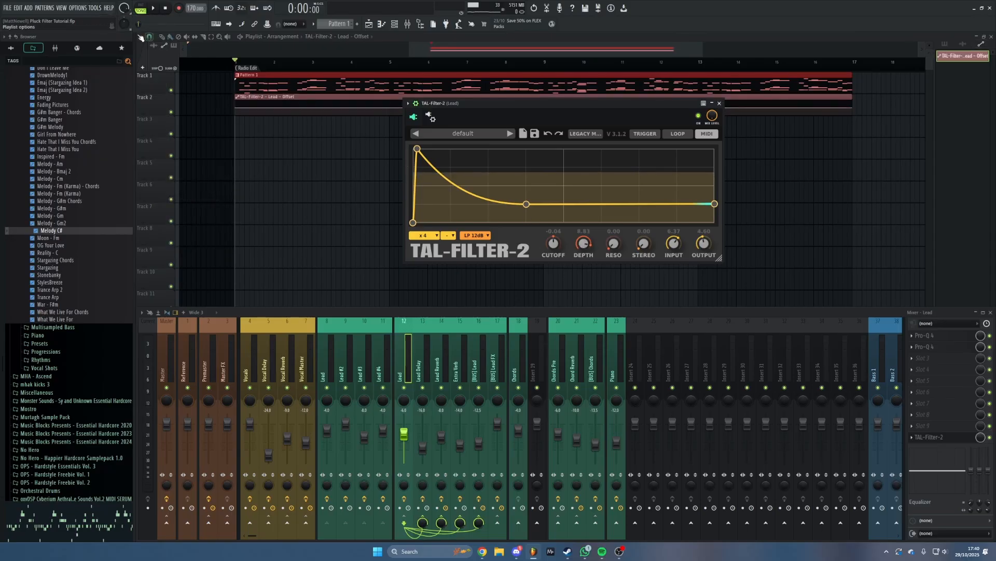
{"action": "left_click", "coordinate": [94, 8]}
{"action": "mouse_move", "coordinate": [133, 150]}
{"action": "left_click", "coordinate": [203, 200]}
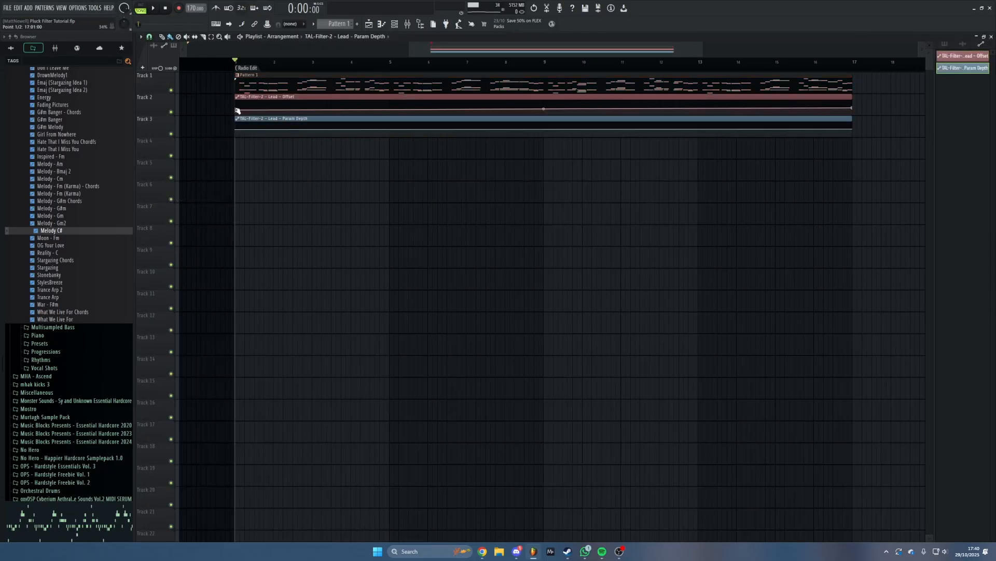
Shape the filter's Offset automation by raising its start point, lifting its end point higher and curving the rise towards the end
{"action": "left_click_drag", "start_coordinate": [238, 109], "coordinate": [237, 106]}
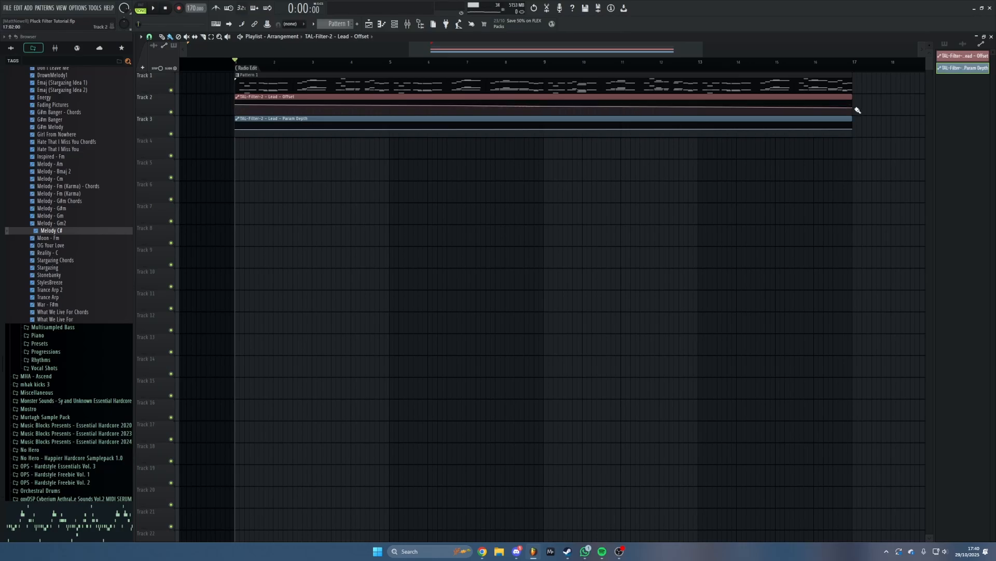
{"action": "left_click_drag", "start_coordinate": [852, 107], "coordinate": [852, 101]}
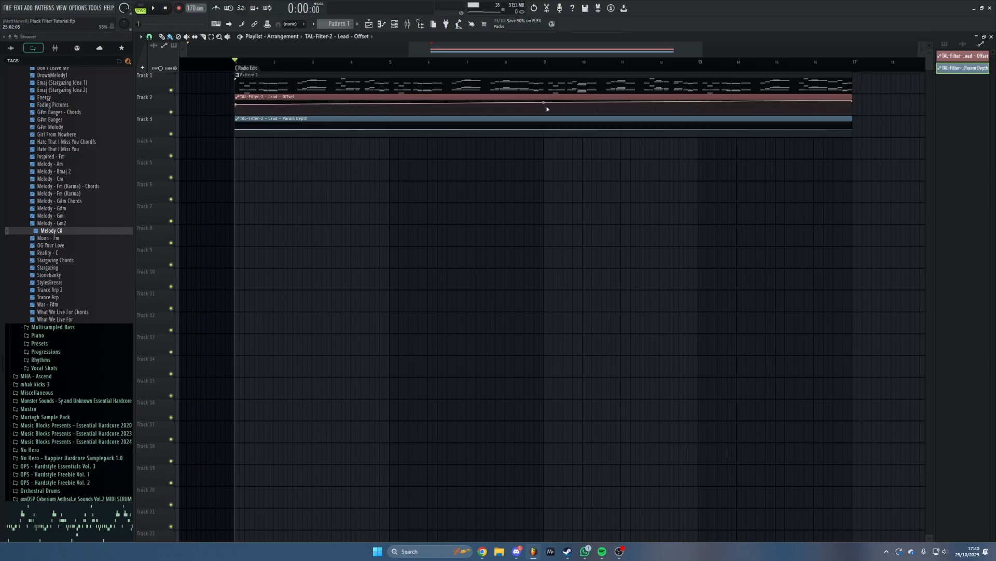
{"action": "right_click", "coordinate": [236, 105]}
{"action": "left_click", "coordinate": [251, 229]}
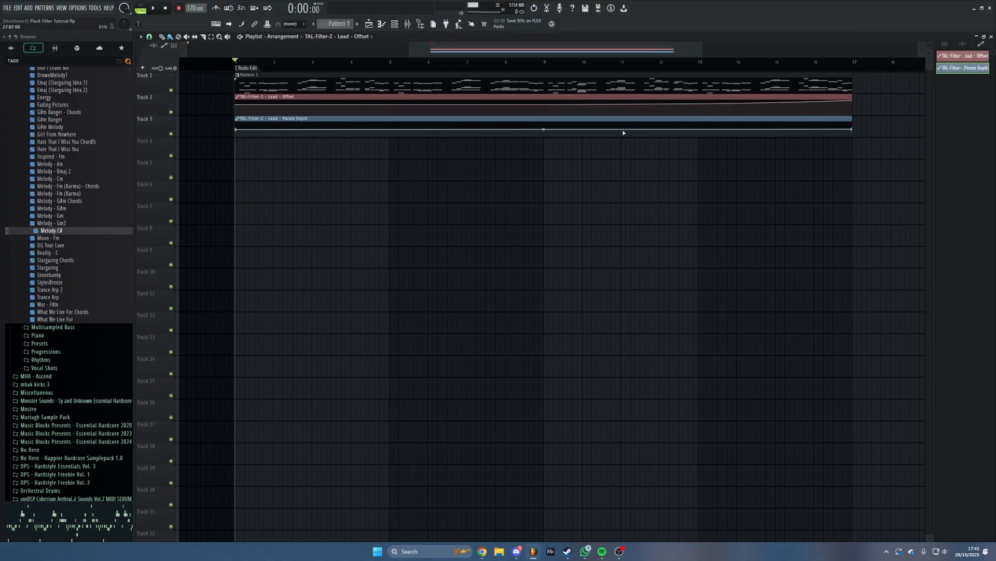
Raise the start point of the Lead filter's Param Depth automation slightly and audition it from the beginning of the pattern
{"action": "key", "text": "space"}
{"action": "left_click_drag", "start_coordinate": [237, 129], "coordinate": [237, 128]}
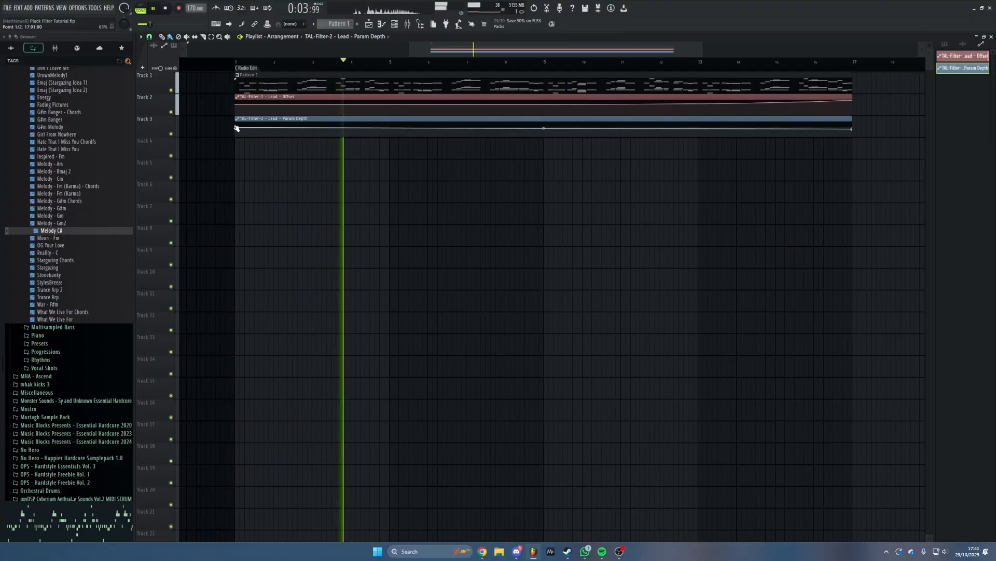
{"action": "key", "text": "space"}
{"action": "key", "text": "space"}
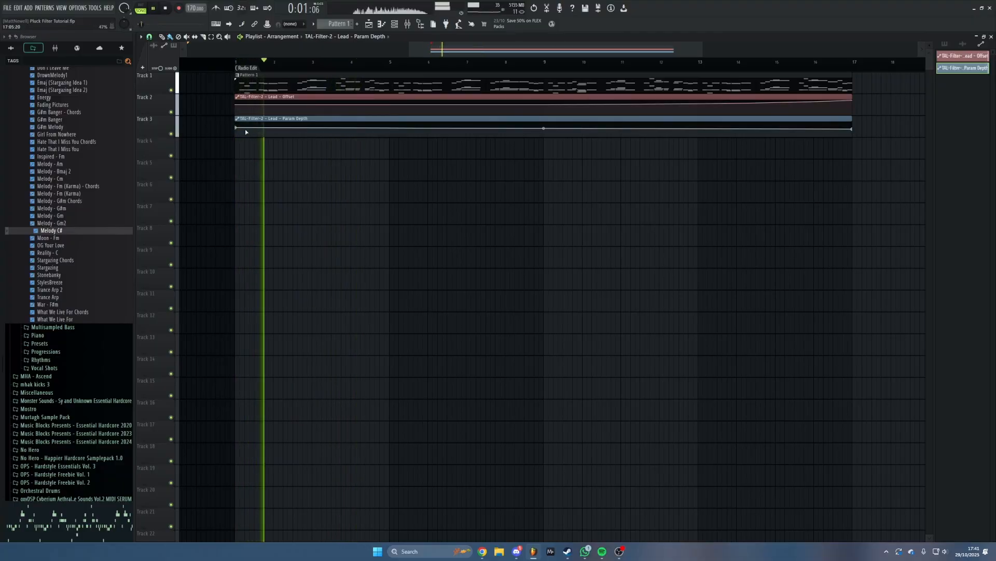
{"action": "key", "text": "space"}
Shorten the decay of the Lead's TAL-Filter-2 envelope by moving its third point much closer to the peak, checking it against playback
{"action": "key", "text": "F9"}
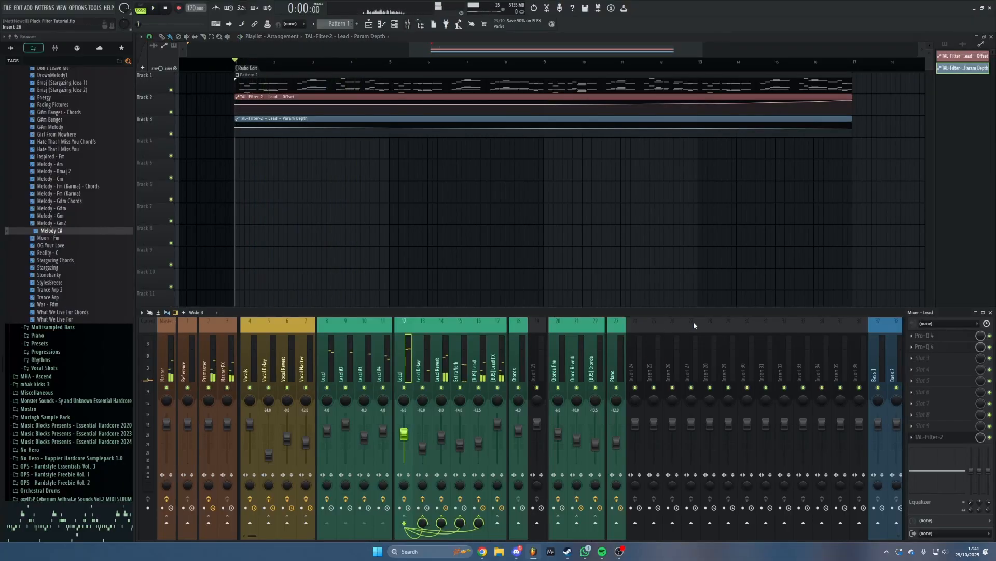
{"action": "left_click", "coordinate": [920, 437]}
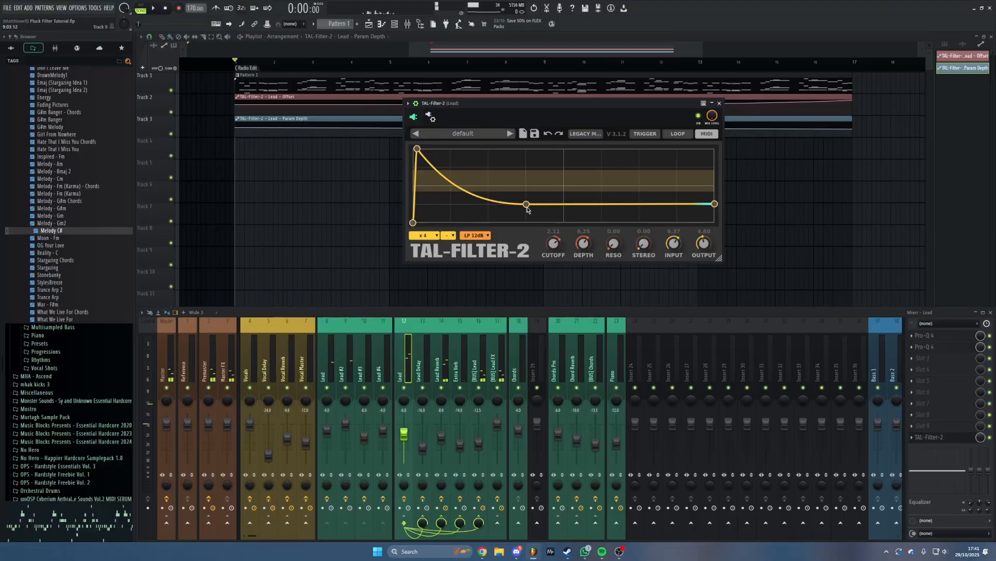
{"action": "left_click_drag", "start_coordinate": [527, 204], "coordinate": [488, 205]}
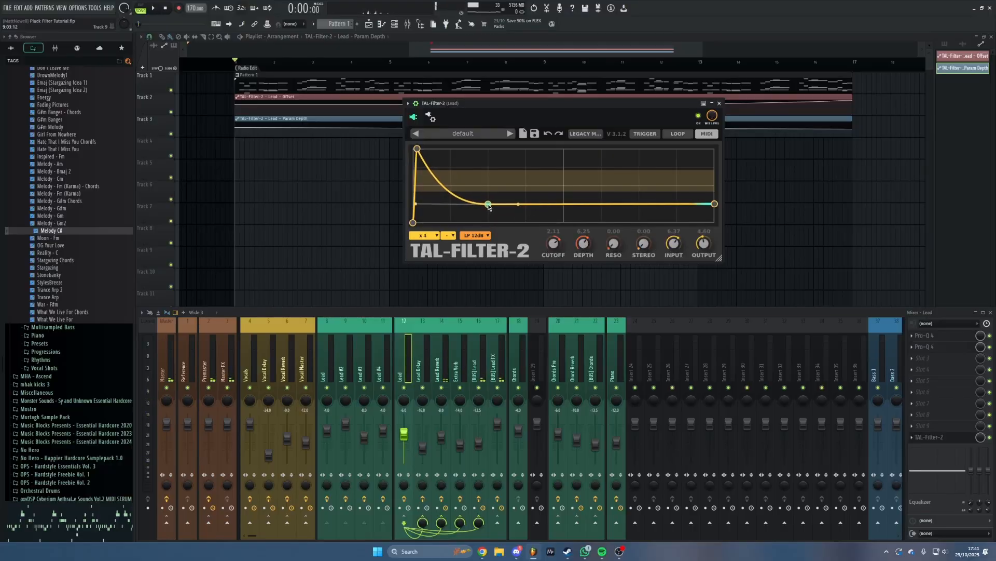
{"action": "key", "text": "space"}
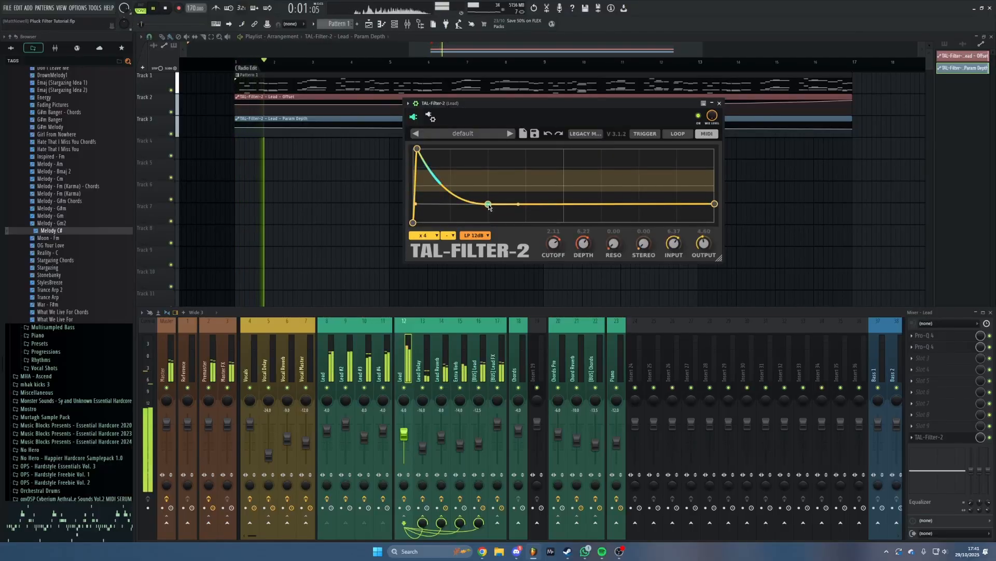
{"action": "left_click_drag", "start_coordinate": [487, 206], "coordinate": [451, 206]}
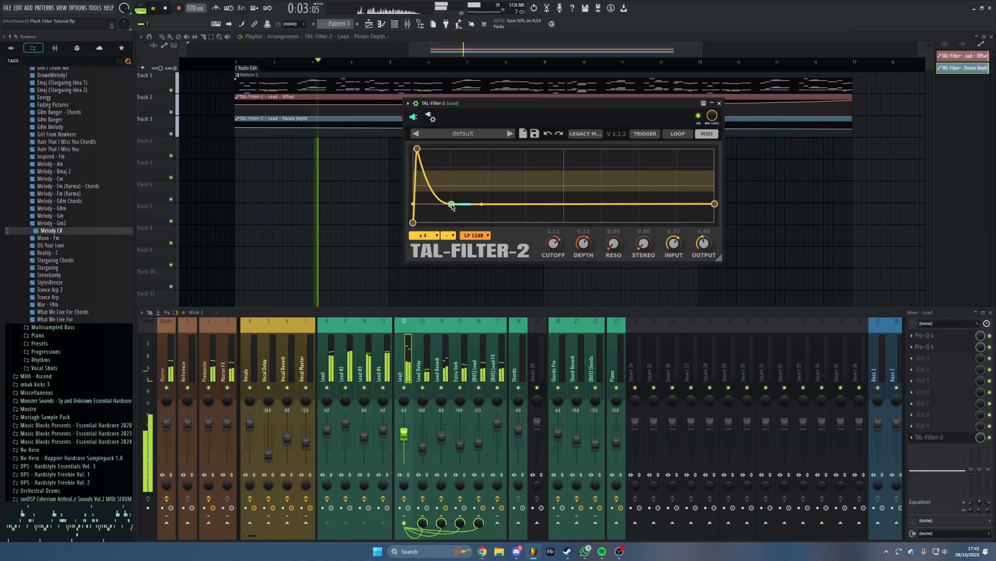
{"action": "left_click", "coordinate": [719, 103]}
{"action": "key", "text": "space"}
Level the start of the Param Depth automation with the rest of its line and mute that clip on Track 3
{"action": "left_click_drag", "start_coordinate": [236, 127], "coordinate": [242, 128]}
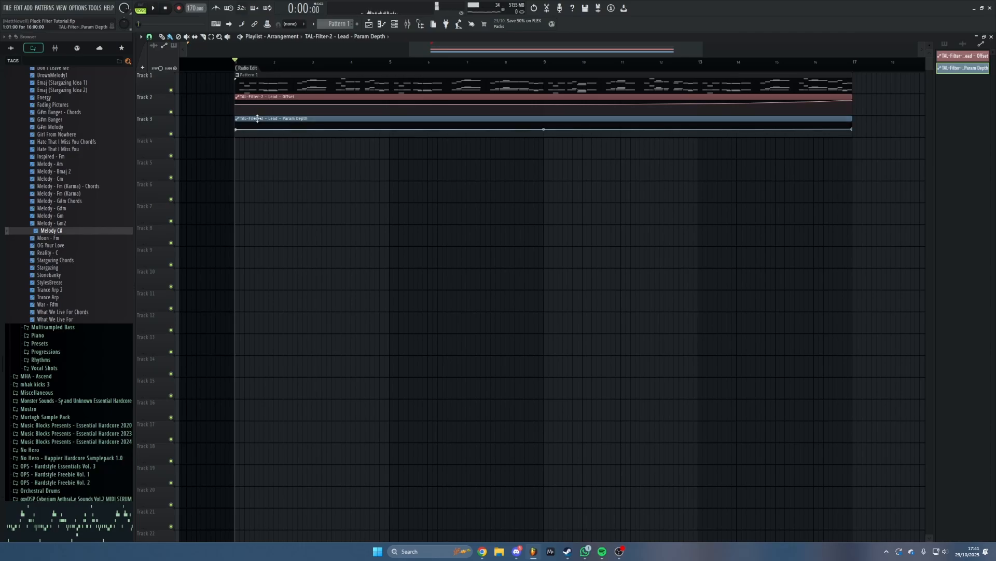
{"action": "right_click", "coordinate": [258, 119]}
Audition the Lead's TAL-Filter-2 during playback with the depth raised to 6.21 and the cutoff lowered to 1.70
{"action": "key", "text": "F9"}
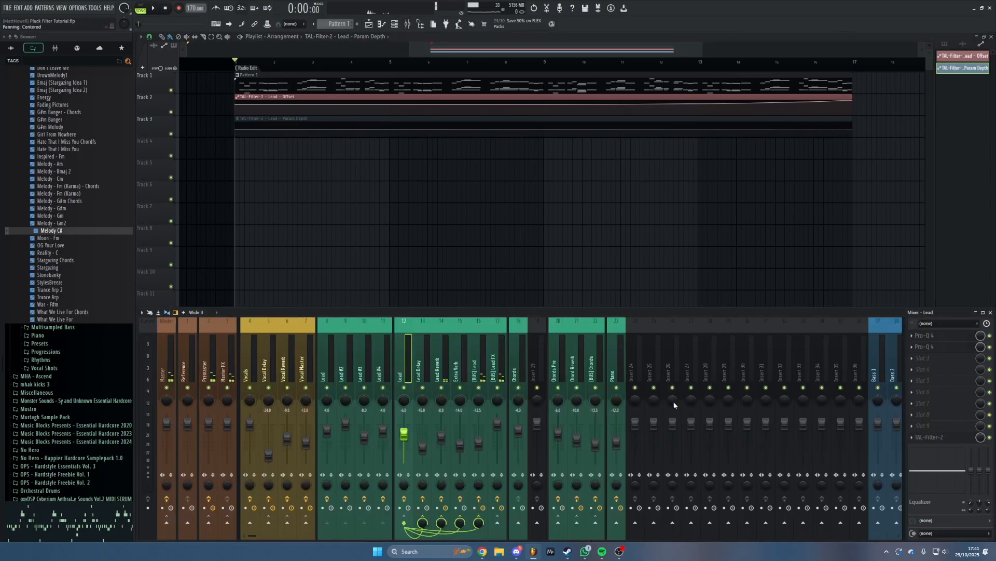
{"action": "left_click", "coordinate": [938, 441]}
{"action": "key", "text": "space"}
{"action": "left_click_drag", "start_coordinate": [510, 106], "coordinate": [466, 143]}
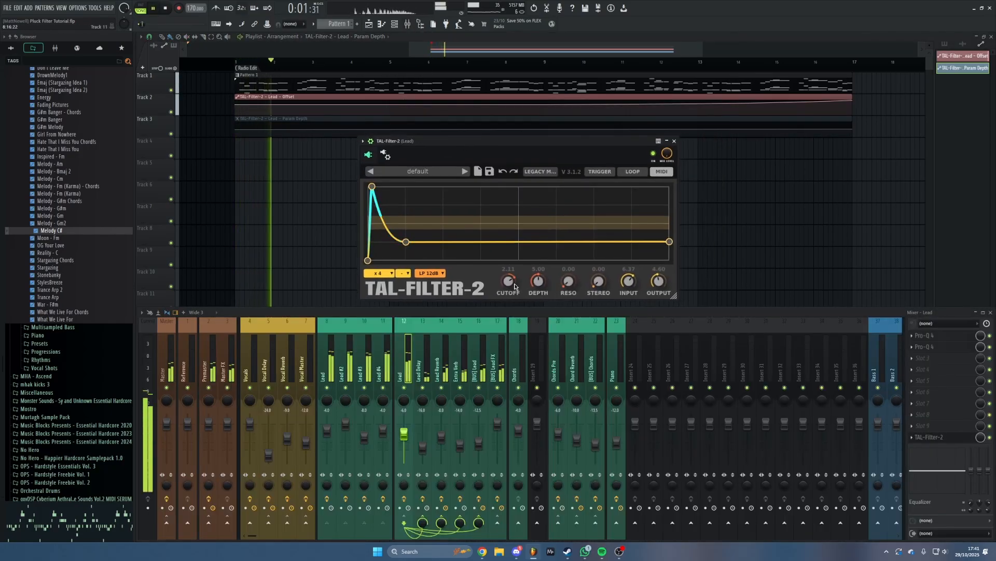
{"action": "left_click_drag", "start_coordinate": [514, 285], "coordinate": [539, 271]}
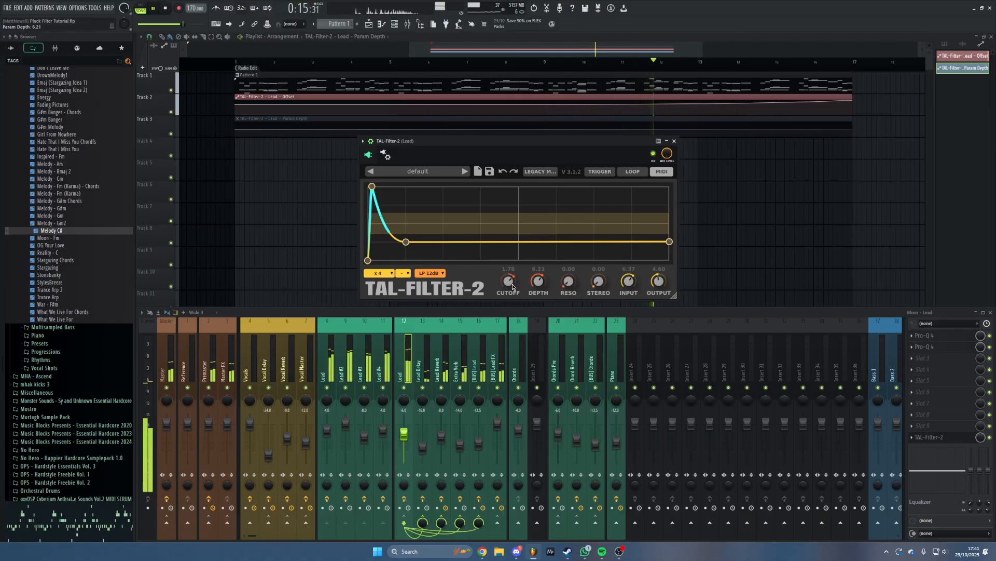
{"action": "left_click_drag", "start_coordinate": [512, 284], "coordinate": [511, 285]}
{"action": "key", "text": "space"}
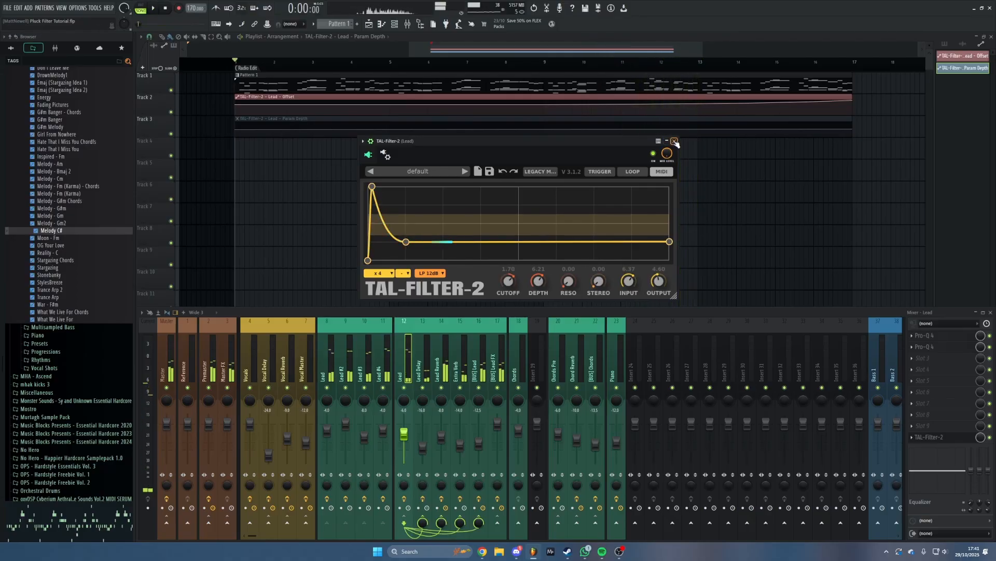
{"action": "left_click", "coordinate": [674, 141]}
Unmute the Param Depth automation clip on Track 3 in the playlist
{"action": "key", "text": "F9"}
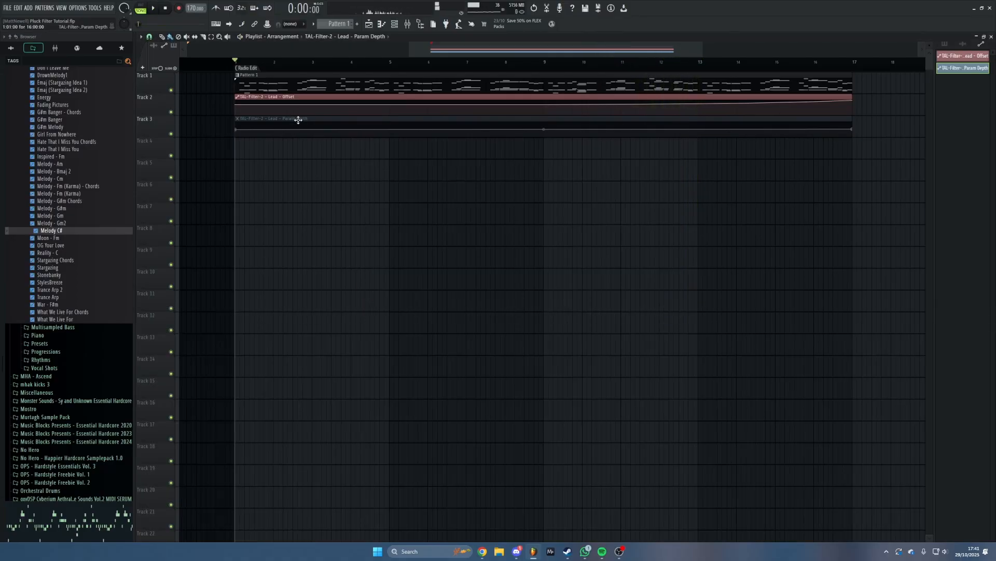
{"action": "key", "text": "t"}
{"action": "left_click", "coordinate": [297, 121]}
Audition a higher Lead filter depth of about 6.8 and raise both ends of the Param Depth automation to an equal, higher level
{"action": "left_click", "coordinate": [410, 27]}
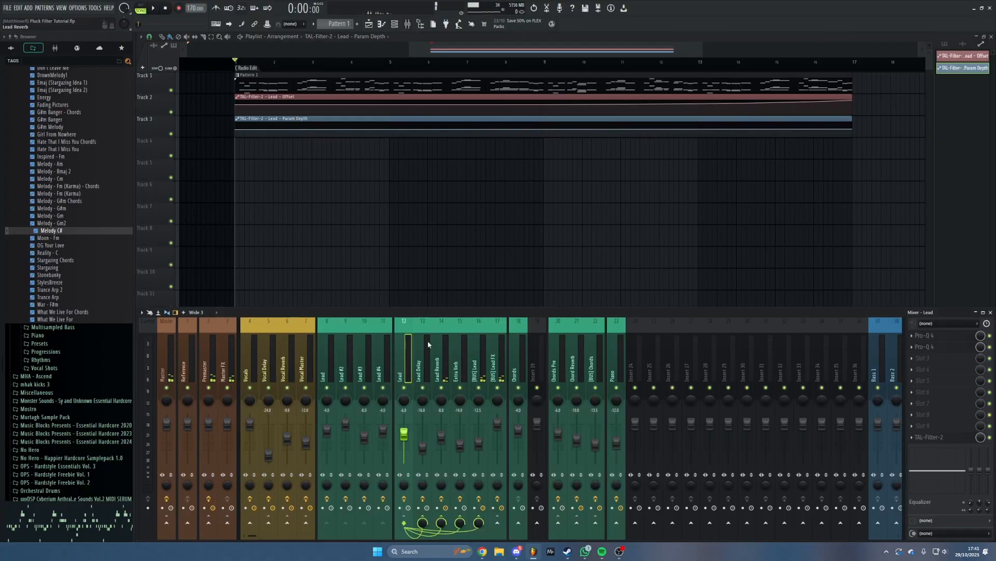
{"action": "left_click", "coordinate": [929, 437]}
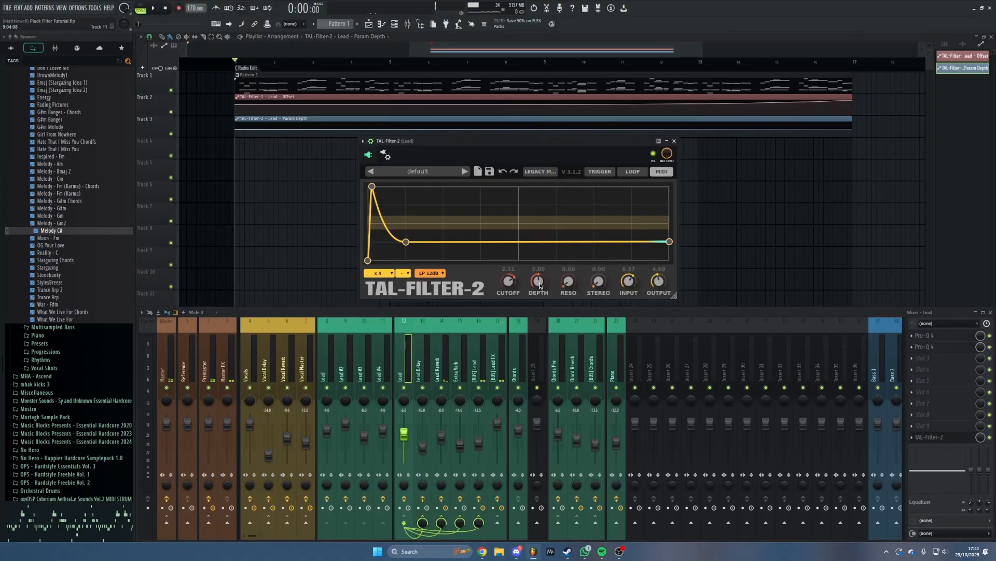
{"action": "left_click_drag", "start_coordinate": [540, 285], "coordinate": [537, 262]}
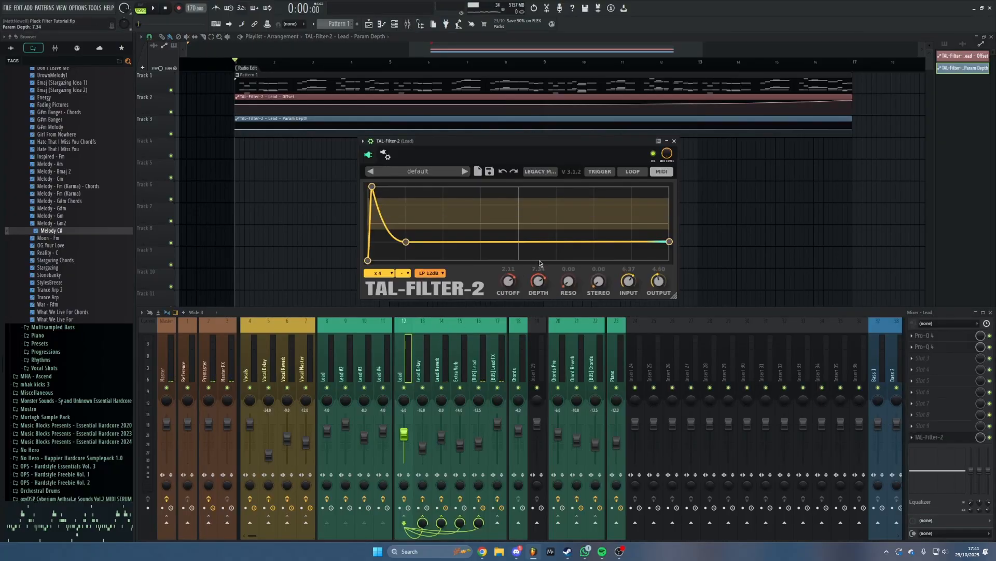
{"action": "left_click_drag", "start_coordinate": [524, 143], "coordinate": [512, 148]}
{"action": "key", "text": "space"}
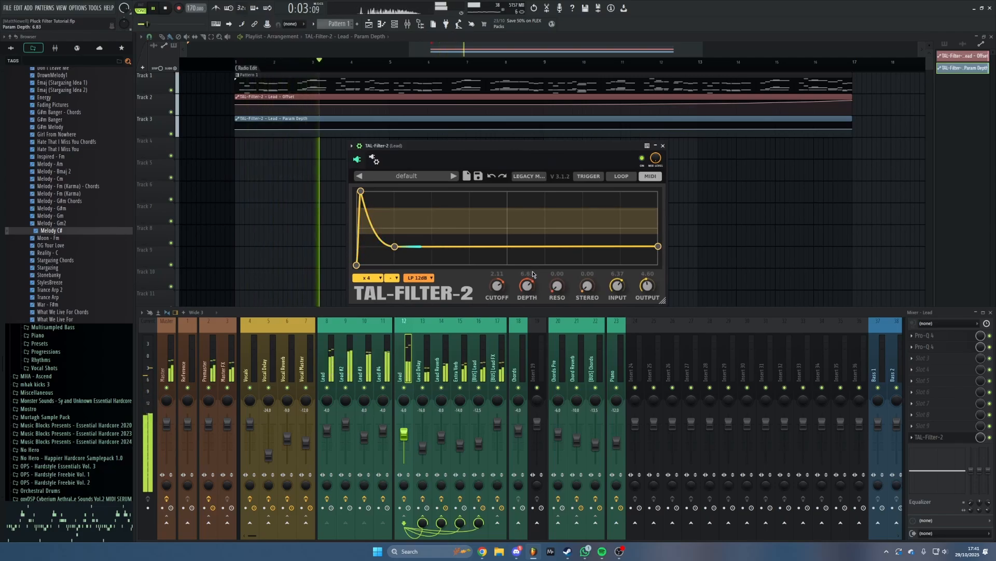
{"action": "key", "text": "space"}
{"action": "left_click", "coordinate": [663, 146]}
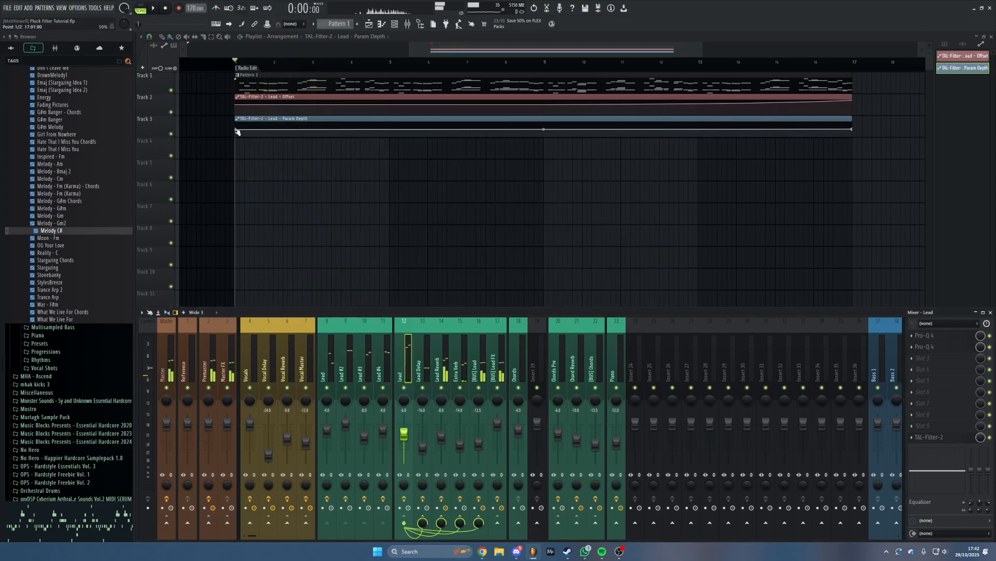
{"action": "key", "text": "F9"}
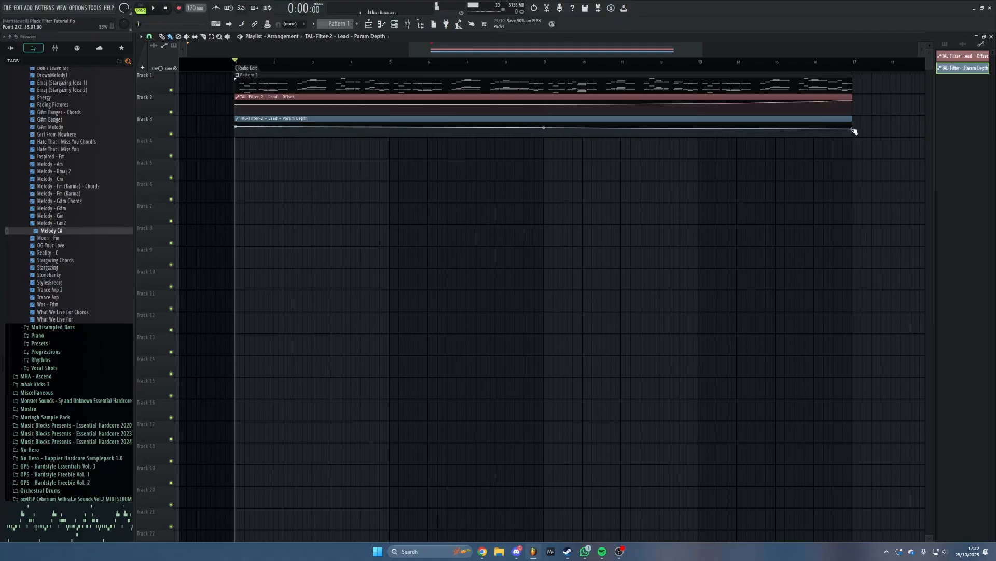
{"action": "left_click_drag", "start_coordinate": [854, 130], "coordinate": [857, 127]}
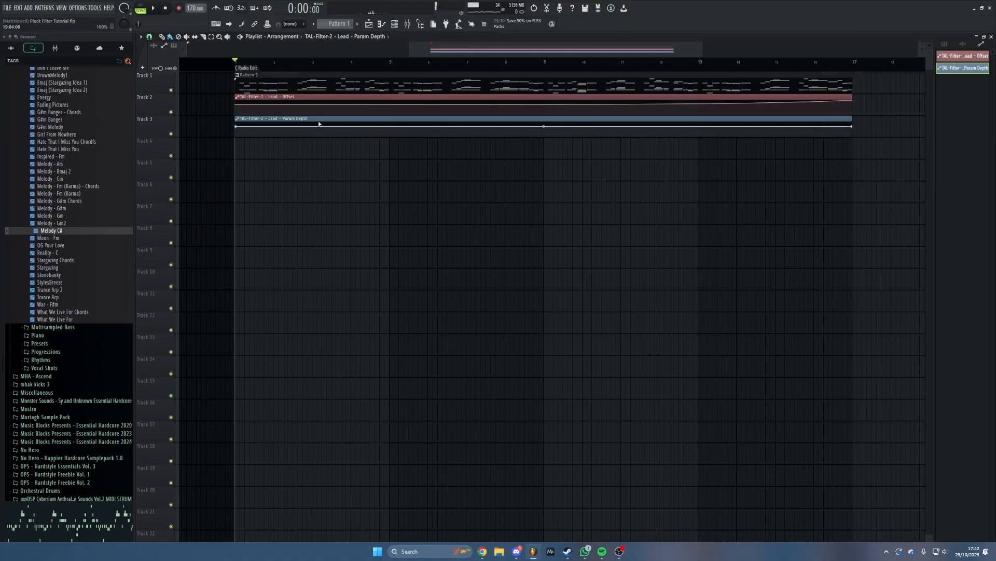
Lower the start point of the Lead filter's Offset automation on Track 2 slightly, refining its level against playback
{"action": "left_click", "coordinate": [238, 107]}
{"action": "key", "text": "space"}
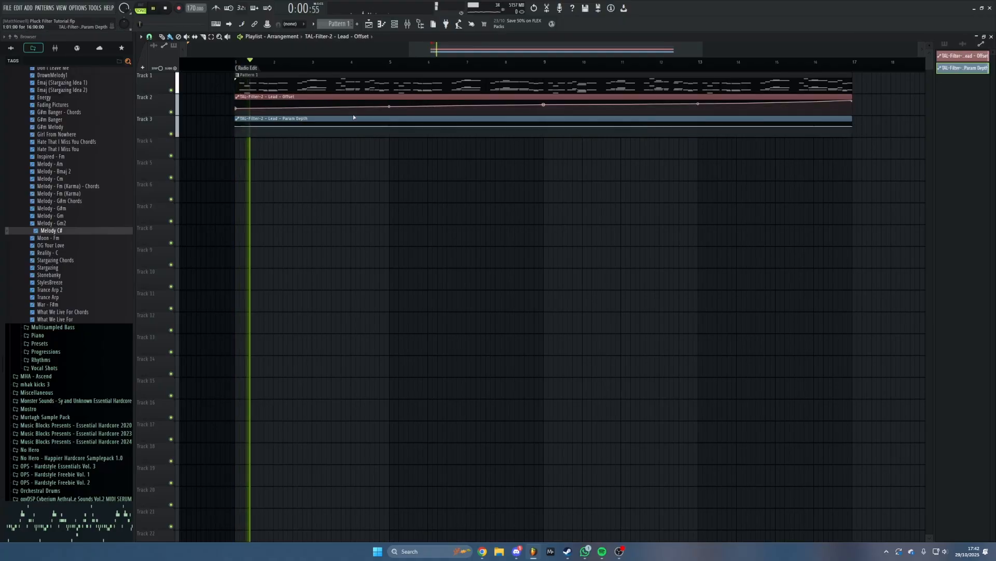
{"action": "key", "text": "space"}
{"action": "key", "text": "space"}
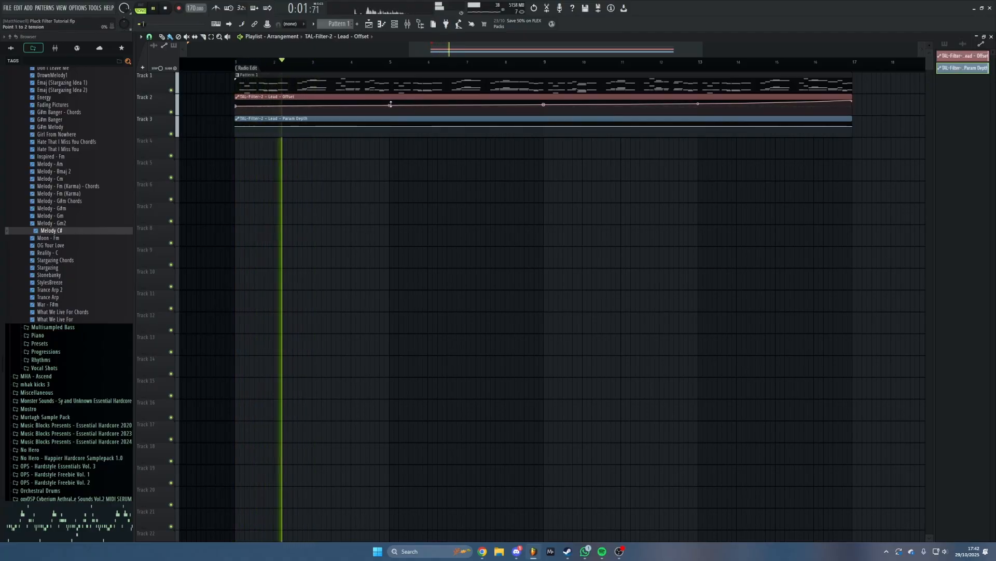
{"action": "key", "text": "space"}
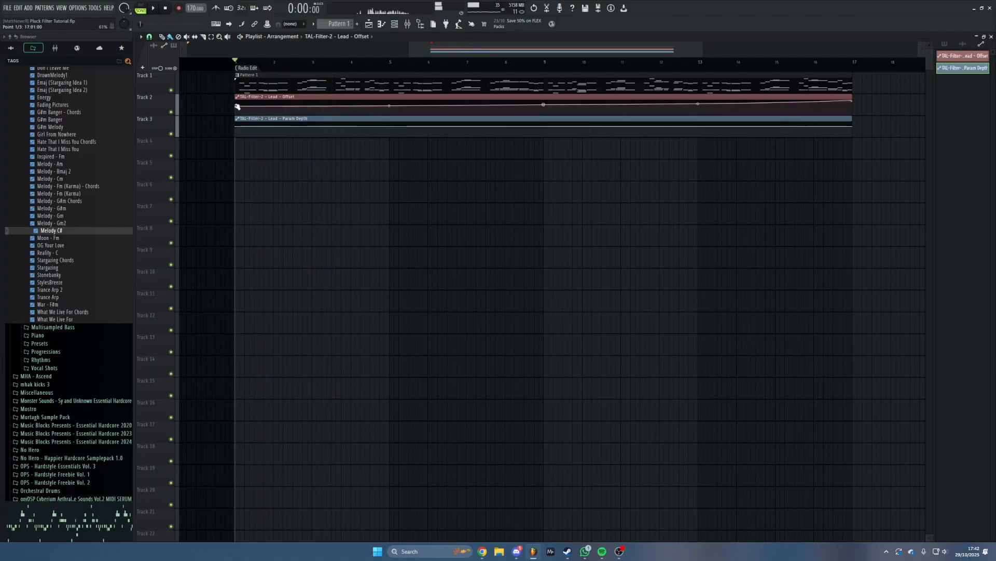
{"action": "key", "text": "space"}
{"action": "scroll", "coordinate": [323, 156], "scroll_direction": "up", "scroll_amount": 3}
{"action": "left_click_drag", "start_coordinate": [323, 161], "coordinate": [306, 259]}
{"action": "left_click_drag", "start_coordinate": [228, 156], "coordinate": [229, 156]}
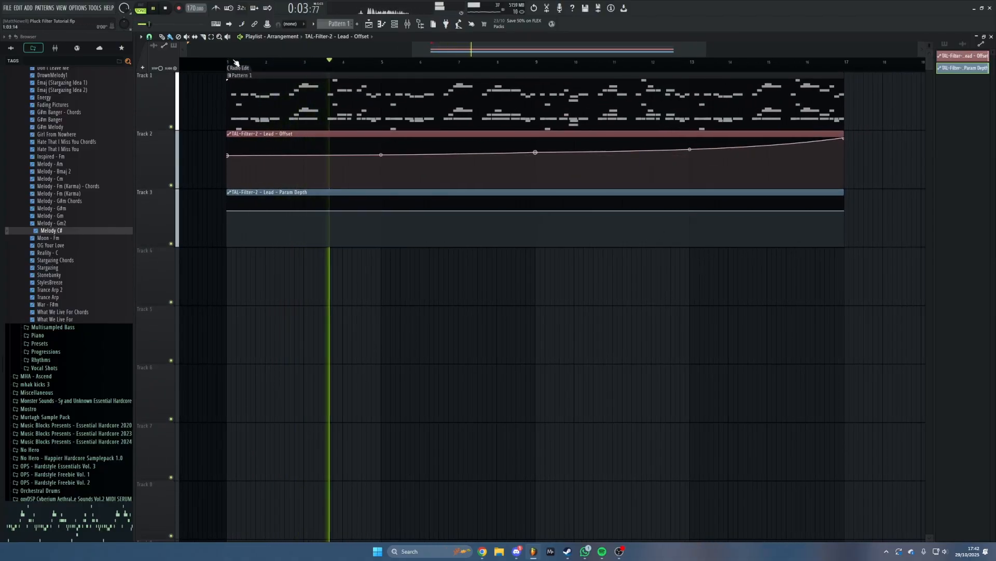
{"action": "key", "text": "space"}
{"action": "key", "text": "space"}
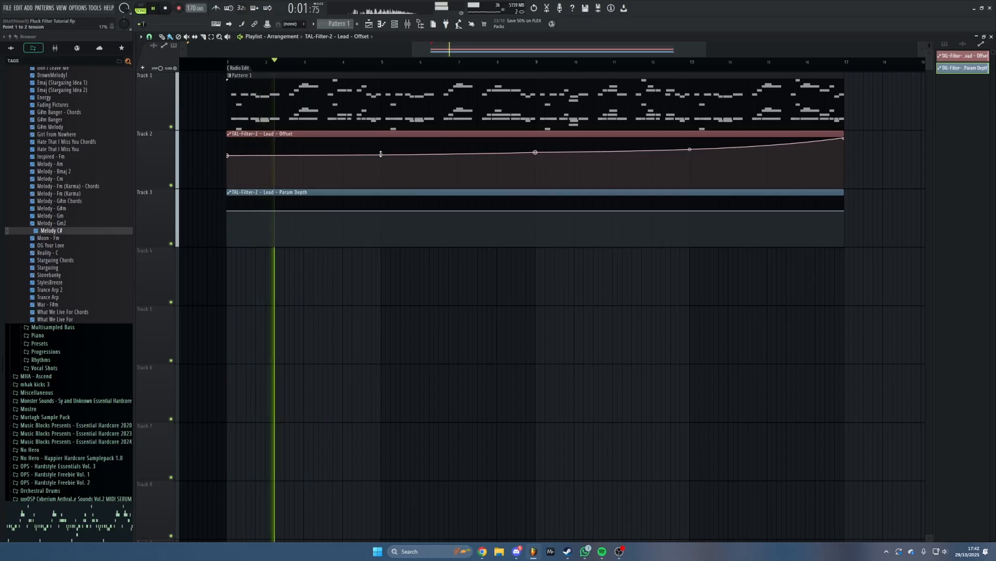
Delete the middle control point of the Offset automation and bend the remaining segment into one smooth curve rising towards the end
{"action": "right_click", "coordinate": [537, 153]}
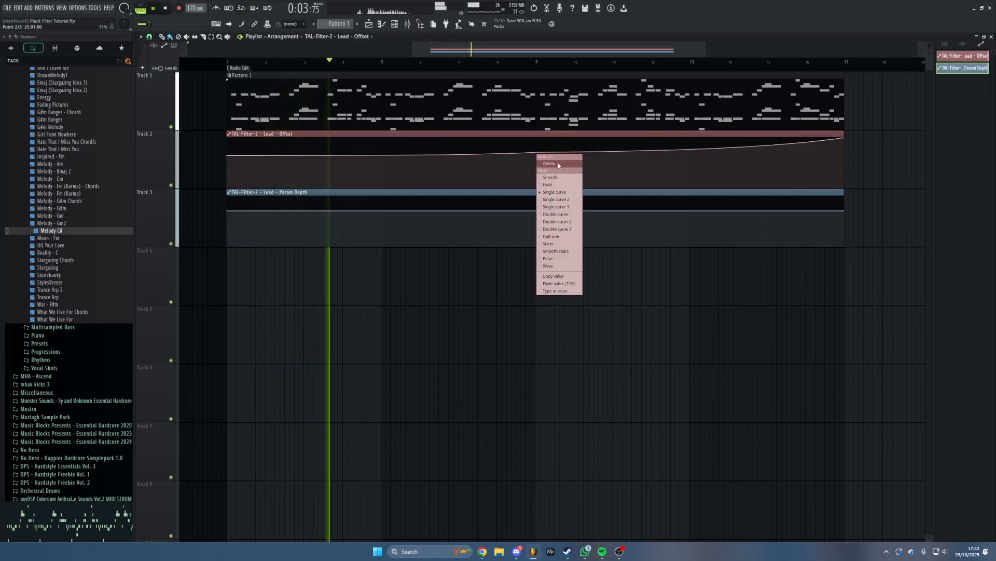
{"action": "left_click", "coordinate": [556, 164]}
{"action": "left_click_drag", "start_coordinate": [536, 152], "coordinate": [536, 154]}
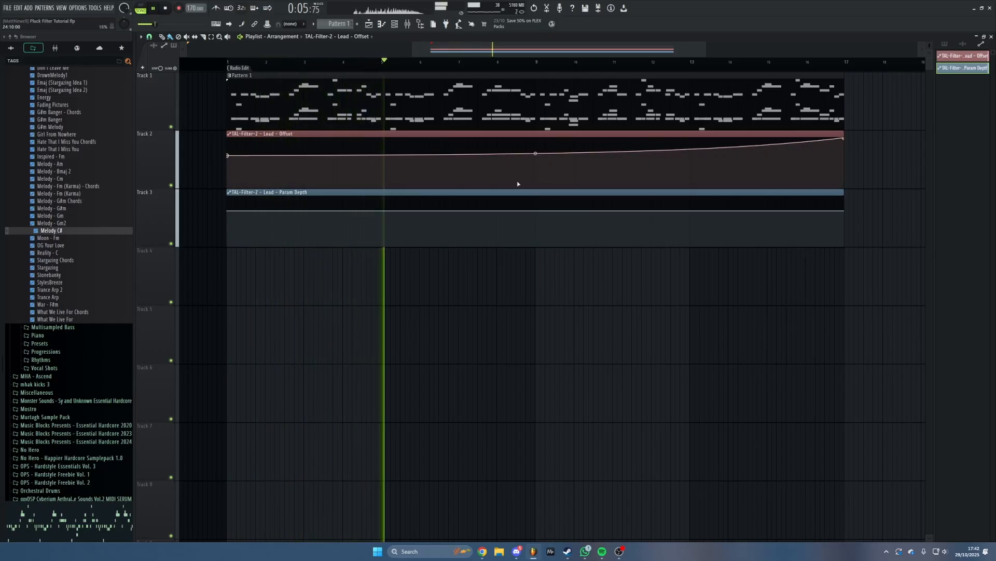
{"action": "key", "text": "space"}
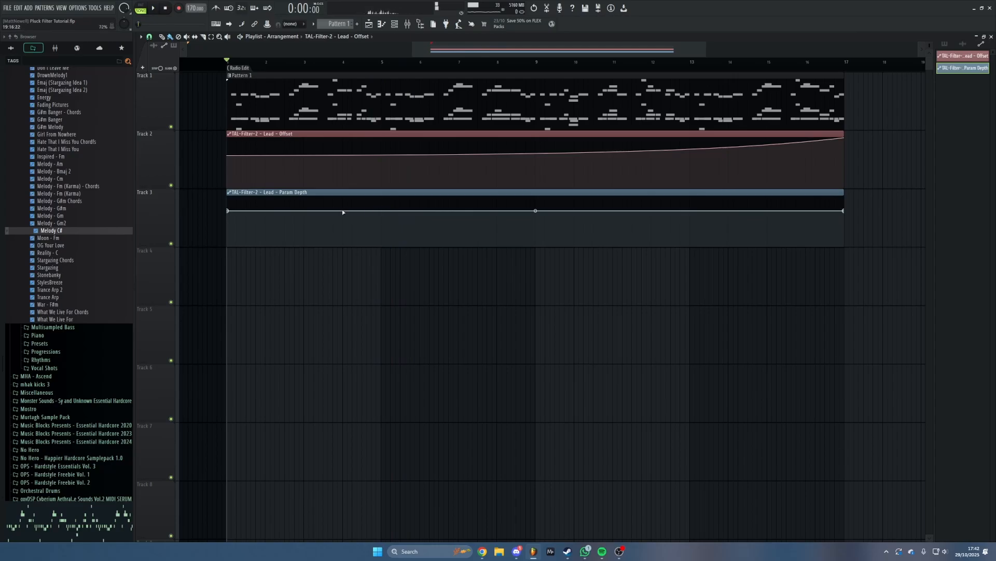
Add a depth automation ramp from bar 4 up to bar 5, dropping back to the base level at bar 5, and play it
{"action": "left_click", "coordinate": [383, 204]}
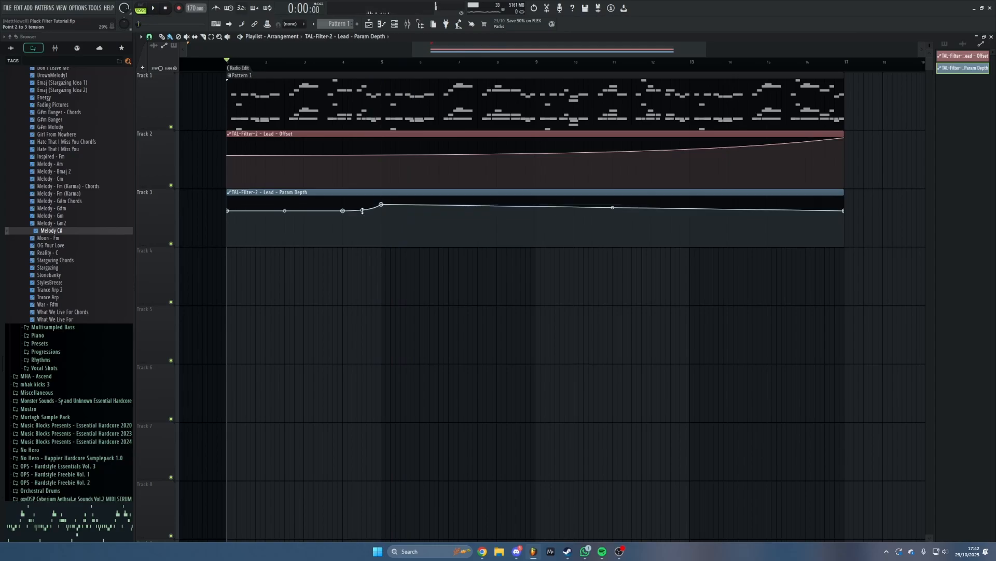
{"action": "left_click", "coordinate": [386, 212]}
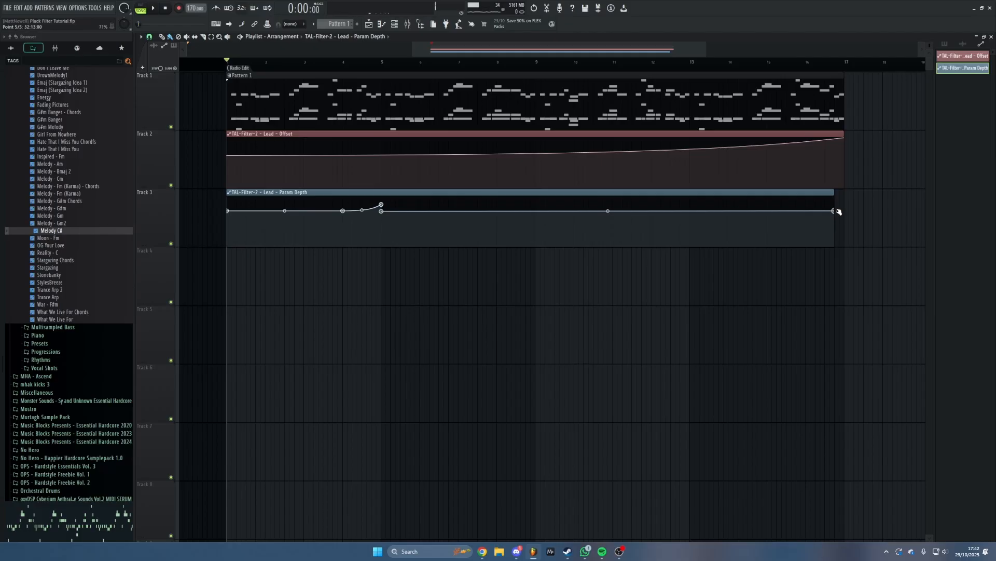
{"action": "key", "text": "space"}
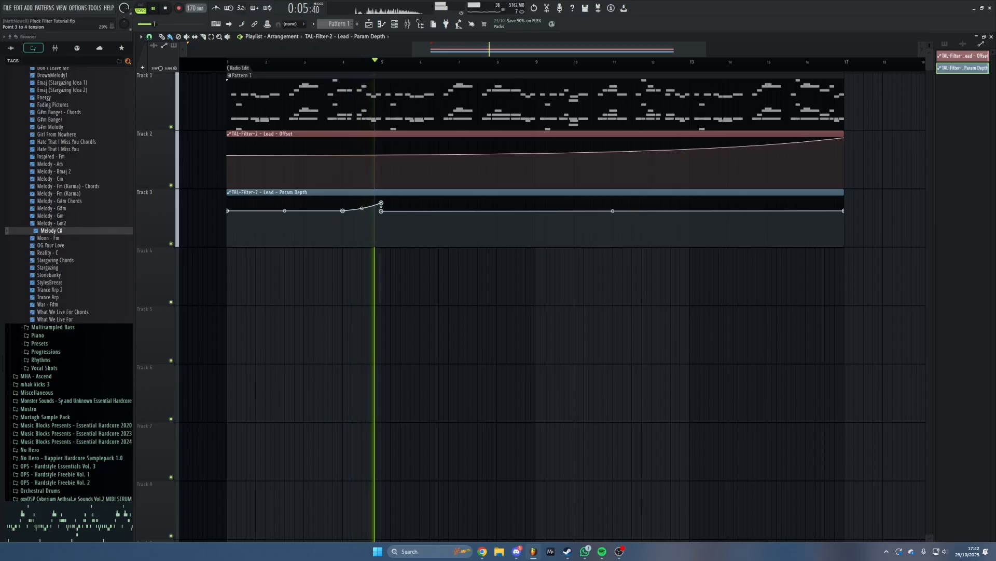
Raise the depth automation's peak at bar 5 and lower the point it drops to, so the depth climbs gradually towards the end
{"action": "key", "text": "space"}
{"action": "key", "text": "space"}
{"action": "left_click_drag", "start_coordinate": [382, 204], "coordinate": [382, 200]}
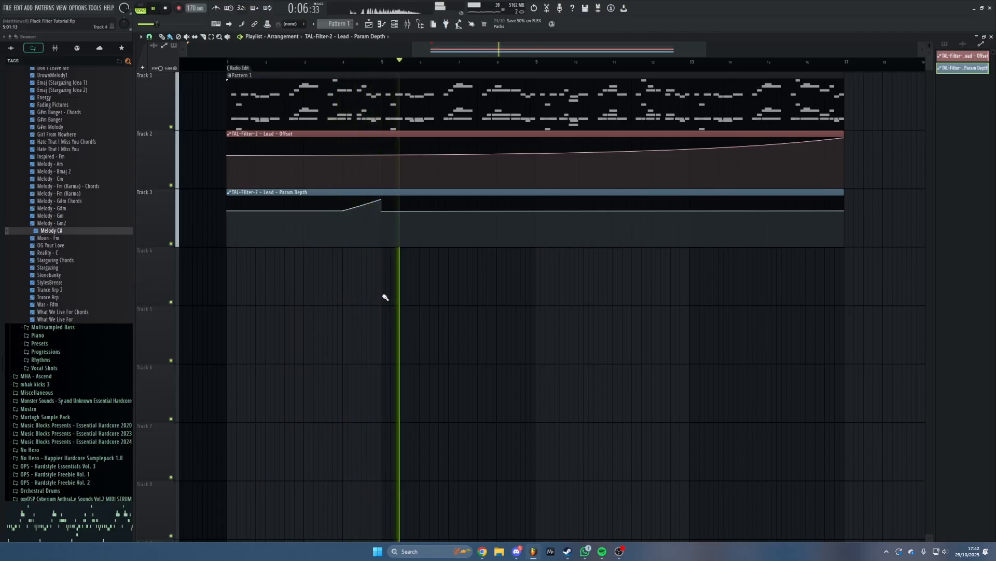
{"action": "key", "text": "space"}
{"action": "key", "text": "space"}
{"action": "left_click_drag", "start_coordinate": [379, 211], "coordinate": [379, 219]}
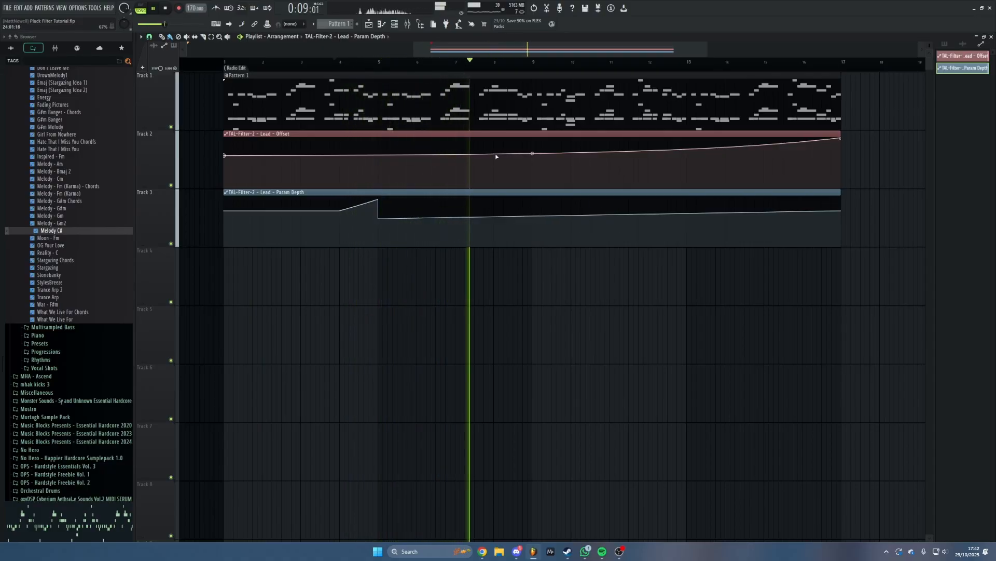
Add a ramp to the Offset automation from bar 8 up to bar 9, dropping back to the original level at bar 9
{"action": "left_click", "coordinate": [532, 146]}
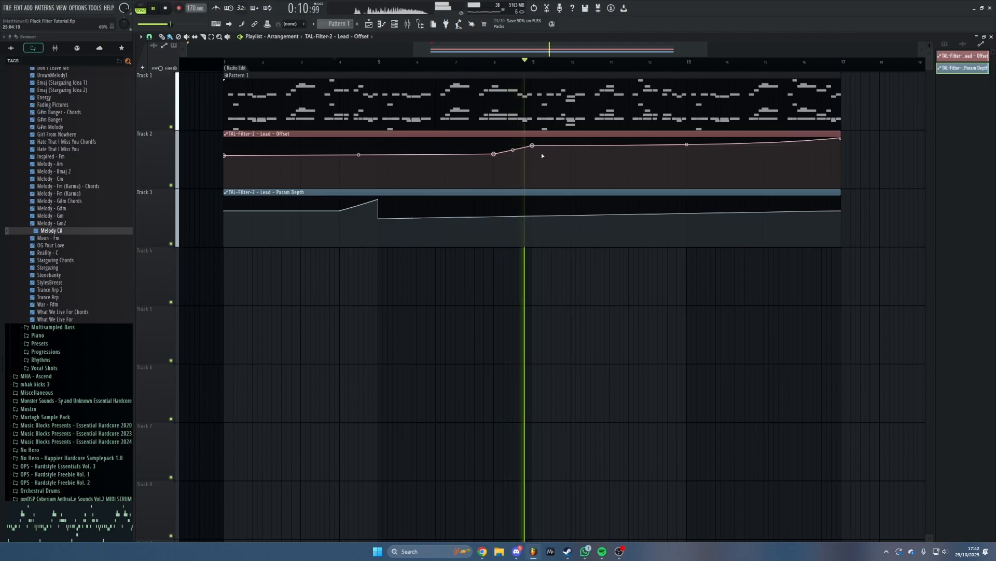
{"action": "key", "text": "space"}
{"action": "left_click", "coordinate": [534, 153]}
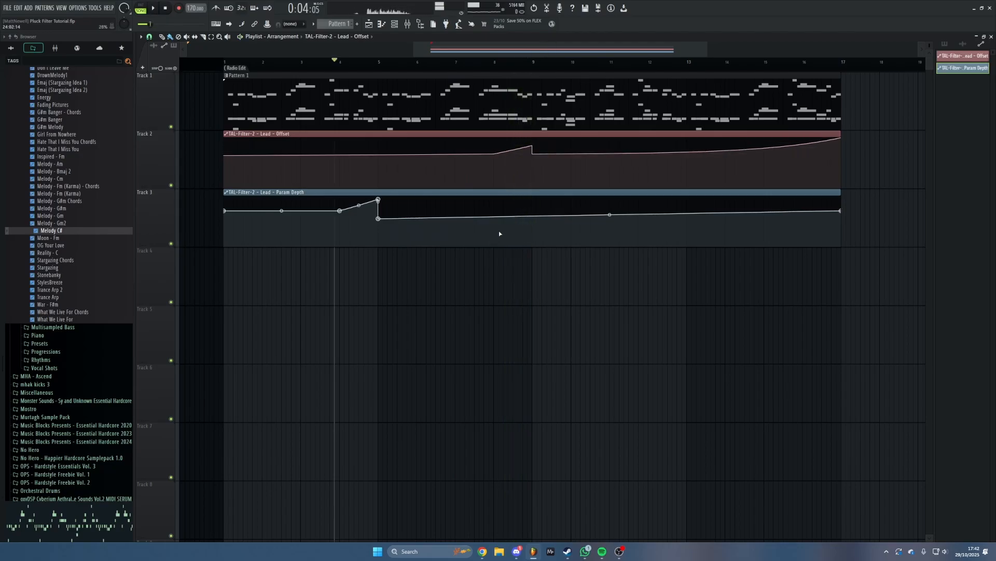
Shape the depth automation to rise to a peak at bar 8 and fall by bar 9, keeping the clip's end at bar 17
{"action": "left_click_drag", "start_coordinate": [495, 216], "coordinate": [494, 201]}
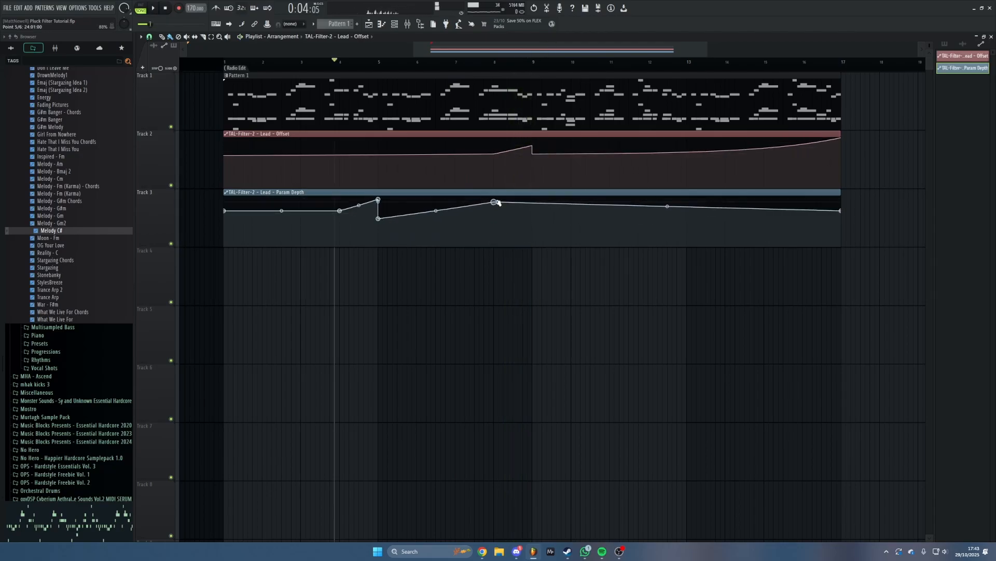
{"action": "left_click", "coordinate": [532, 218]}
{"action": "key", "text": "space"}
{"action": "left_click", "coordinate": [566, 209]}
{"action": "left_click_drag", "start_coordinate": [567, 209], "coordinate": [534, 213]}
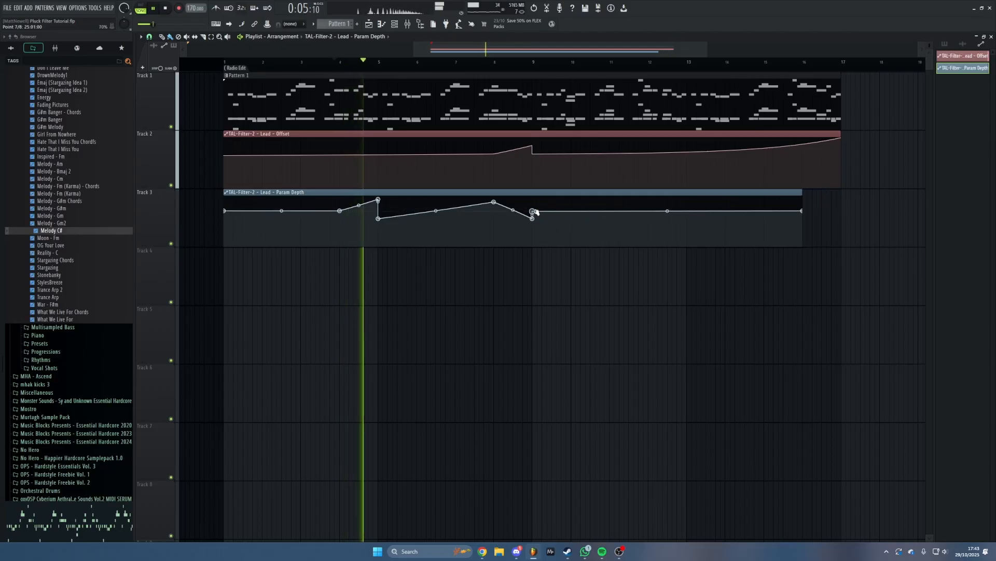
{"action": "left_click_drag", "start_coordinate": [804, 210], "coordinate": [844, 212]}
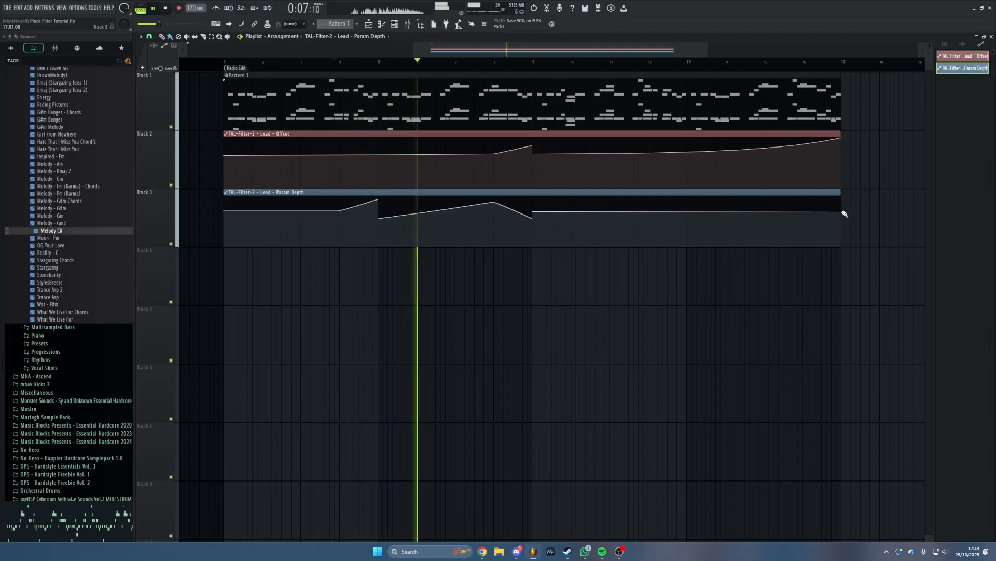
Lower the Offset automation's drop point at bar 9 slightly and play the arrangement from bar 9 and from the start
{"action": "left_click_drag", "start_coordinate": [583, 260], "coordinate": [570, 266]}
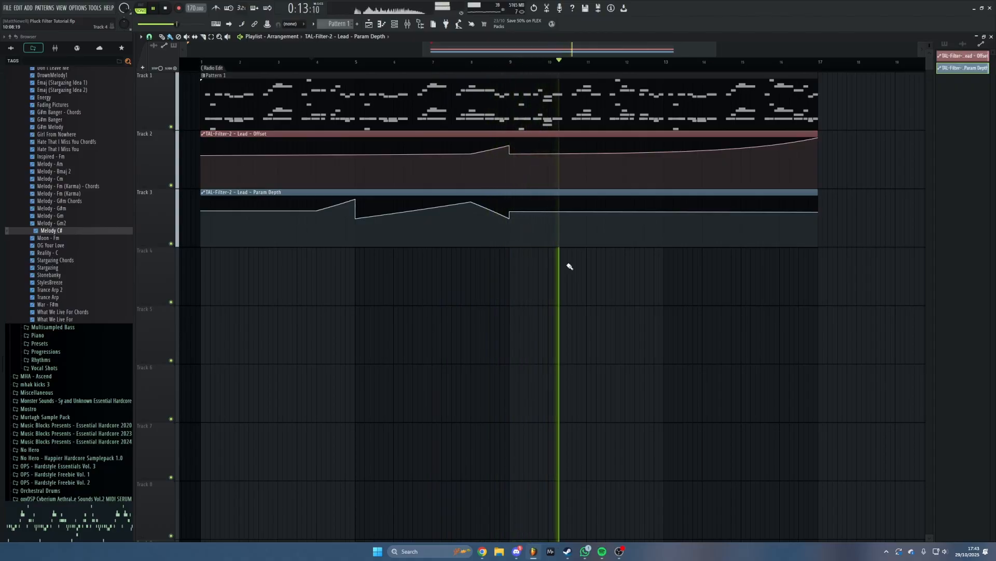
{"action": "left_click_drag", "start_coordinate": [511, 154], "coordinate": [510, 156]}
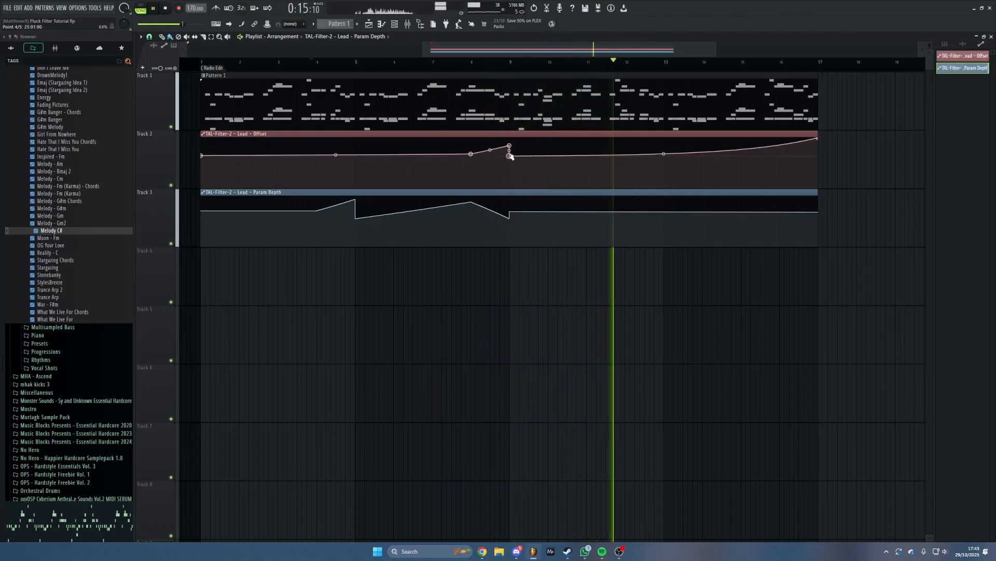
{"action": "left_click", "coordinate": [517, 71]}
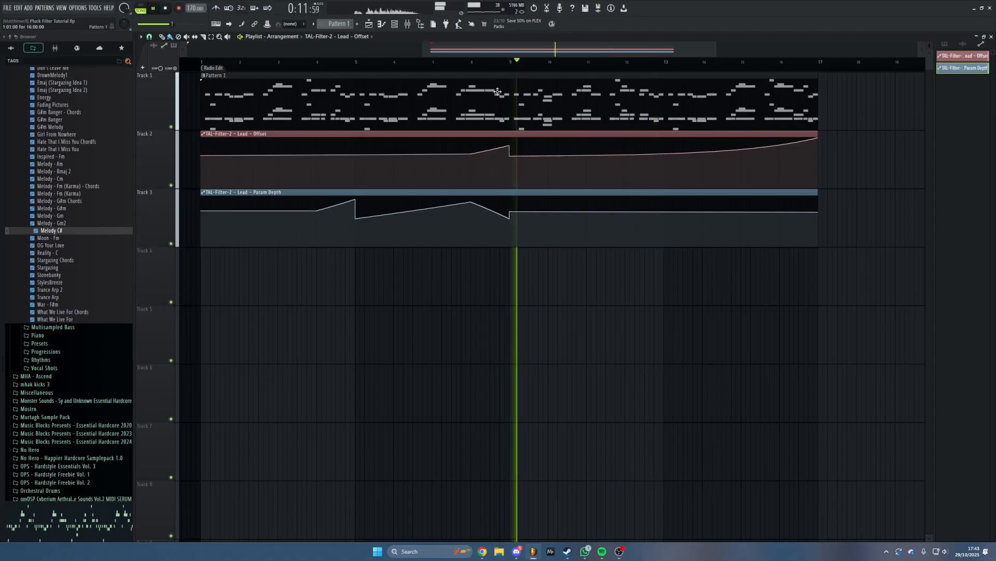
{"action": "left_click", "coordinate": [207, 72]}
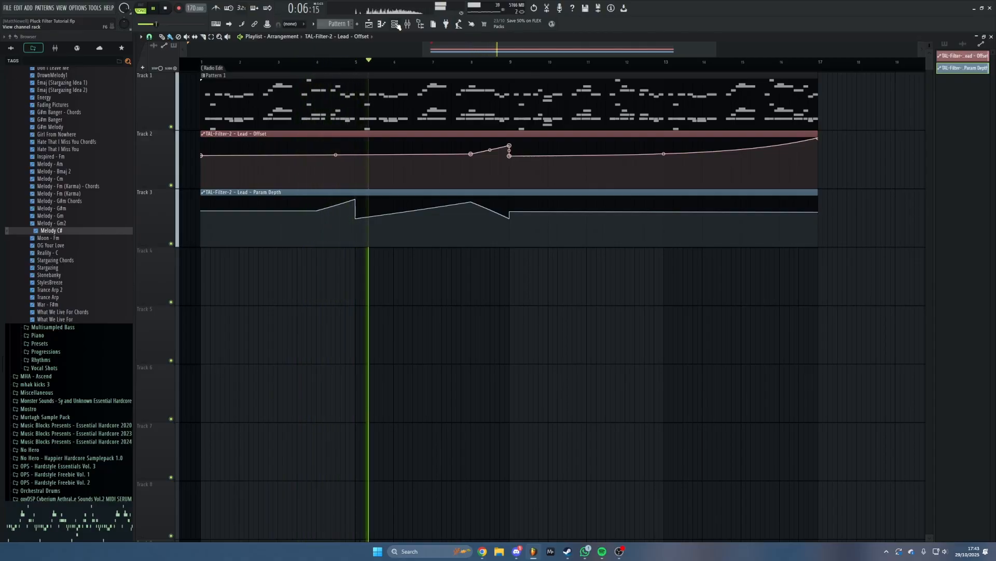
{"action": "left_click", "coordinate": [408, 24]}
{"action": "key", "text": "space"}
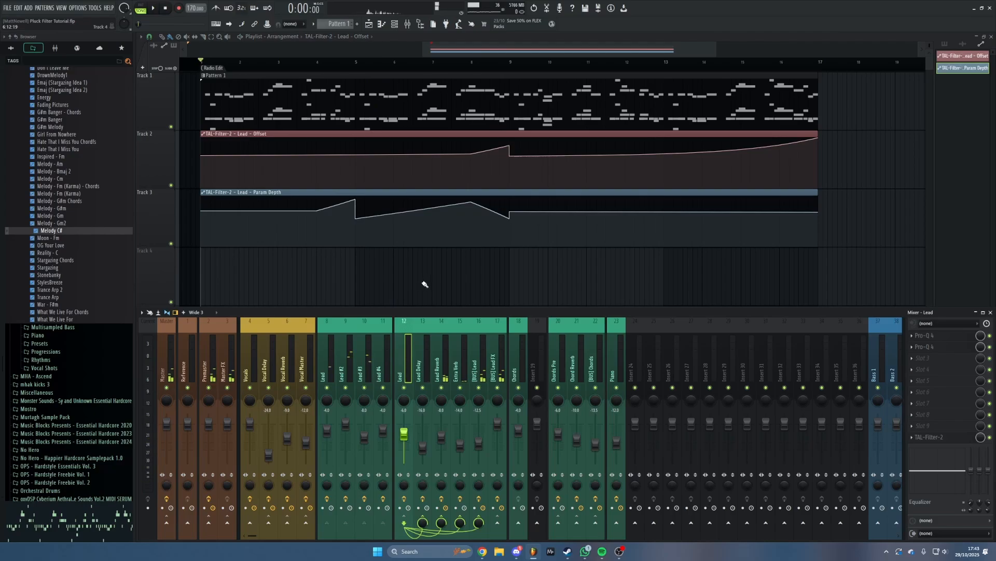
{"action": "middle_click", "coordinate": [414, 284]}
{"action": "scroll", "coordinate": [415, 285], "scroll_direction": "up", "scroll_amount": 1}
{"action": "left_click_drag", "start_coordinate": [462, 298], "coordinate": [421, 310]}
{"action": "left_click_drag", "start_coordinate": [446, 373], "coordinate": [470, 353]}
{"action": "left_click_drag", "start_coordinate": [499, 284], "coordinate": [470, 309]}
{"action": "scroll", "coordinate": [473, 307], "scroll_direction": "down", "scroll_amount": 1}
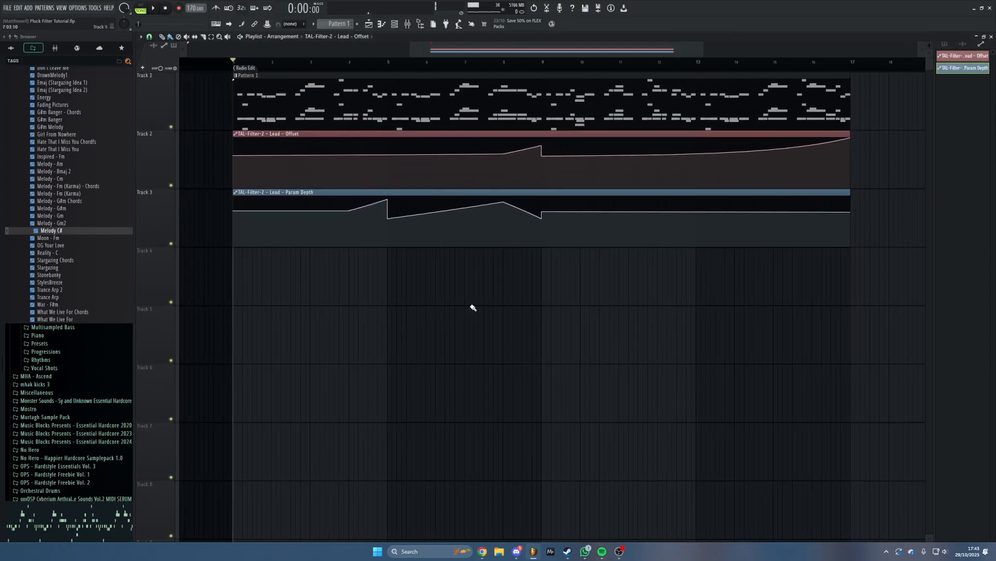
Add a second TAL-Filter-2 in slot 9 of the Lead mixer track and load the Pluck Filter preset
{"action": "left_click", "coordinate": [408, 24]}
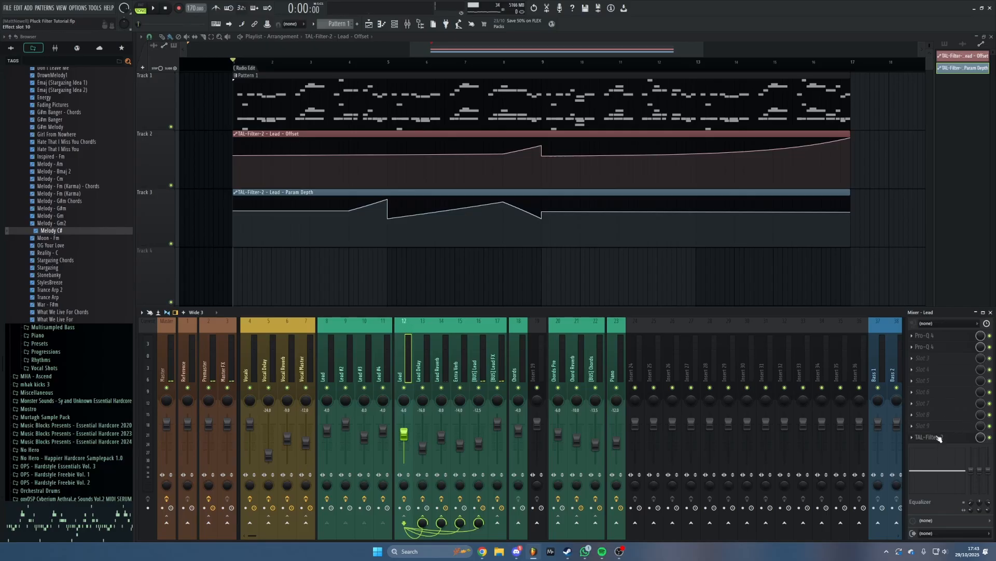
{"action": "left_click", "coordinate": [936, 427]}
{"action": "left_click", "coordinate": [861, 40]}
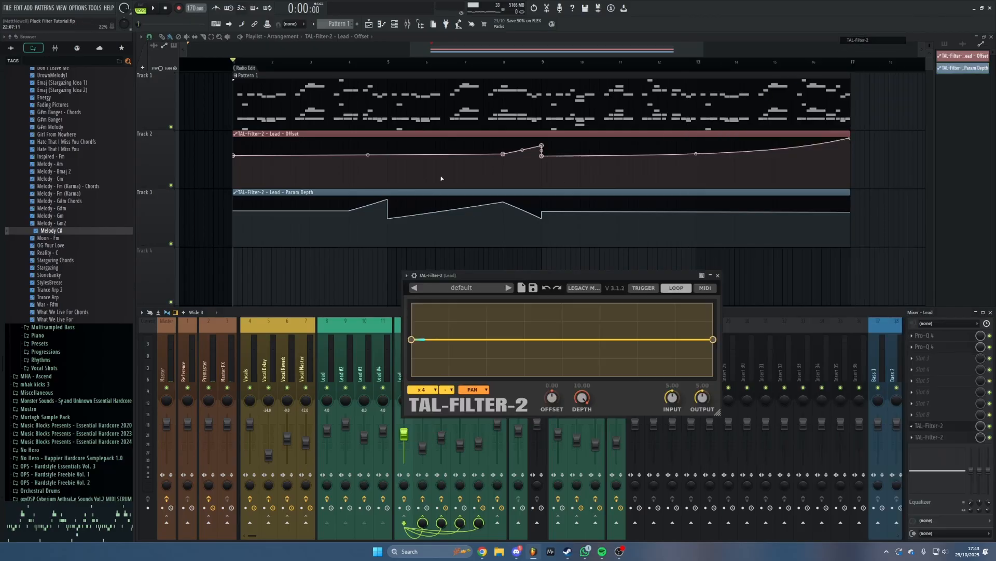
{"action": "left_click", "coordinate": [430, 173]}
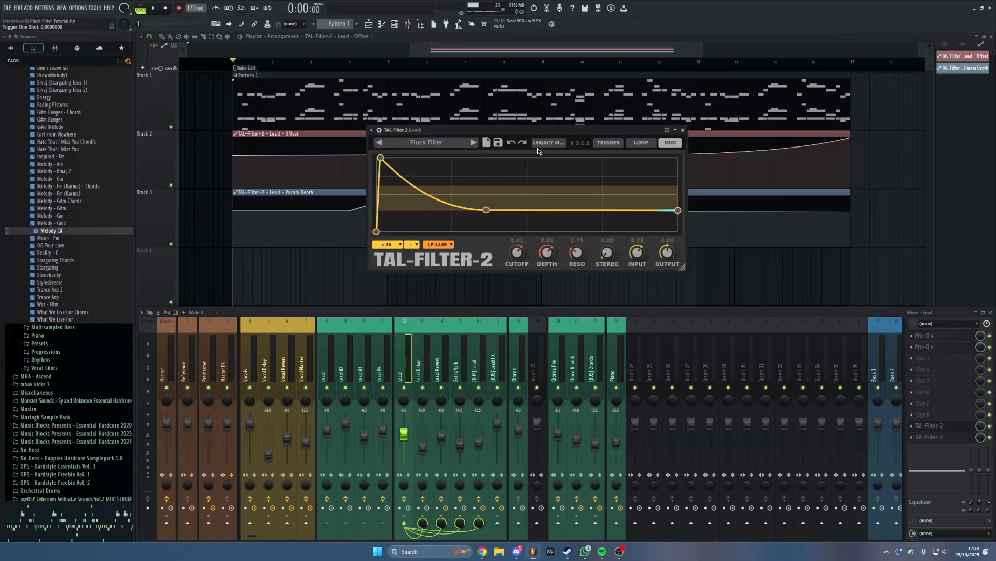
Set the new TAL-Filter-2's MIDI input port to 1 in its wrapper settings and close the plugin
{"action": "left_click_drag", "start_coordinate": [445, 125], "coordinate": [466, 112]}
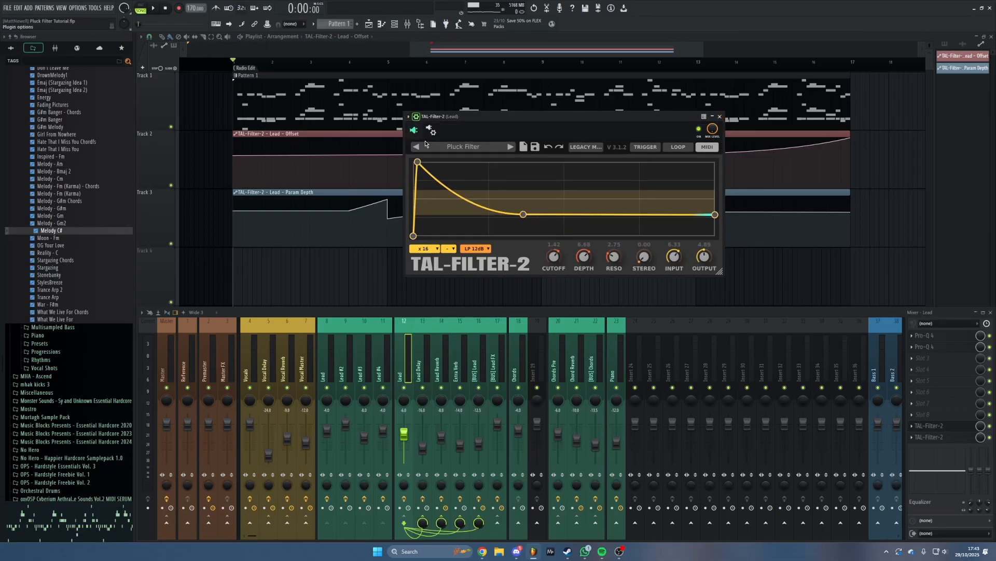
{"action": "left_click", "coordinate": [416, 116]}
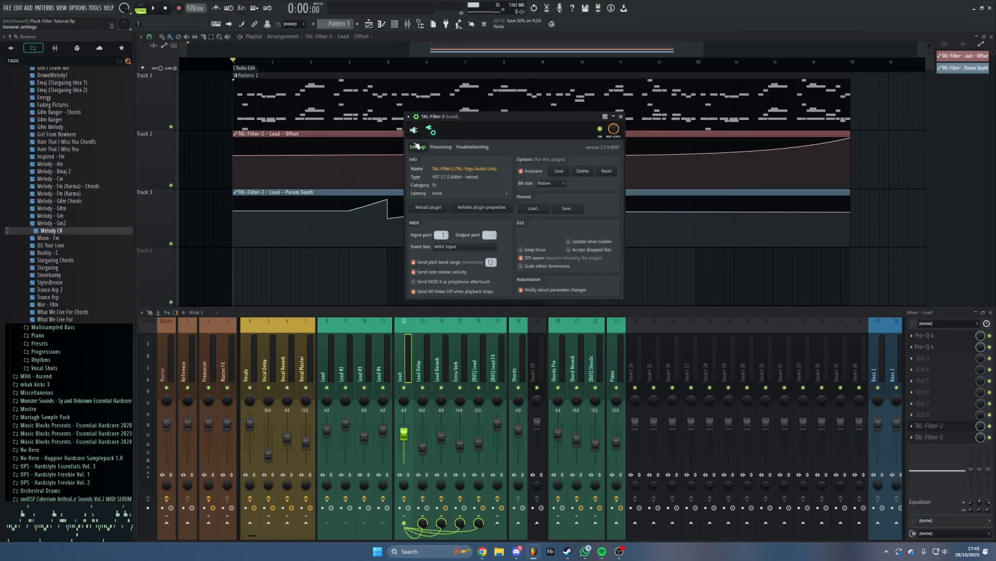
{"action": "left_click", "coordinate": [431, 130]}
{"action": "left_click", "coordinate": [720, 117]}
Delete the Offset and Param Depth automation clips from the playlist
{"action": "right_click", "coordinate": [431, 253]}
{"action": "right_click", "coordinate": [433, 221]}
{"action": "right_click", "coordinate": [434, 163]}
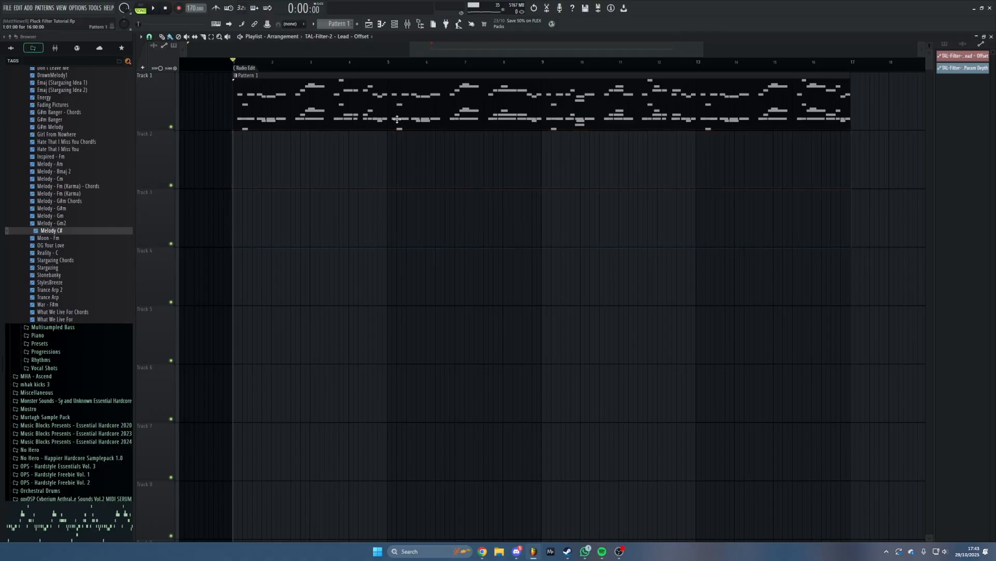
Disable the original TAL-Filter-2 and, during playback, set the Pluck Filter's cutoff to about 1.85 and depth to 7.61
{"action": "key", "text": "F9"}
{"action": "left_click", "coordinate": [929, 425]}
{"action": "key", "text": "space"}
{"action": "left_click_drag", "start_coordinate": [546, 129], "coordinate": [482, 159]}
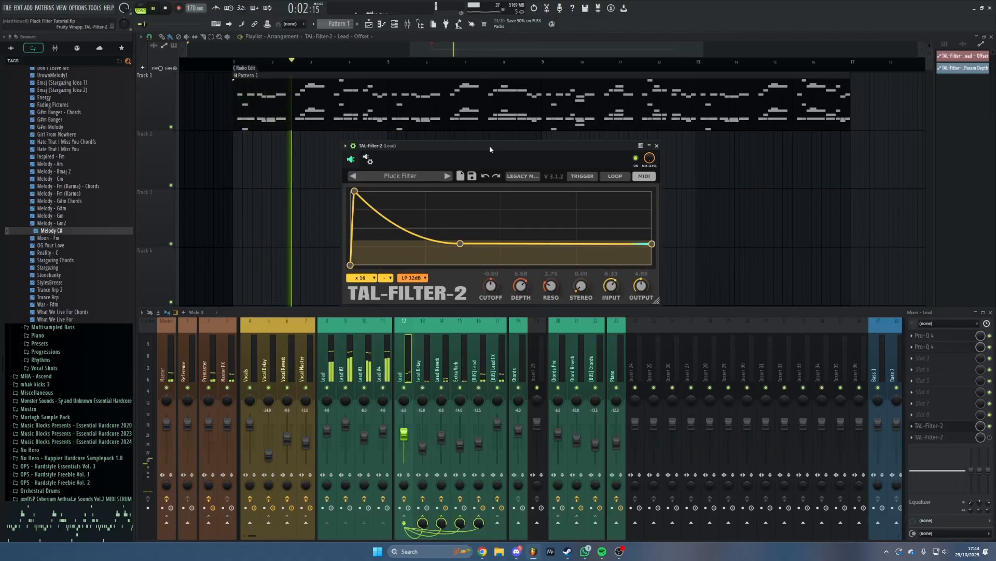
{"action": "mouse_move", "coordinate": [493, 286]}
{"action": "left_mouse_down"}
{"action": "mouse_move", "coordinate": [483, 264]}
{"action": "mouse_move", "coordinate": [489, 295]}
{"action": "mouse_move", "coordinate": [495, 287]}
{"action": "left_mouse_up"}
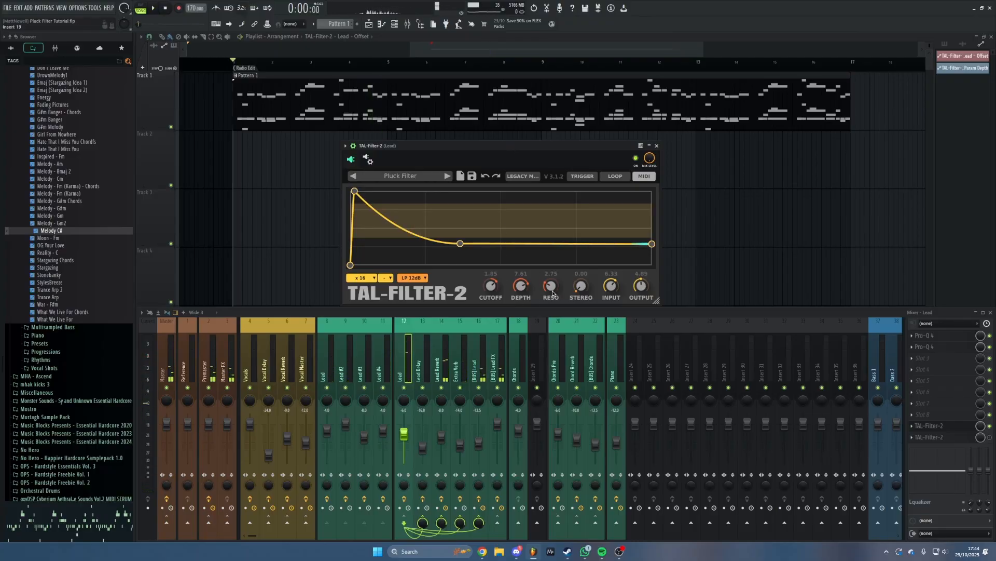
Show the original TAL-Filter-2 alongside the Pluck Filter instance to compare their envelopes and settings, and close the original
{"action": "left_click_drag", "start_coordinate": [513, 147], "coordinate": [517, 138]}
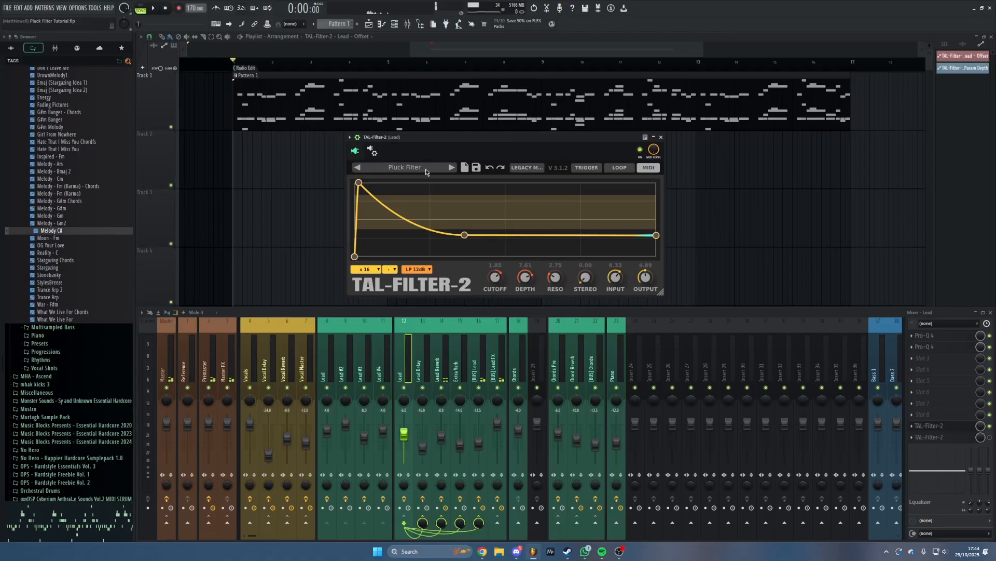
{"action": "left_click", "coordinate": [932, 439]}
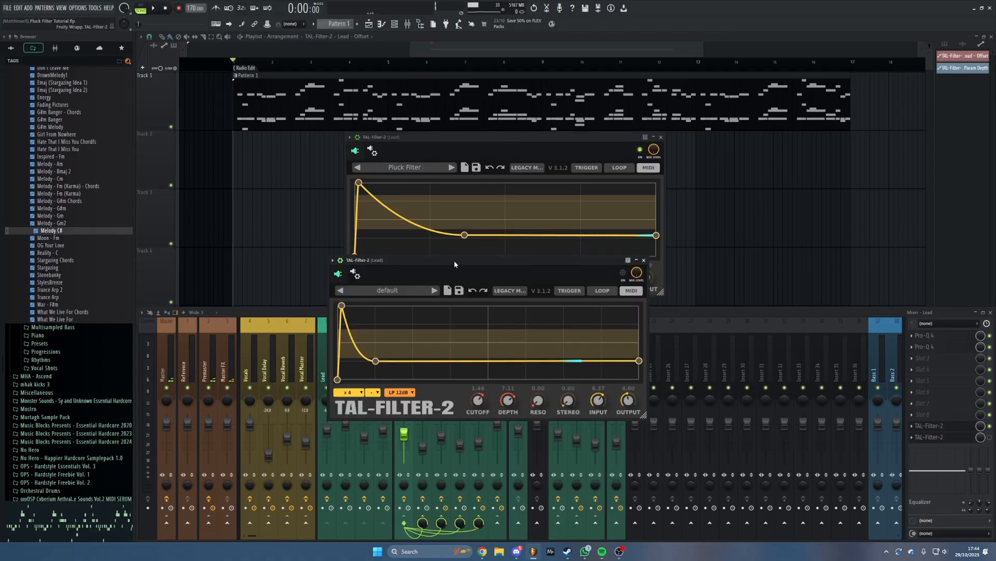
{"action": "left_click_drag", "start_coordinate": [455, 263], "coordinate": [487, 307]}
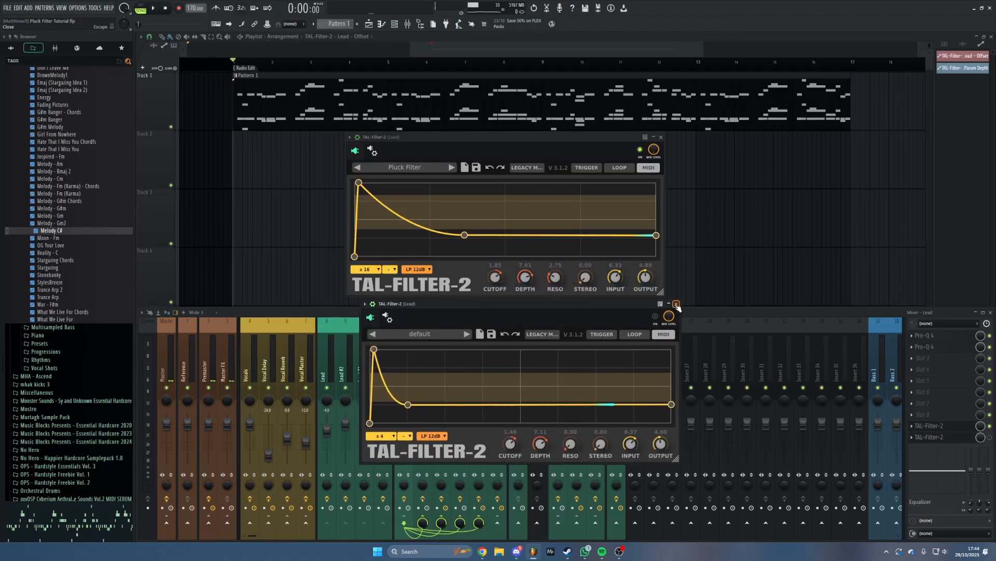
{"action": "left_click", "coordinate": [677, 304]}
{"action": "left_click_drag", "start_coordinate": [499, 138], "coordinate": [506, 140]}
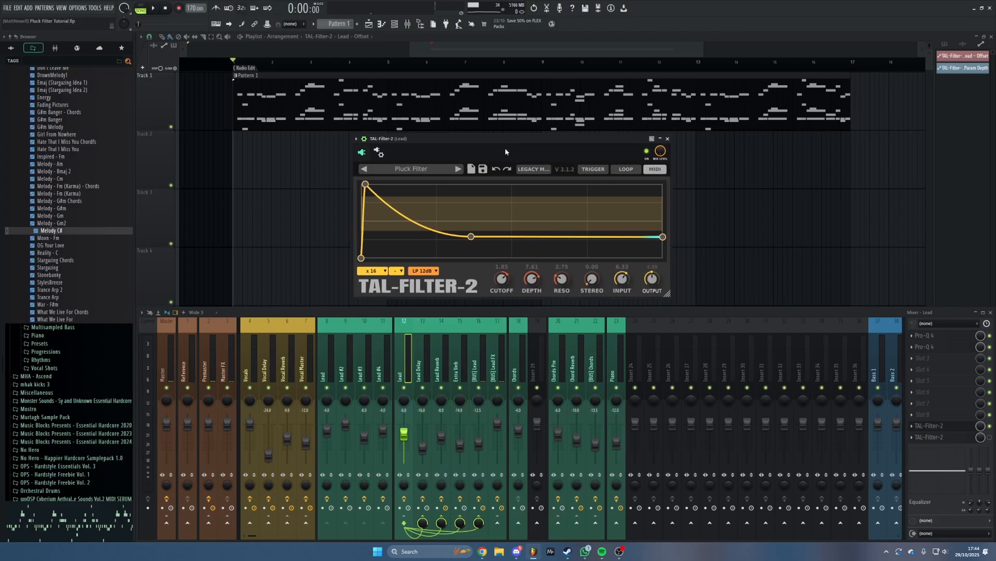
Reduce the Pluck Filter's depth slightly and close the plugin
{"action": "left_click_drag", "start_coordinate": [433, 139], "coordinate": [433, 139]}
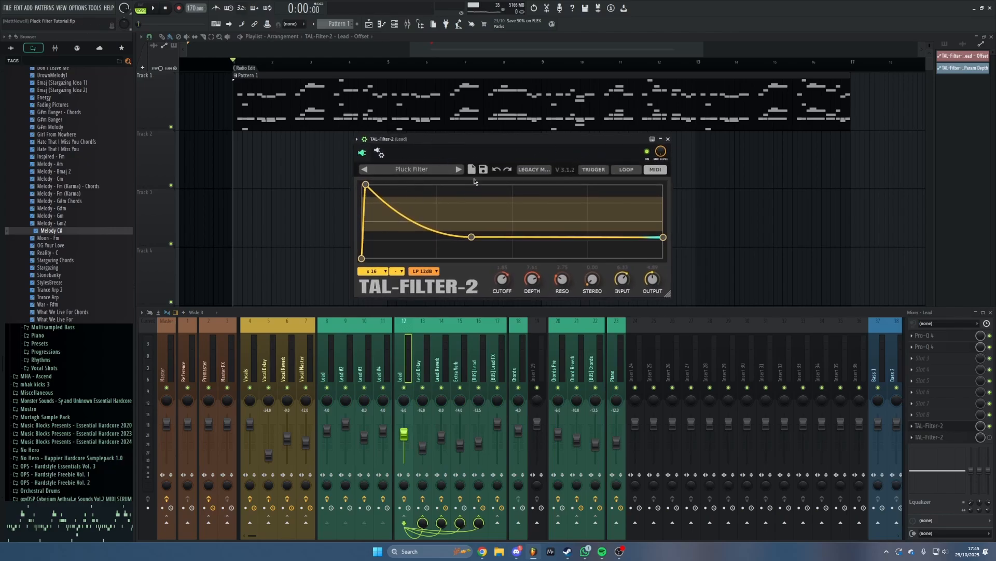
{"action": "left_click_drag", "start_coordinate": [513, 141], "coordinate": [495, 139]}
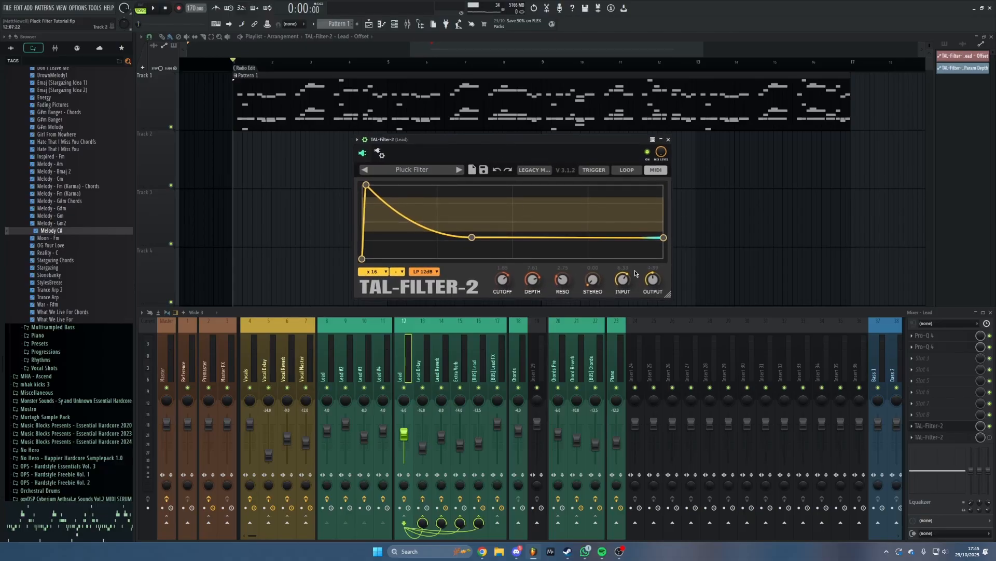
{"action": "left_click_drag", "start_coordinate": [530, 284], "coordinate": [505, 281]}
{"action": "left_click_drag", "start_coordinate": [541, 139], "coordinate": [543, 138]}
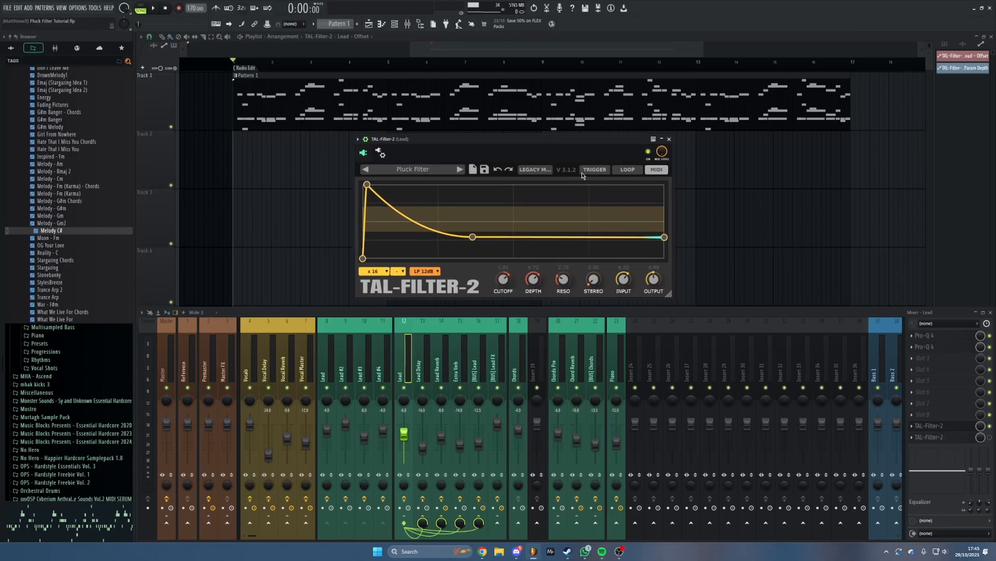
{"action": "left_click", "coordinate": [670, 139]}
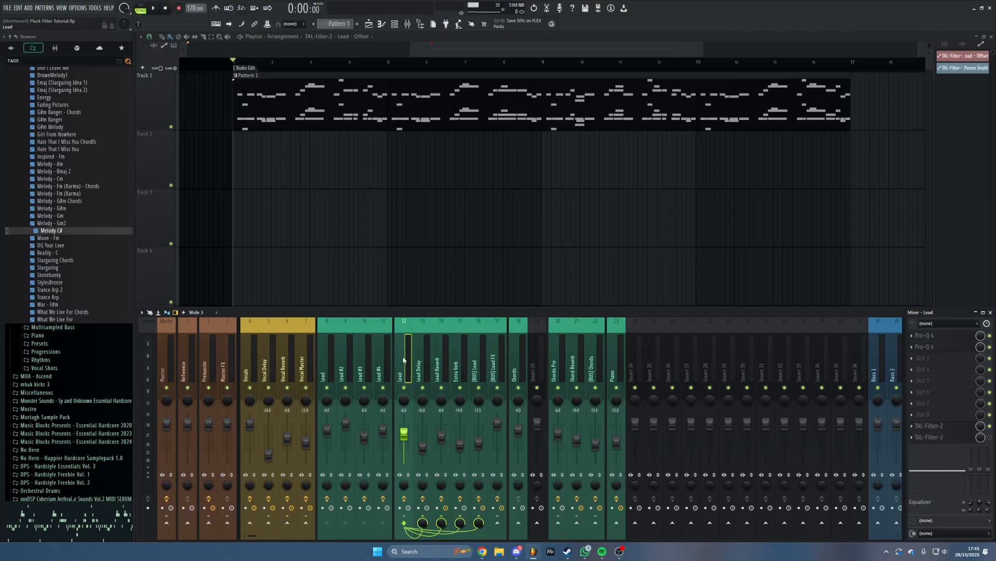
Review the Lead #3 and Lead mixer tracks and the MIDI Out channel in the channel rack
{"action": "left_click", "coordinate": [364, 363]}
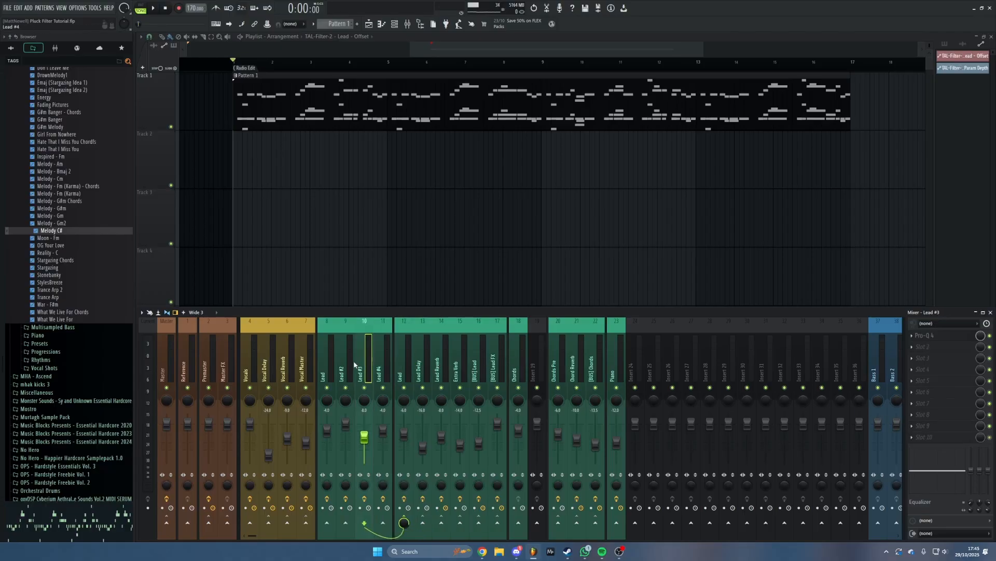
{"action": "left_click", "coordinate": [404, 359]}
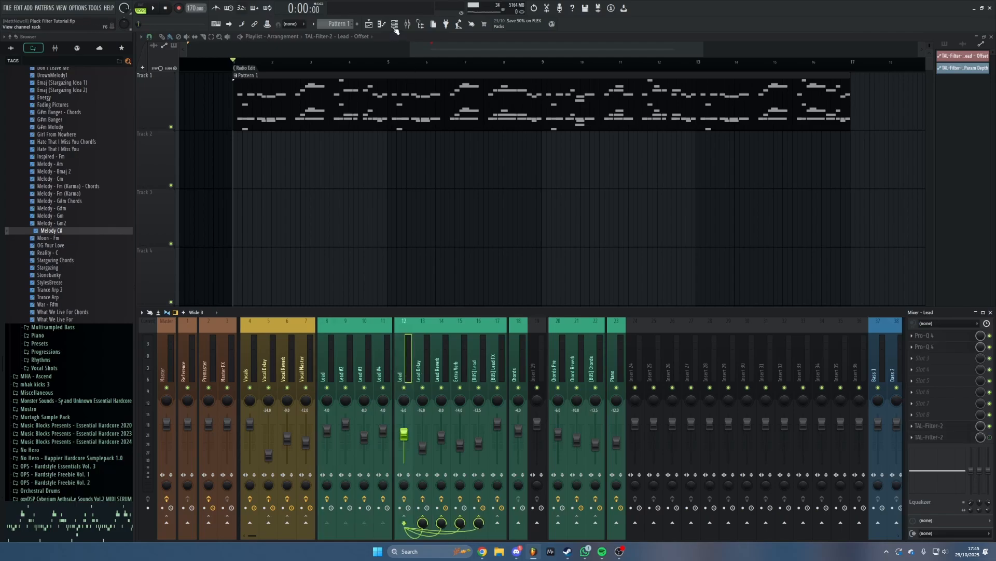
{"action": "left_click", "coordinate": [395, 26]}
{"action": "left_click", "coordinate": [193, 65]}
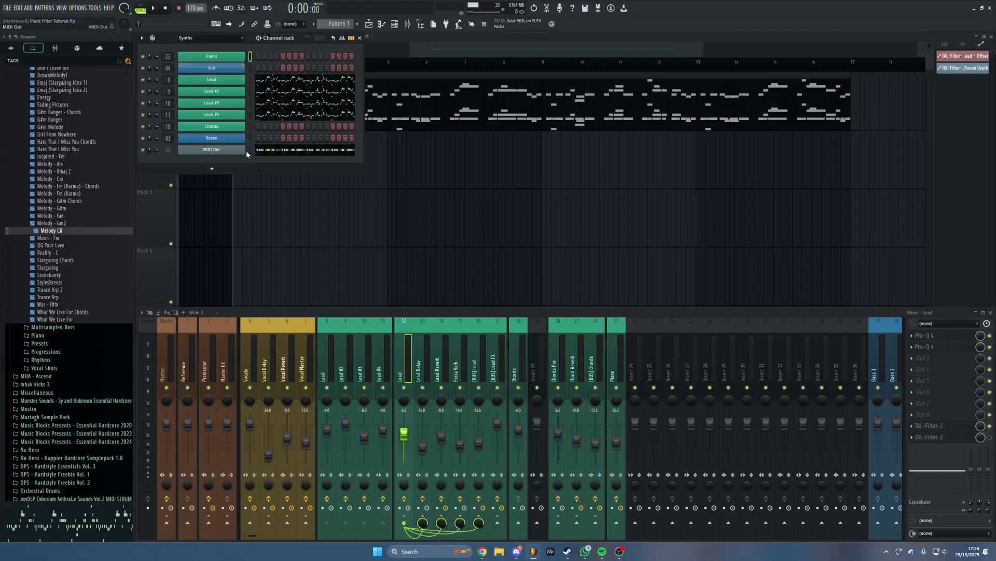
{"action": "left_click", "coordinate": [227, 150]}
{"action": "left_click", "coordinate": [229, 151]}
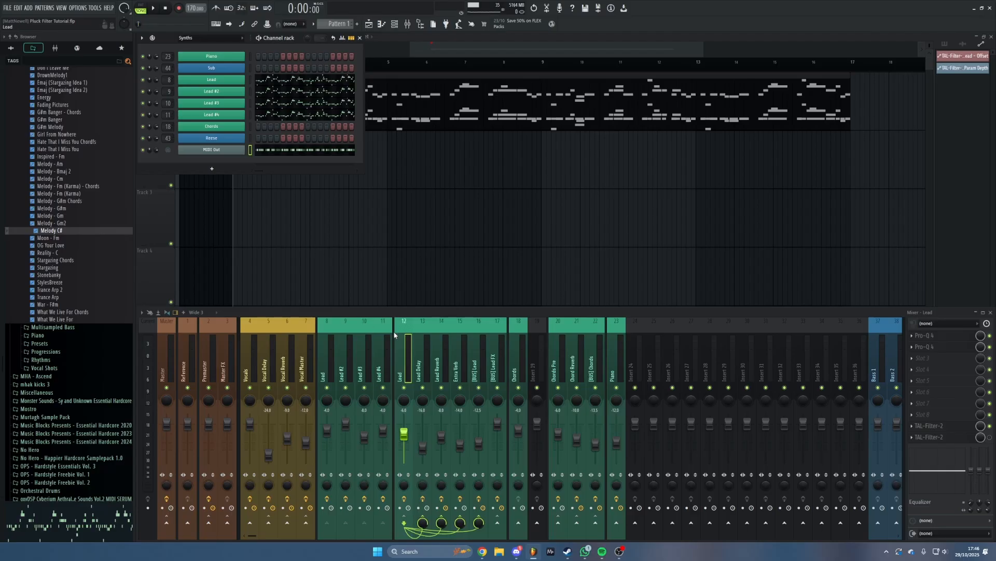
{"action": "left_click", "coordinate": [233, 152]}
{"action": "left_click", "coordinate": [227, 151]}
Examine the routing and effect chains of the first lead layer, the grouped Lead track, [BUS] Lead and [BUS] Lead FX
{"action": "left_click", "coordinate": [328, 356]}
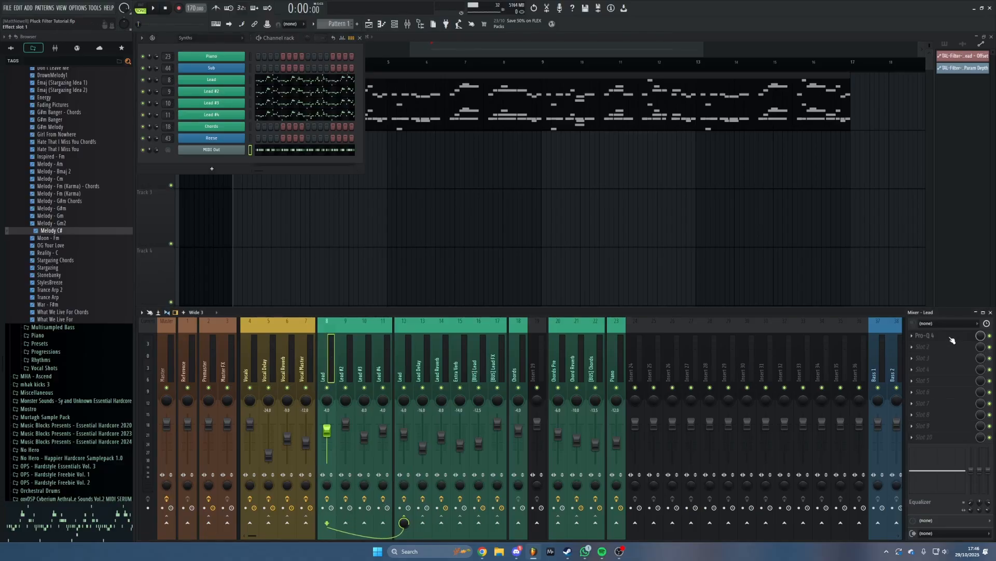
{"action": "left_click", "coordinate": [401, 374]}
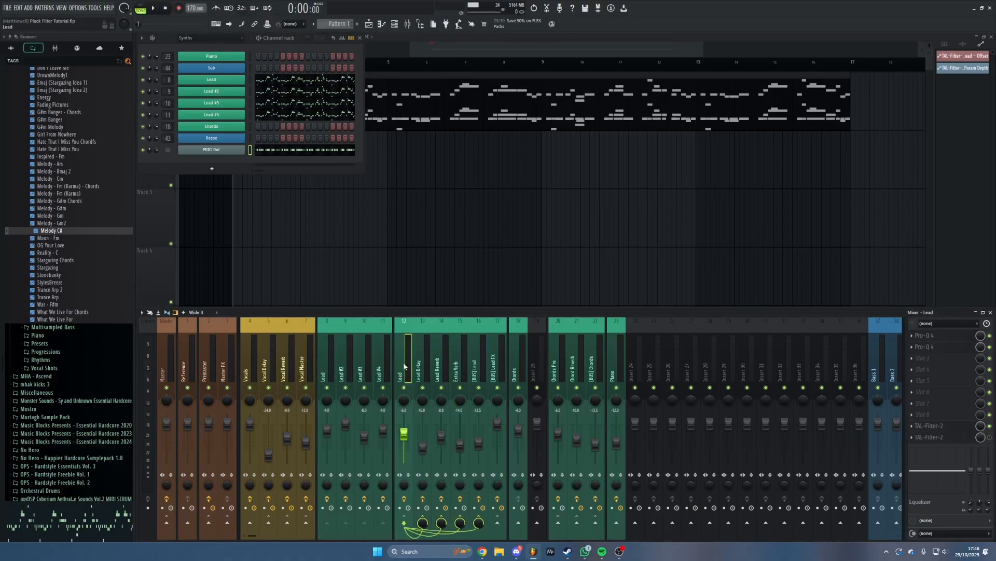
{"action": "left_click", "coordinate": [328, 375]}
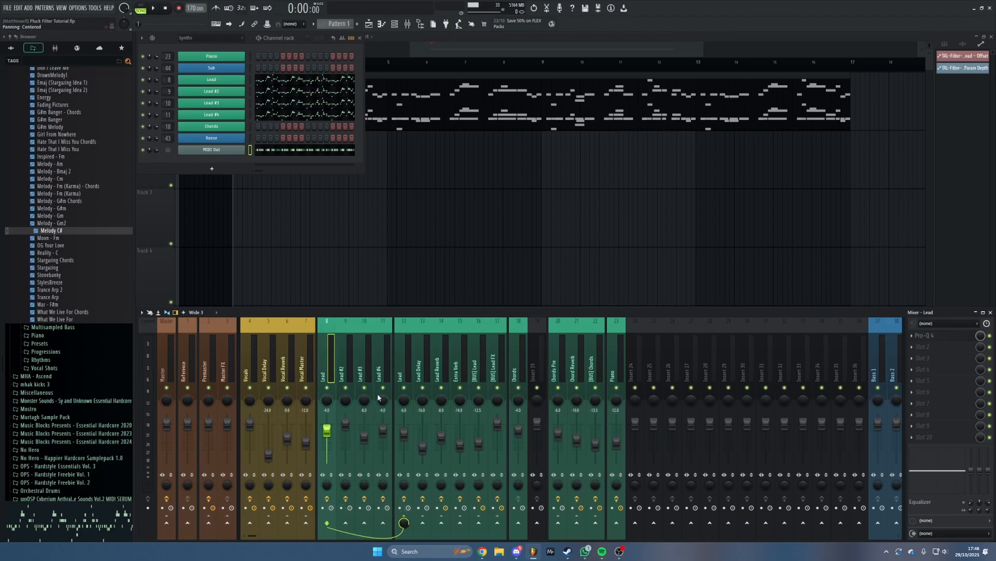
{"action": "left_click", "coordinate": [410, 389]}
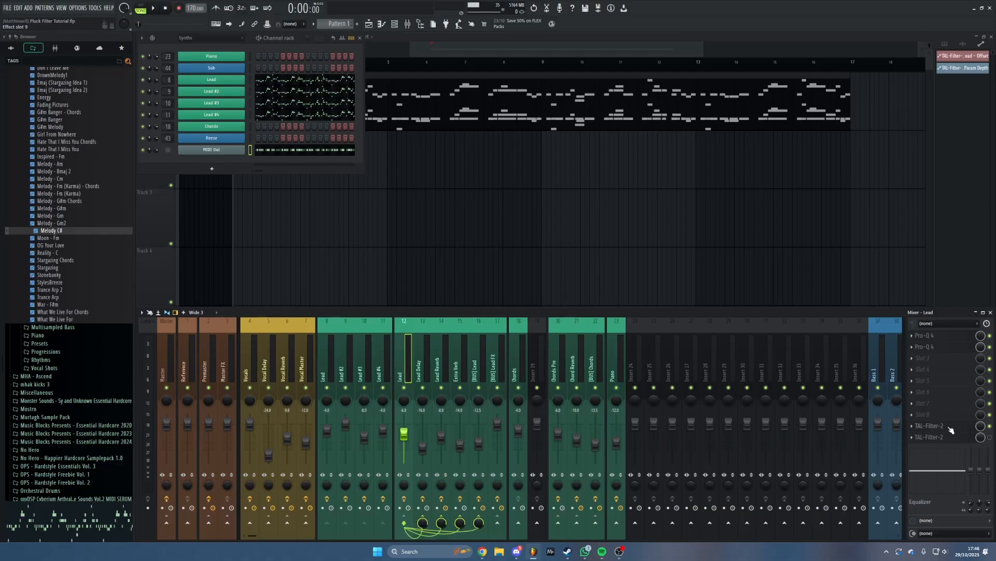
{"action": "left_click", "coordinate": [478, 367]}
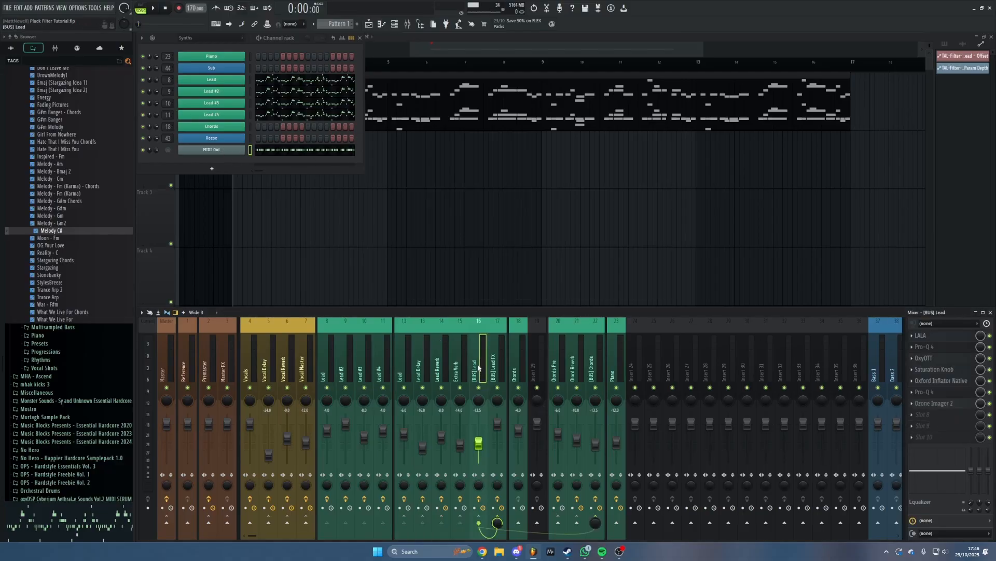
{"action": "left_click", "coordinate": [499, 363]}
{"action": "left_click", "coordinate": [401, 370]}
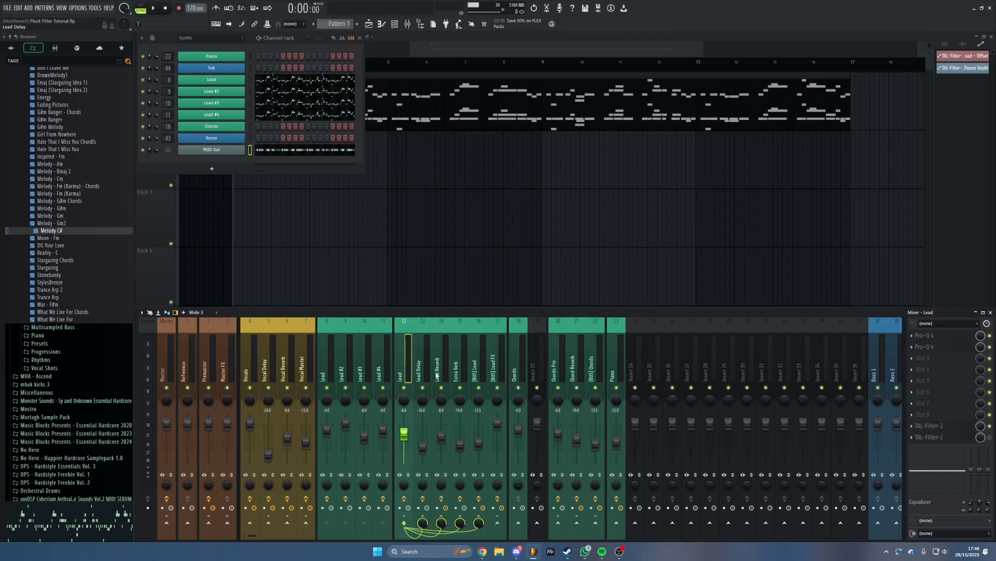
Review the [BUS] Lead, Lead and [BUS] Lead FX mixer tracks alongside the MIDI Out channel's settings and trigger notes
{"action": "left_click", "coordinate": [479, 367]}
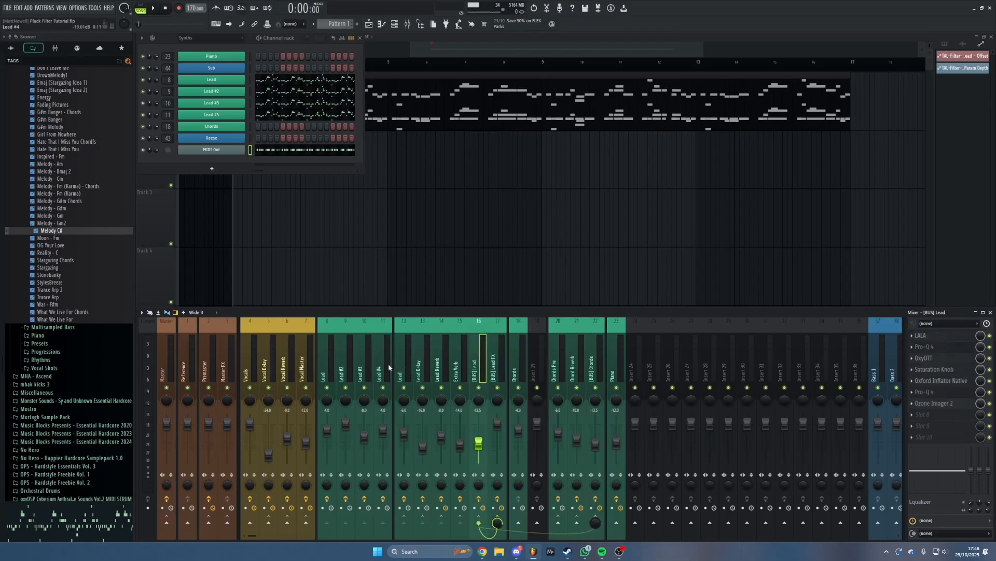
{"action": "left_click", "coordinate": [401, 366]}
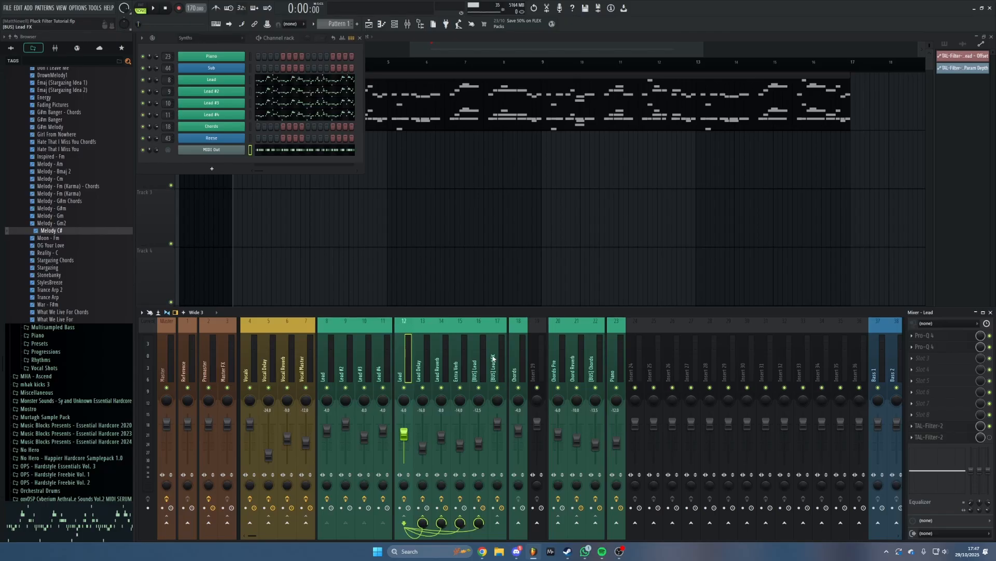
{"action": "left_click", "coordinate": [263, 150]}
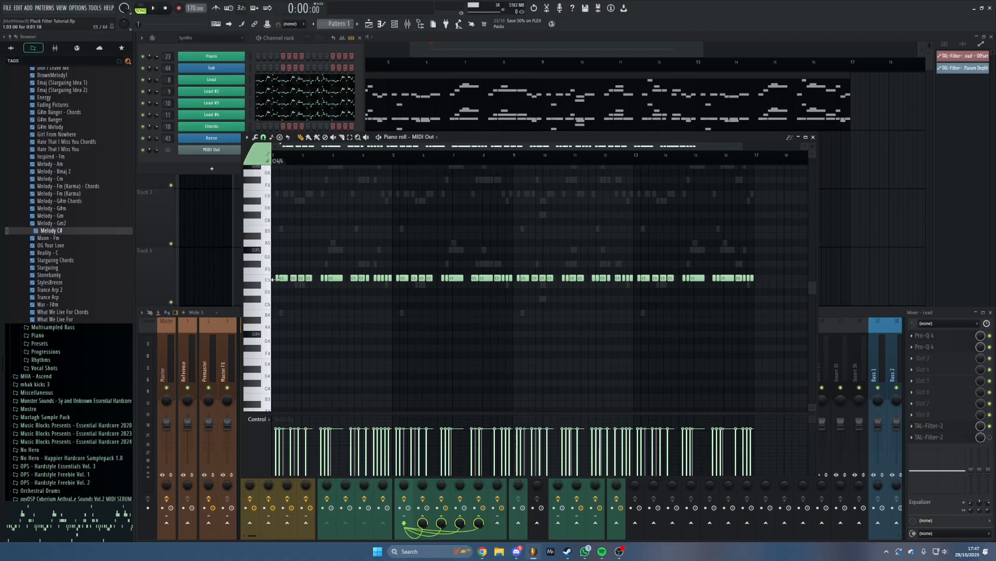
{"action": "left_click", "coordinate": [813, 137]}
{"action": "left_click", "coordinate": [498, 356]}
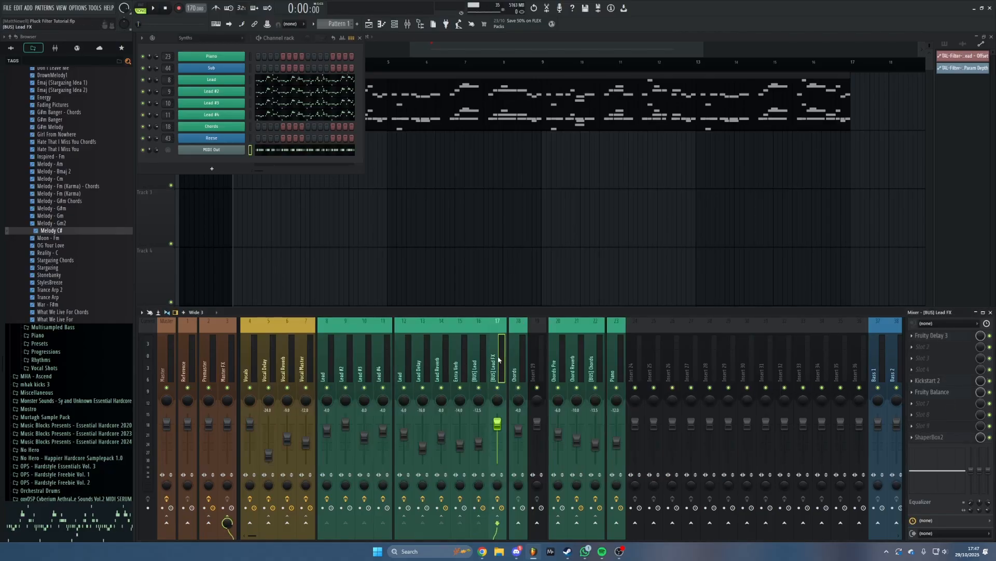
{"action": "left_click", "coordinate": [211, 150]}
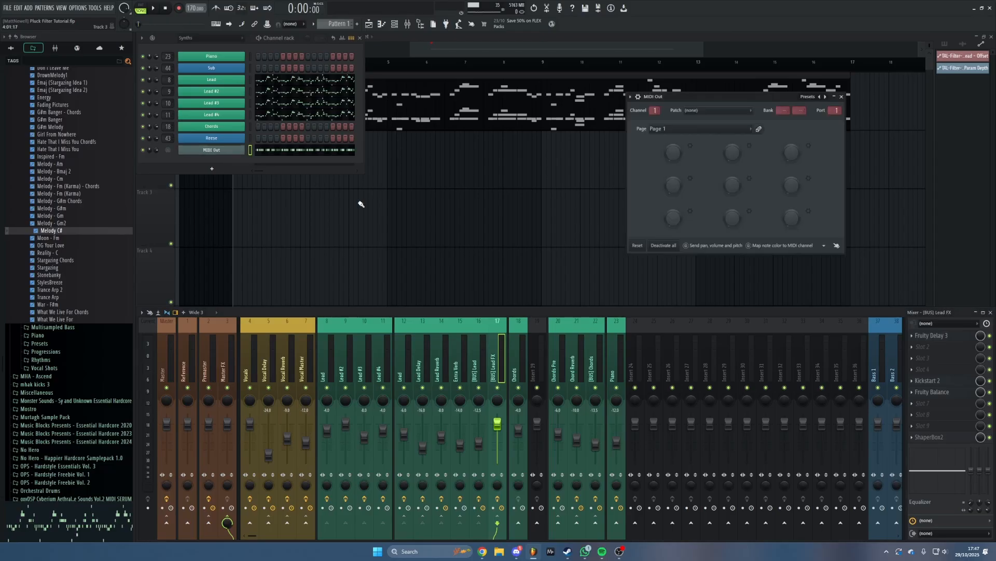
{"action": "left_click", "coordinate": [279, 150]}
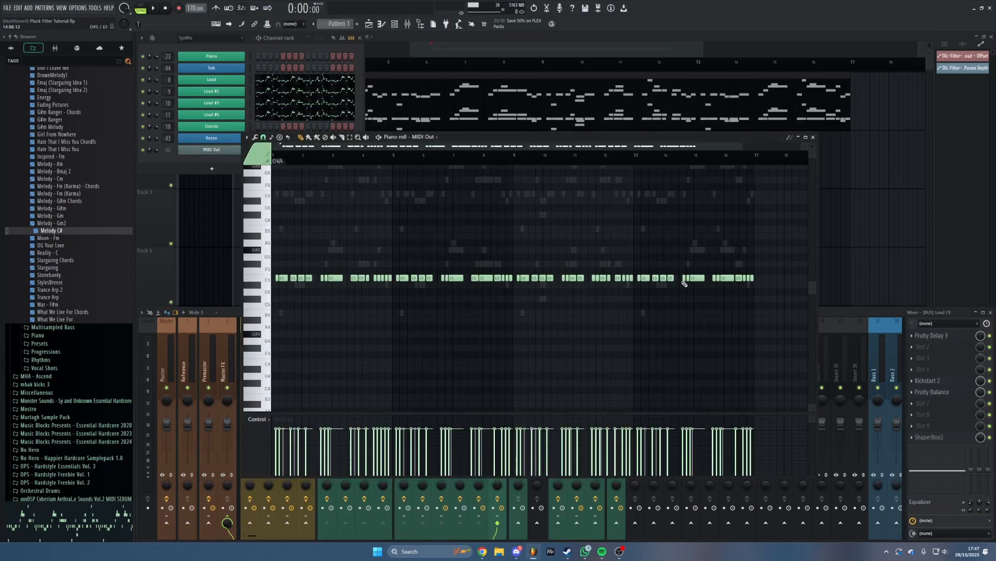
{"action": "key", "text": "Escape"}
Create an automation clip for the Trigger parameter of the TAL-Filter-2 on the grouped Lead track
{"action": "left_click", "coordinate": [400, 369]}
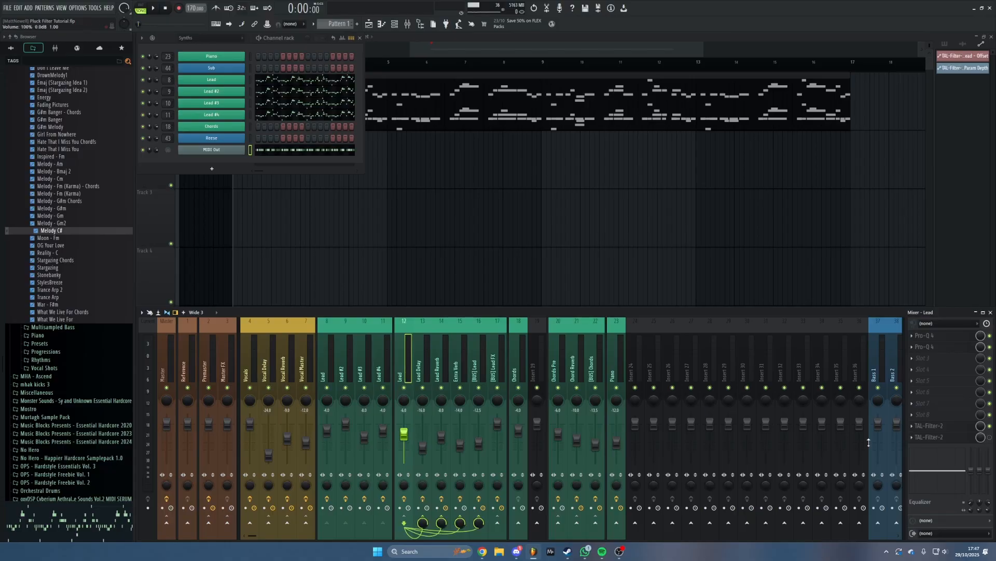
{"action": "left_click", "coordinate": [929, 425]}
{"action": "left_click_drag", "start_coordinate": [536, 151], "coordinate": [554, 139]}
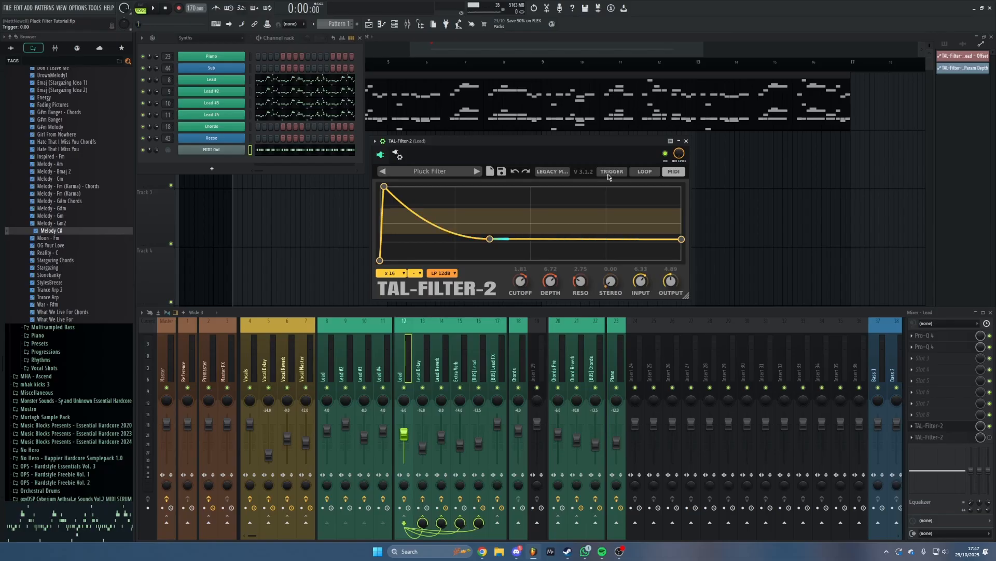
{"action": "left_click", "coordinate": [686, 140]}
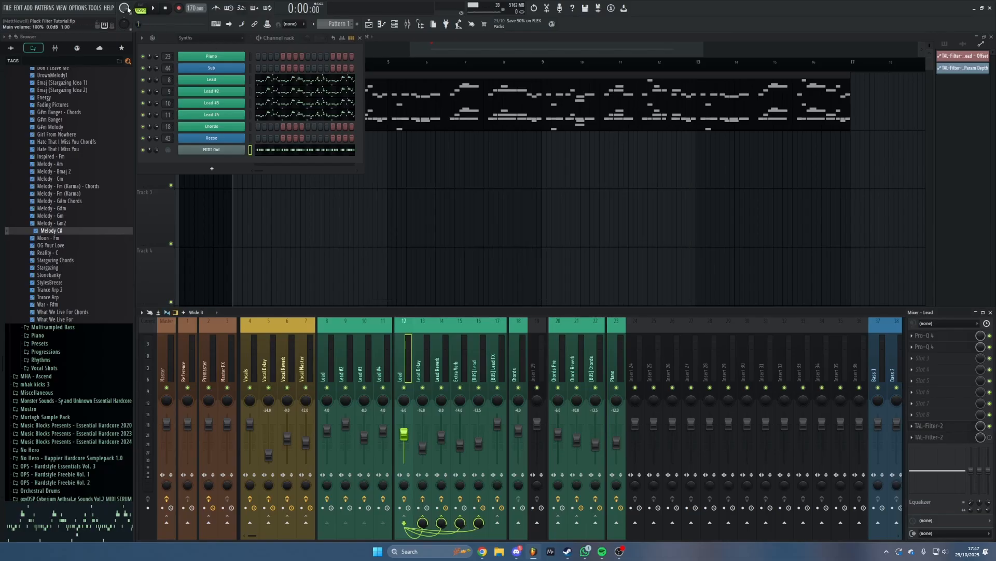
{"action": "left_click", "coordinate": [95, 7]}
{"action": "mouse_move", "coordinate": [110, 149]}
{"action": "left_click", "coordinate": [189, 200]}
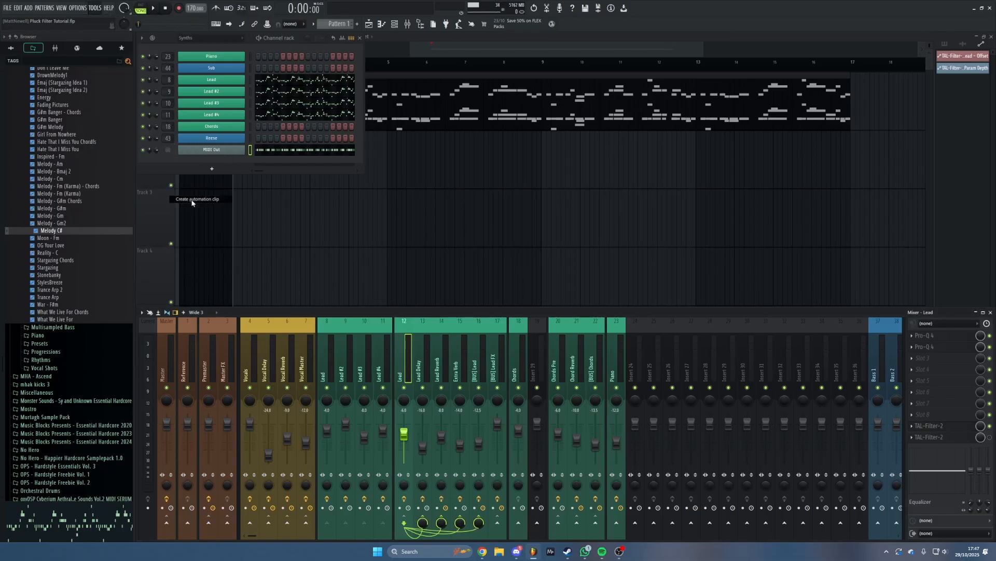
Add control points at the start of the Trigger automation clip to outline a pulse rising from 0% to 100%
{"action": "scroll", "coordinate": [329, 148], "scroll_direction": "up", "scroll_amount": 3}
{"action": "scroll", "coordinate": [317, 146], "scroll_direction": "left", "scroll_amount": 3}
{"action": "scroll", "coordinate": [317, 150], "scroll_direction": "up", "scroll_amount": 3}
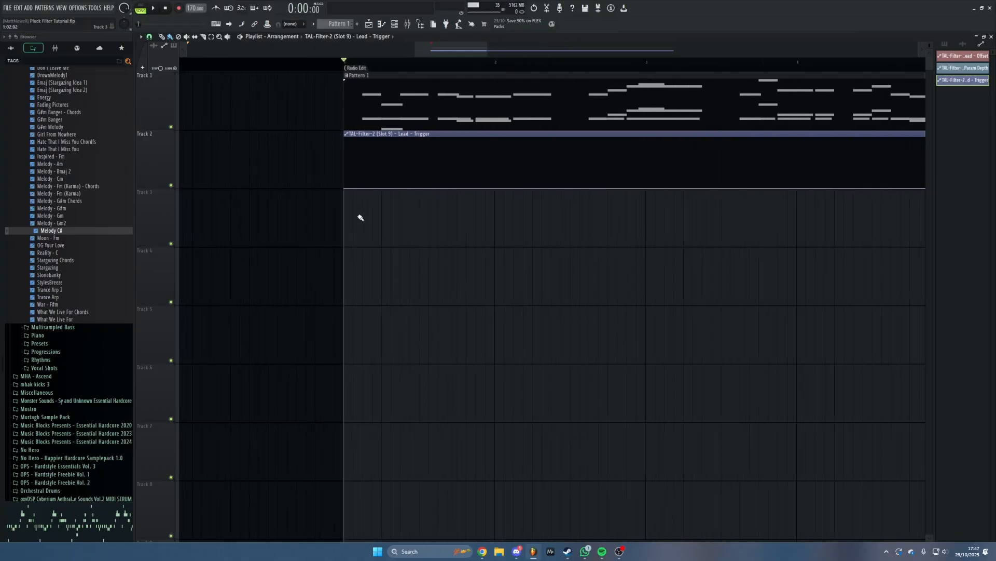
{"action": "right_click", "coordinate": [356, 178]}
{"action": "left_click", "coordinate": [374, 180]}
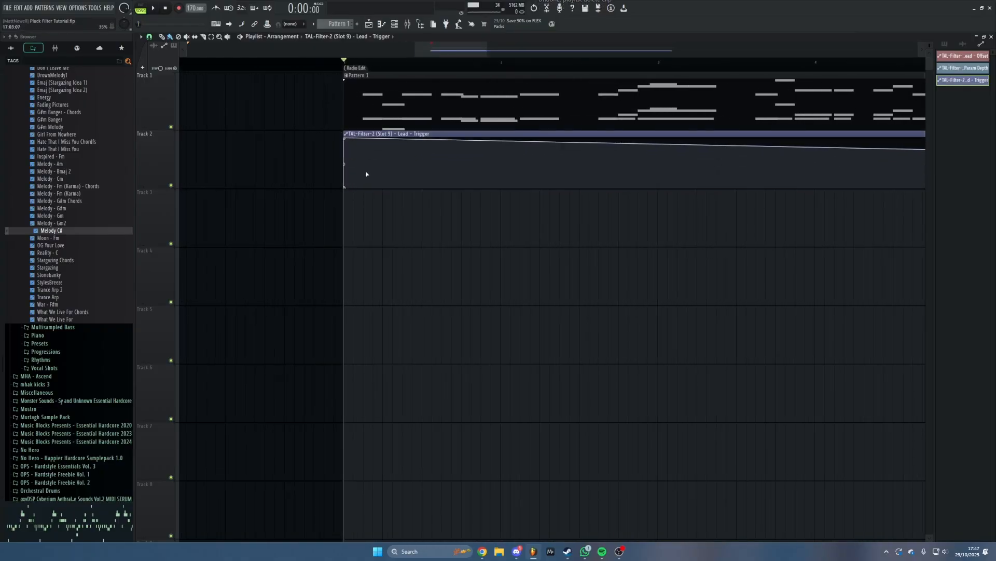
{"action": "left_click_drag", "start_coordinate": [346, 144], "coordinate": [363, 138]}
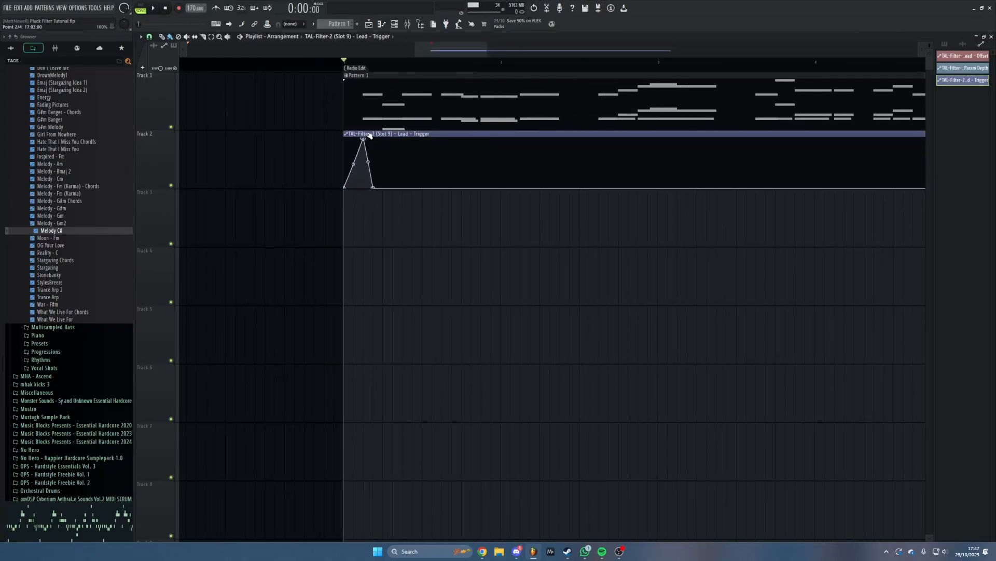
{"action": "left_click_drag", "start_coordinate": [373, 188], "coordinate": [392, 215]}
{"action": "right_click", "coordinate": [390, 142]}
{"action": "right_click", "coordinate": [356, 166]}
{"action": "left_click_drag", "start_coordinate": [355, 166], "coordinate": [368, 199]}
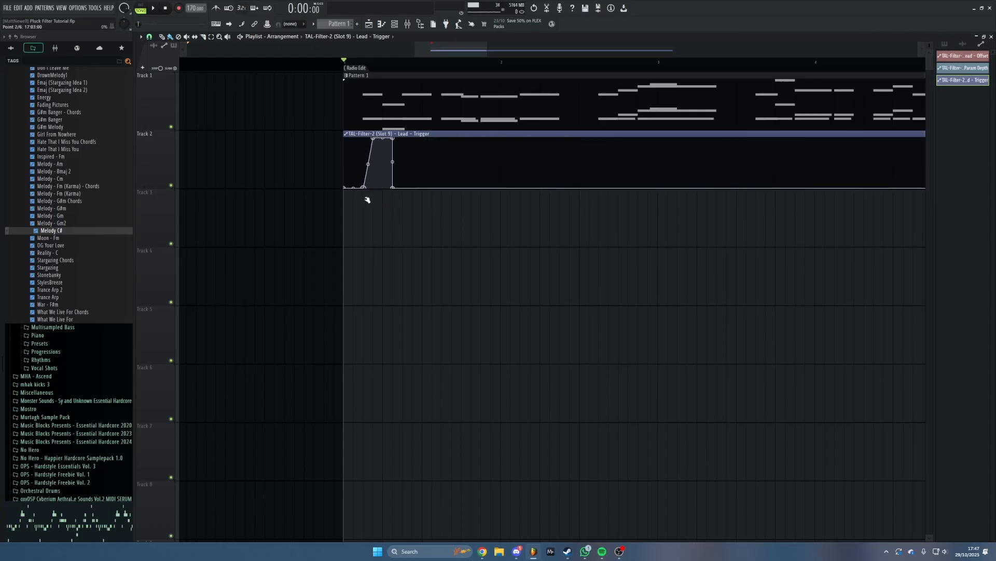
Shape the Trigger automation points into two separate square pulses starting on the first two lead notes
{"action": "mouse_move", "coordinate": [374, 138]}
{"action": "left_mouse_down"}
{"action": "mouse_move", "coordinate": [363, 138]}
{"action": "mouse_move", "coordinate": [373, 136]}
{"action": "left_mouse_up"}
{"action": "right_click", "coordinate": [396, 173]}
{"action": "left_click_drag", "start_coordinate": [396, 173], "coordinate": [398, 208]}
{"action": "right_click", "coordinate": [392, 169]}
{"action": "right_click", "coordinate": [405, 147]}
{"action": "right_click", "coordinate": [403, 150]}
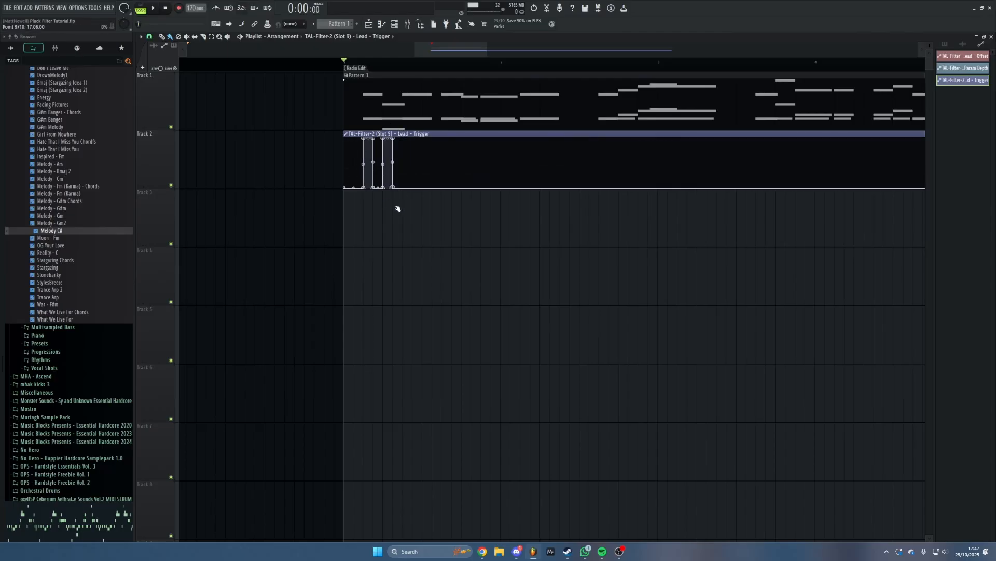
Play the opening twice with the Lead's TAL-Filter-2 visible to check its response to the trigger pulses, and close the plugin and mixer
{"action": "scroll", "coordinate": [426, 172], "scroll_direction": "down", "scroll_amount": 3}
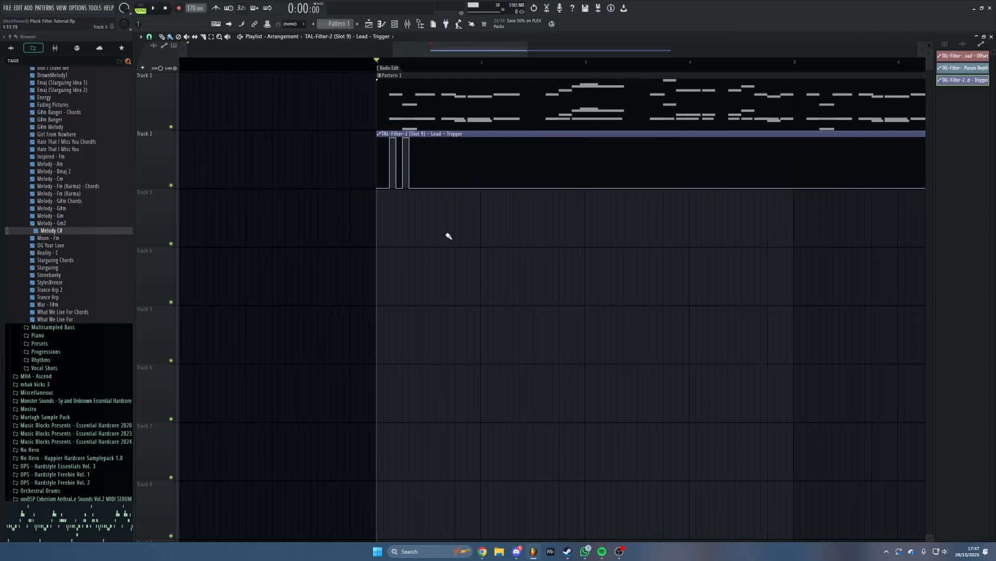
{"action": "left_click", "coordinate": [408, 24]}
{"action": "left_click", "coordinate": [927, 427]}
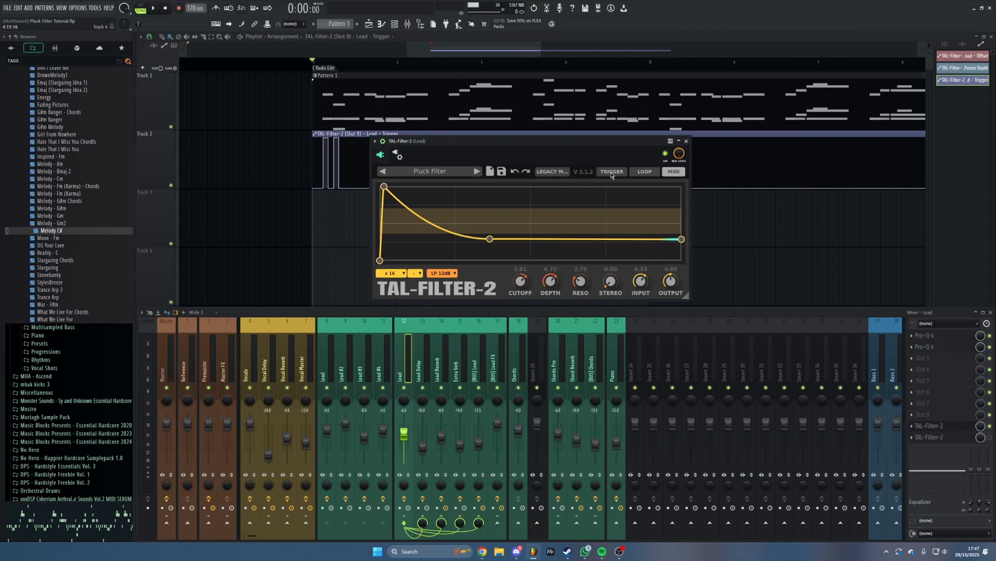
{"action": "left_click_drag", "start_coordinate": [605, 149], "coordinate": [560, 234]}
{"action": "key", "text": "space"}
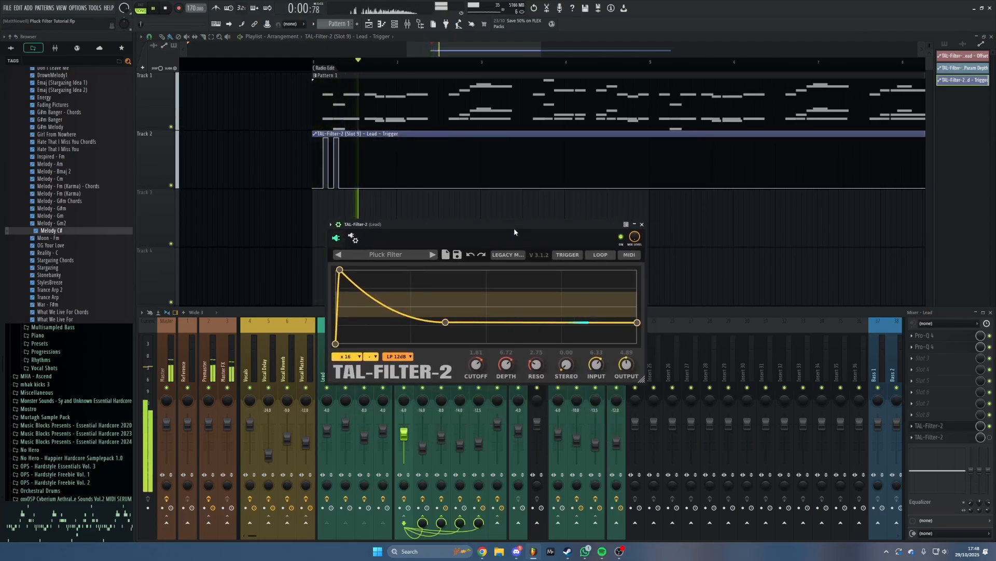
{"action": "key", "text": "space"}
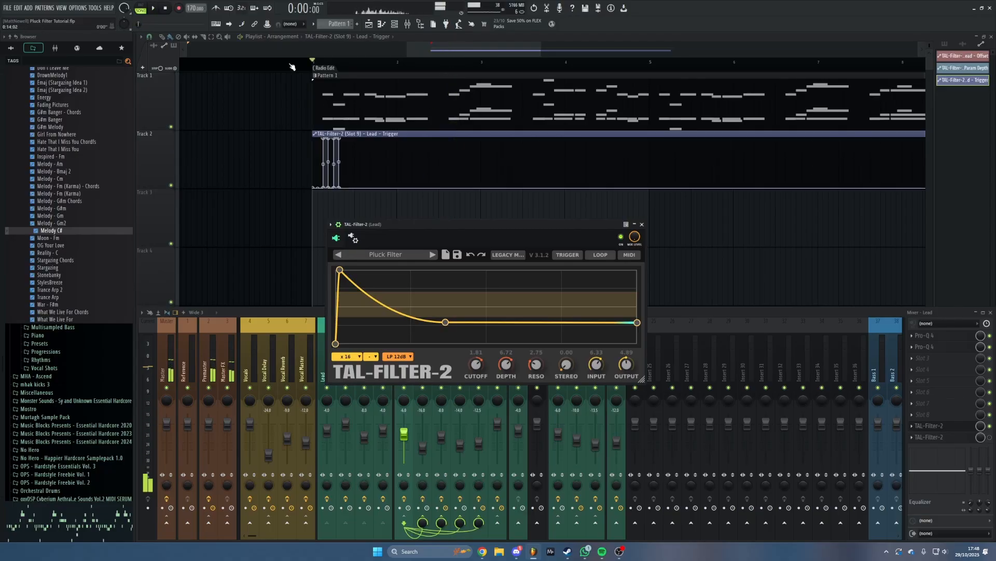
{"action": "key", "text": "space"}
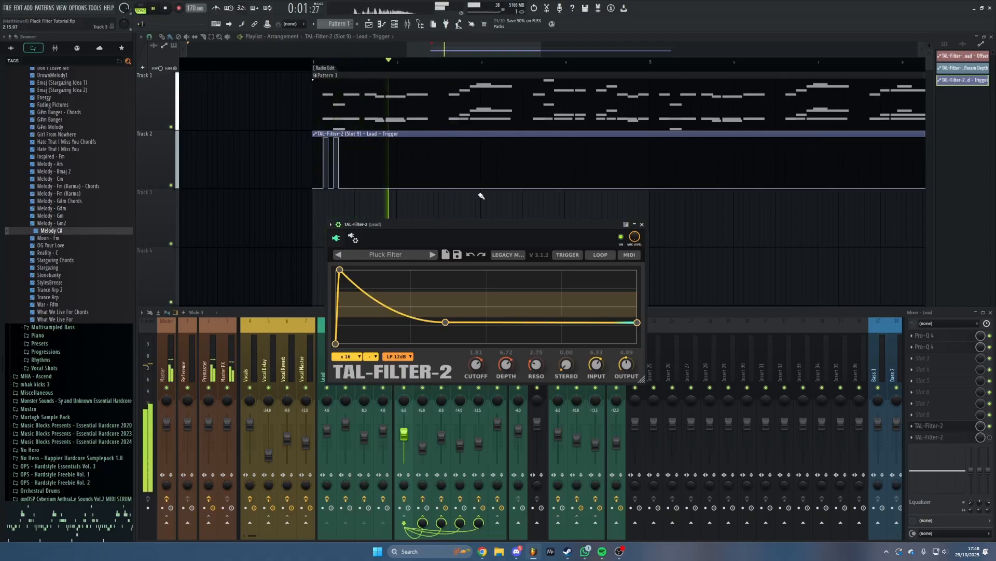
{"action": "key", "text": "space"}
{"action": "left_click", "coordinate": [643, 225]}
{"action": "key", "text": "F9"}
Show the Synths group in the channel rack and view the MIDI Out notes for comparison with the Trigger automation clip
{"action": "scroll", "coordinate": [418, 296], "scroll_direction": "down", "scroll_amount": 4}
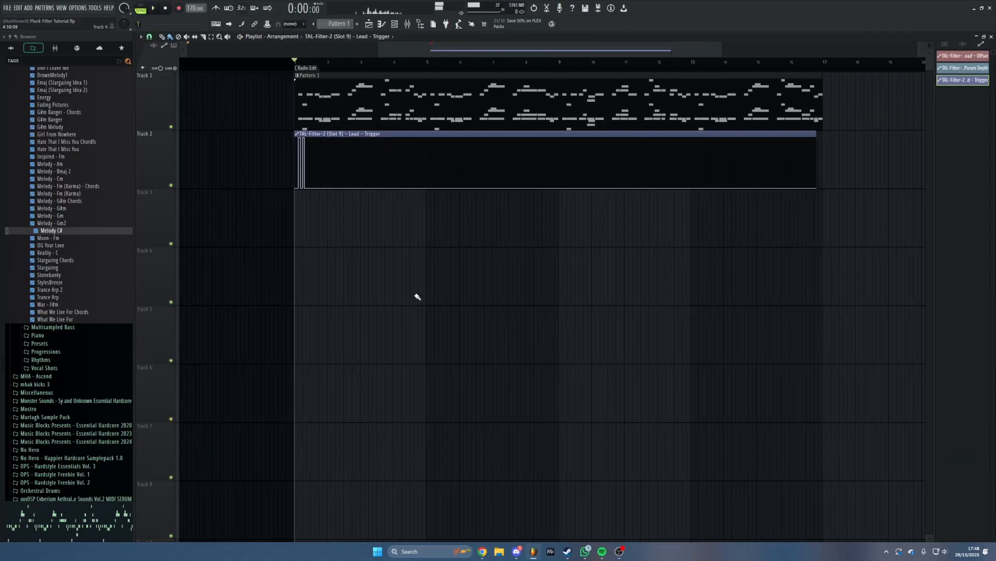
{"action": "scroll", "coordinate": [417, 296], "scroll_direction": "down", "scroll_amount": 5}
{"action": "scroll", "coordinate": [434, 221], "scroll_direction": "up", "scroll_amount": 3}
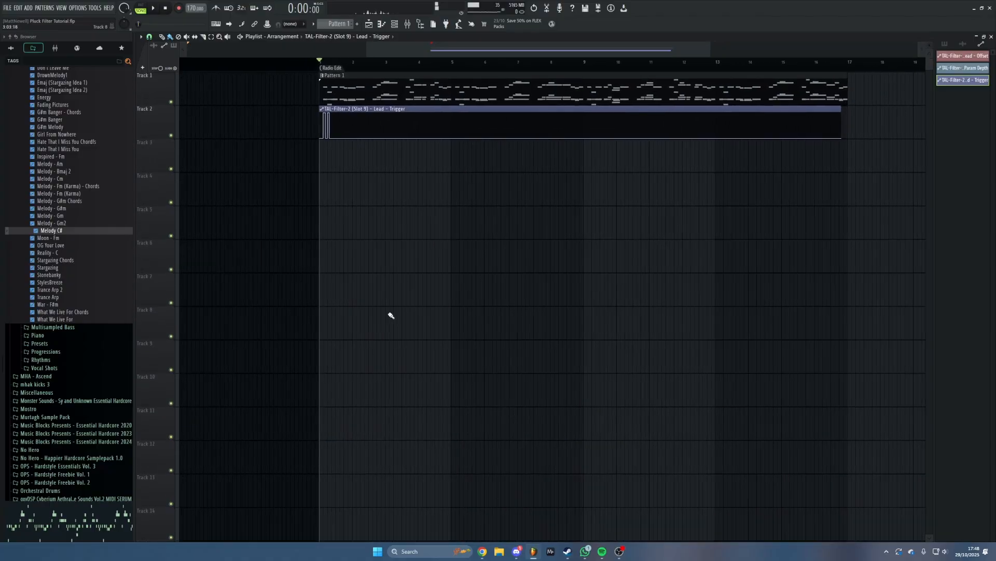
{"action": "scroll", "coordinate": [392, 315], "scroll_direction": "up", "scroll_amount": 2}
{"action": "key", "text": "F6"}
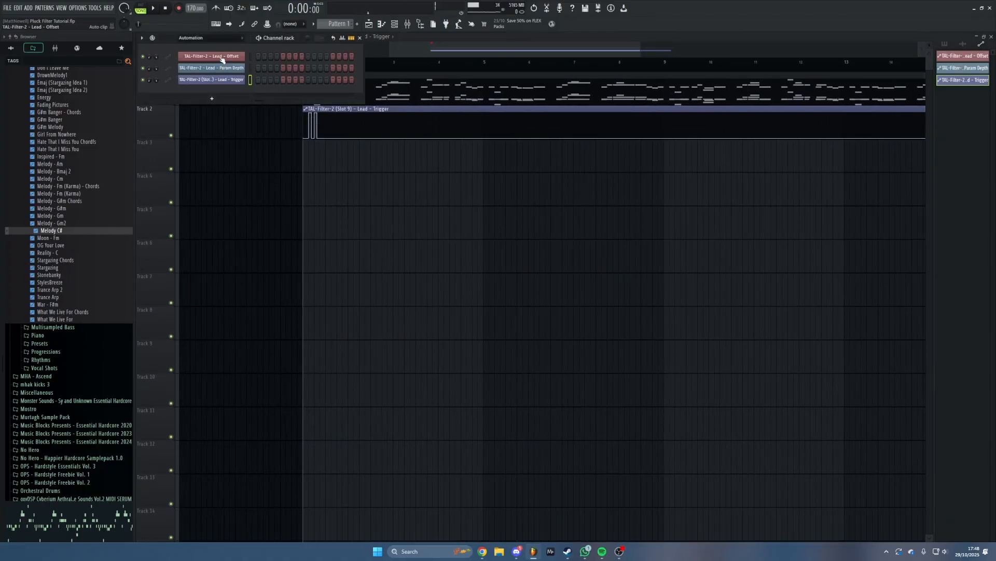
{"action": "left_click", "coordinate": [209, 39]}
{"action": "left_click", "coordinate": [198, 65]}
{"action": "left_click", "coordinate": [305, 150]}
{"action": "left_click", "coordinate": [807, 138]}
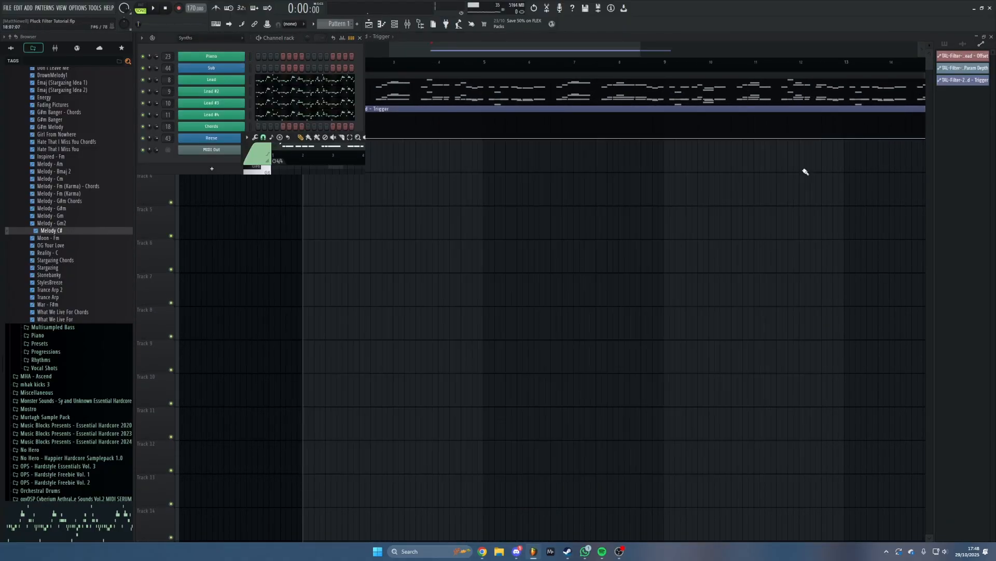
{"action": "key", "text": "F6"}
Delete the TAL-Filter-2 Trigger automation clip from Track 2 of the playlist
{"action": "scroll", "coordinate": [456, 207], "scroll_direction": "right", "scroll_amount": 1}
{"action": "scroll", "coordinate": [448, 198], "scroll_direction": "down", "scroll_amount": 3}
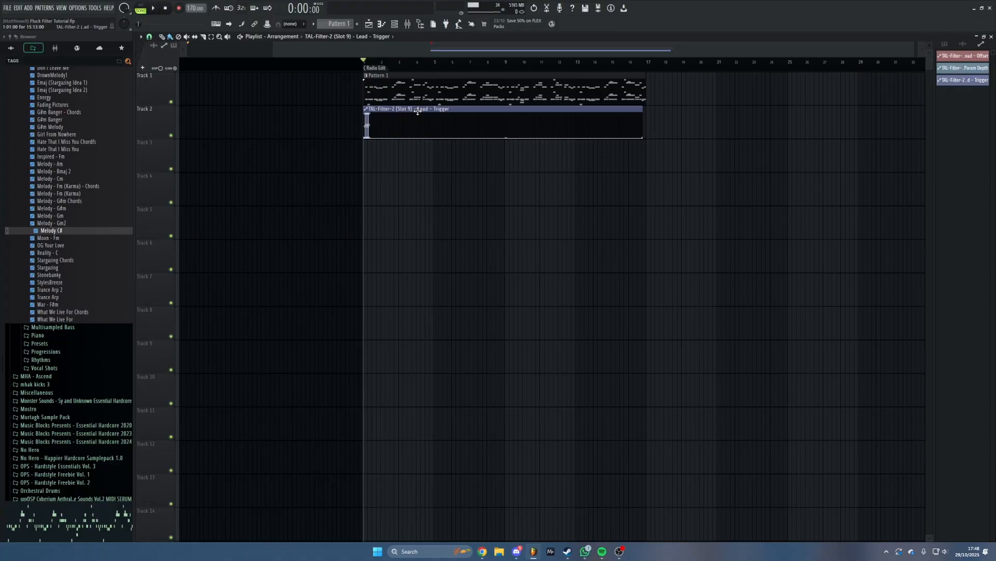
{"action": "right_click", "coordinate": [418, 111]}
Bring back the mixer and channel rack and review the routing of the [BUS] Lead FX and Lead tracks
{"action": "scroll", "coordinate": [351, 211], "scroll_direction": "up", "scroll_amount": 4}
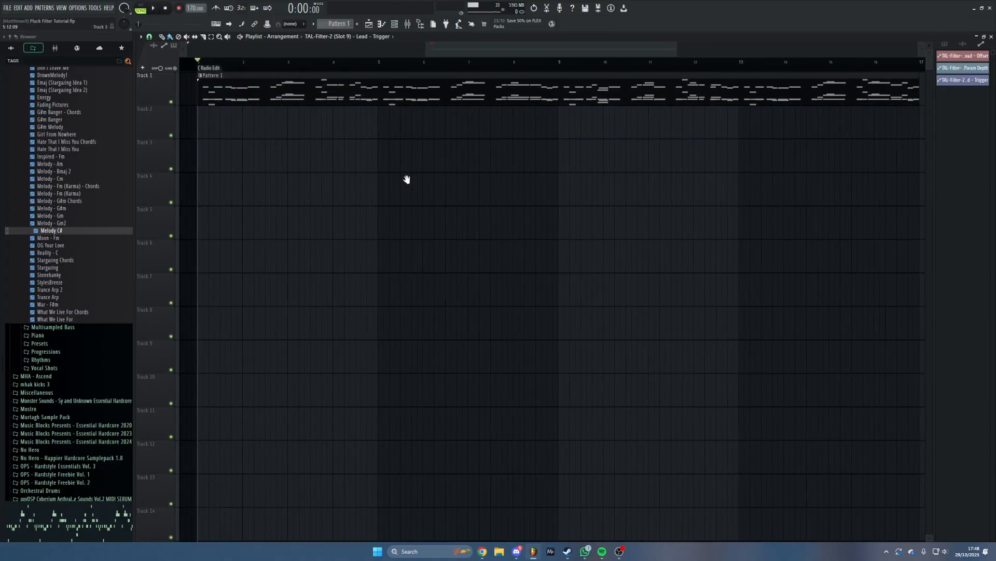
{"action": "left_click", "coordinate": [408, 26]}
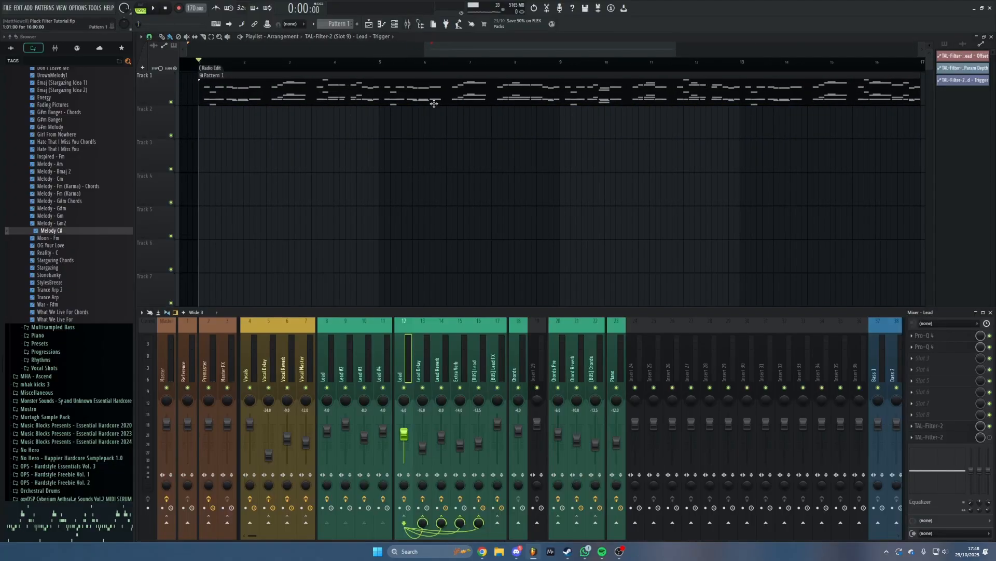
{"action": "left_click", "coordinate": [403, 26]}
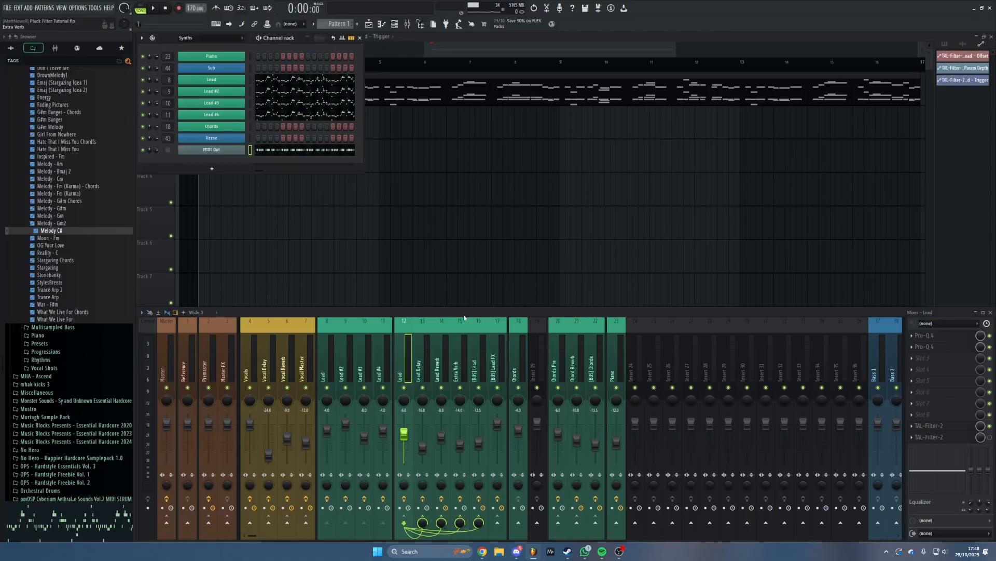
{"action": "left_click", "coordinate": [501, 366]}
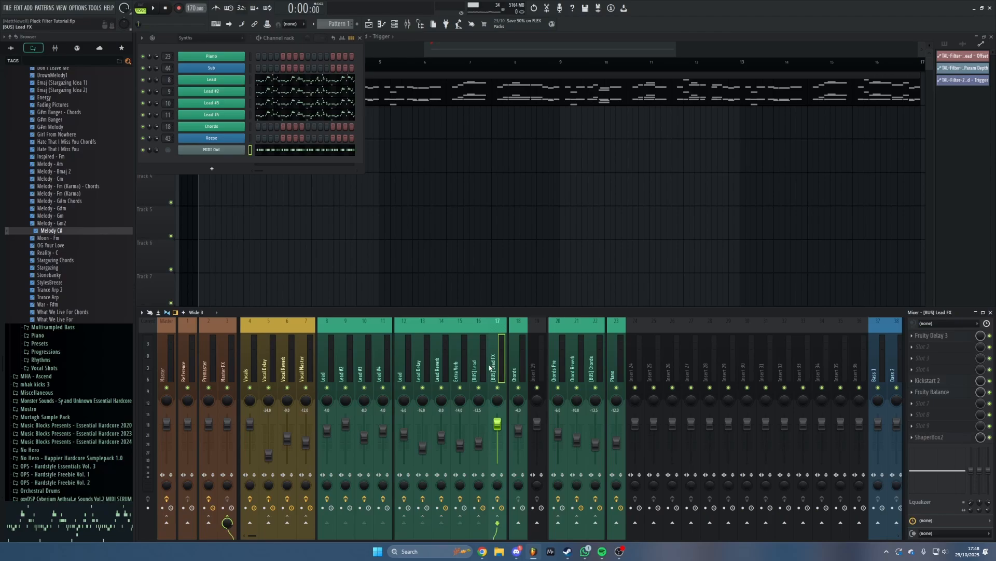
{"action": "left_click", "coordinate": [405, 365]}
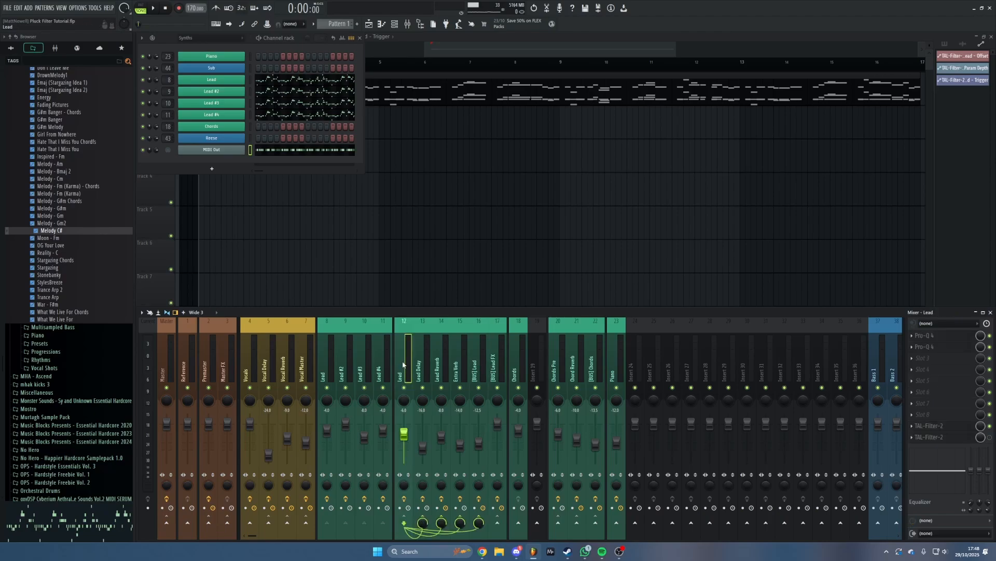